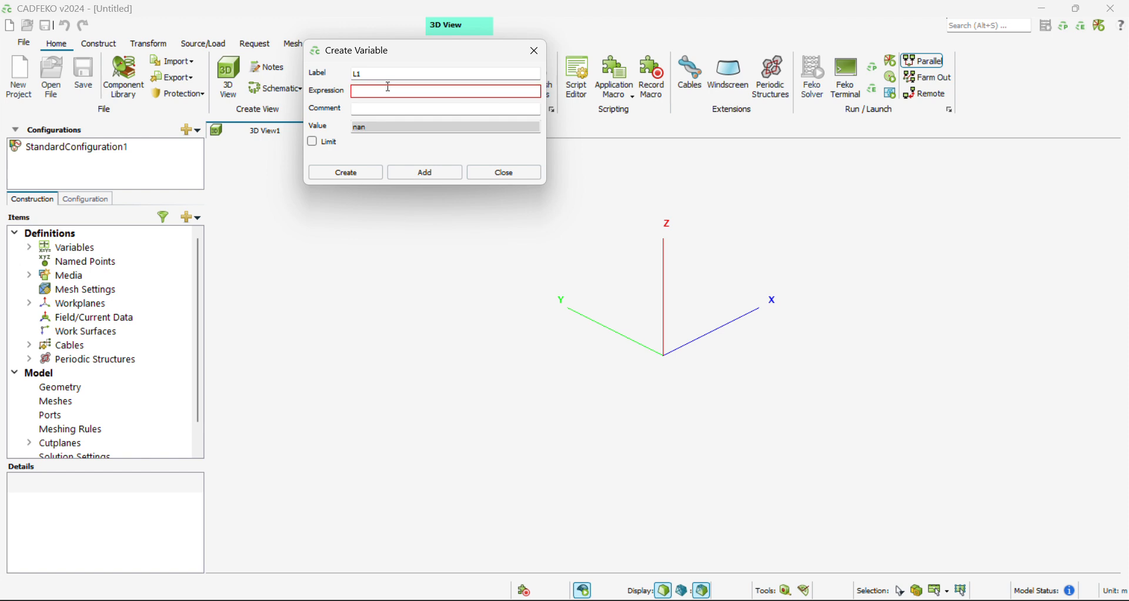
Create the variables L1 with expression 20e-3 and L2 with expression 50e-3.
{"action": "type", "text": "20e-3"}
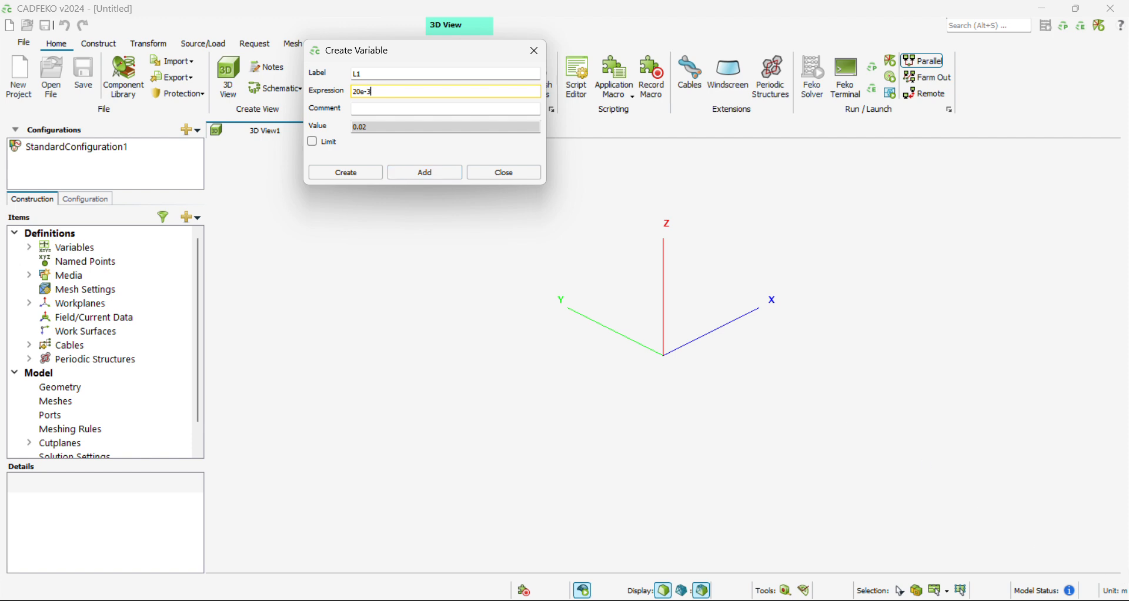
{"action": "left_click", "coordinate": [419, 172]}
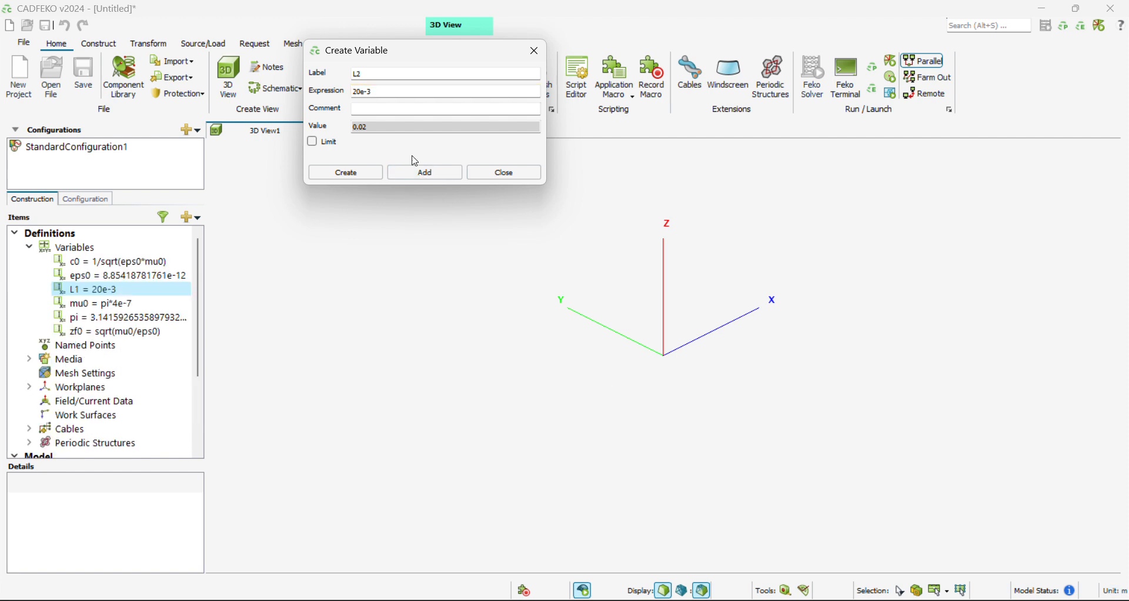
{"action": "left_click", "coordinate": [361, 91]}
{"action": "key", "text": "BackSpace"}
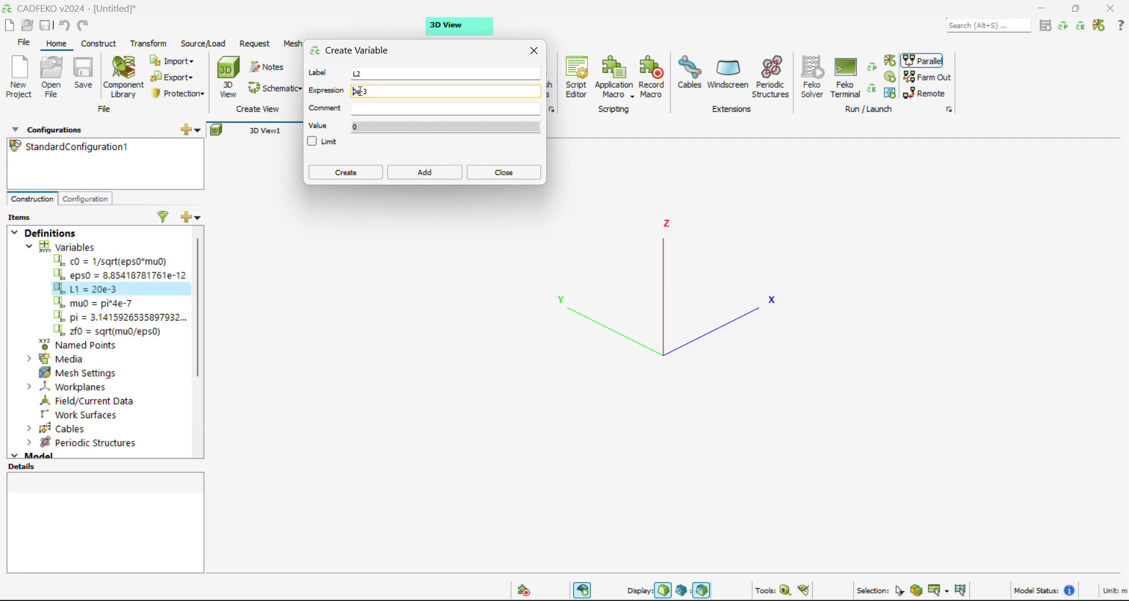
{"action": "type", "text": "5"}
{"action": "left_click", "coordinate": [431, 176]}
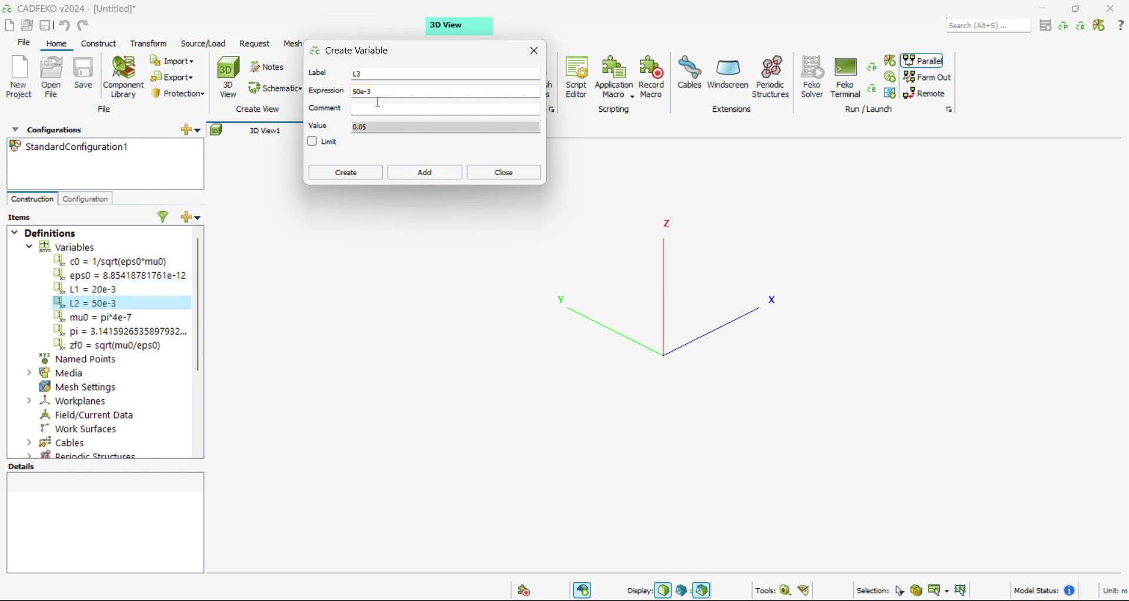
Add the variable L3 with expression 20e-3.
{"action": "left_click", "coordinate": [357, 94]}
{"action": "key", "text": "BackSpace"}
{"action": "type", "text": "2"}
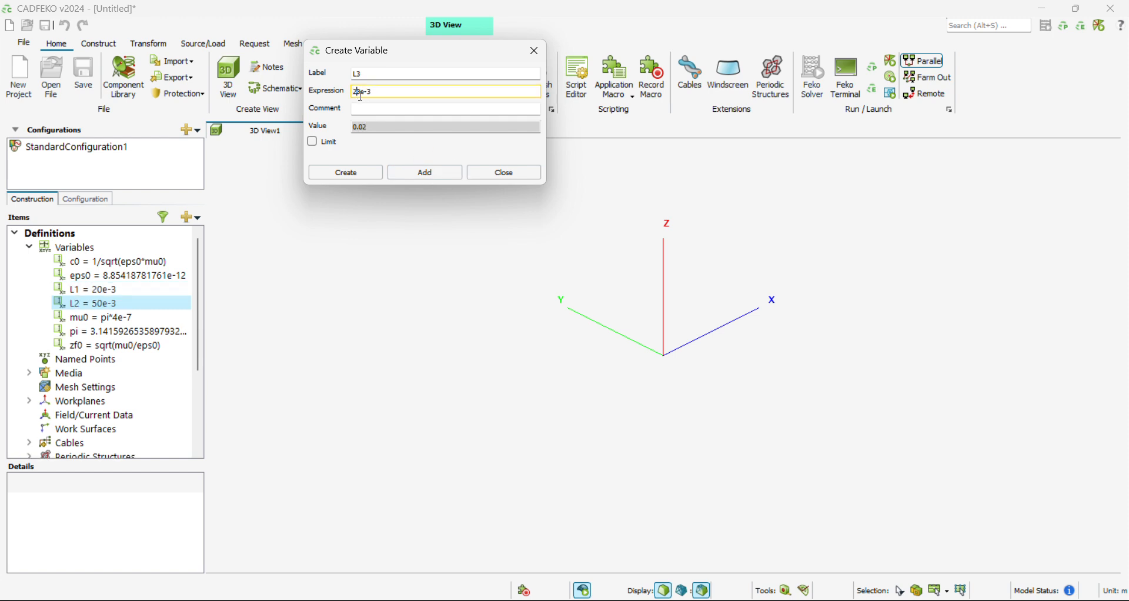
{"action": "left_click", "coordinate": [427, 170]}
Add a variable labelled w with expression 5e-3.
{"action": "double_click", "coordinate": [378, 77]}
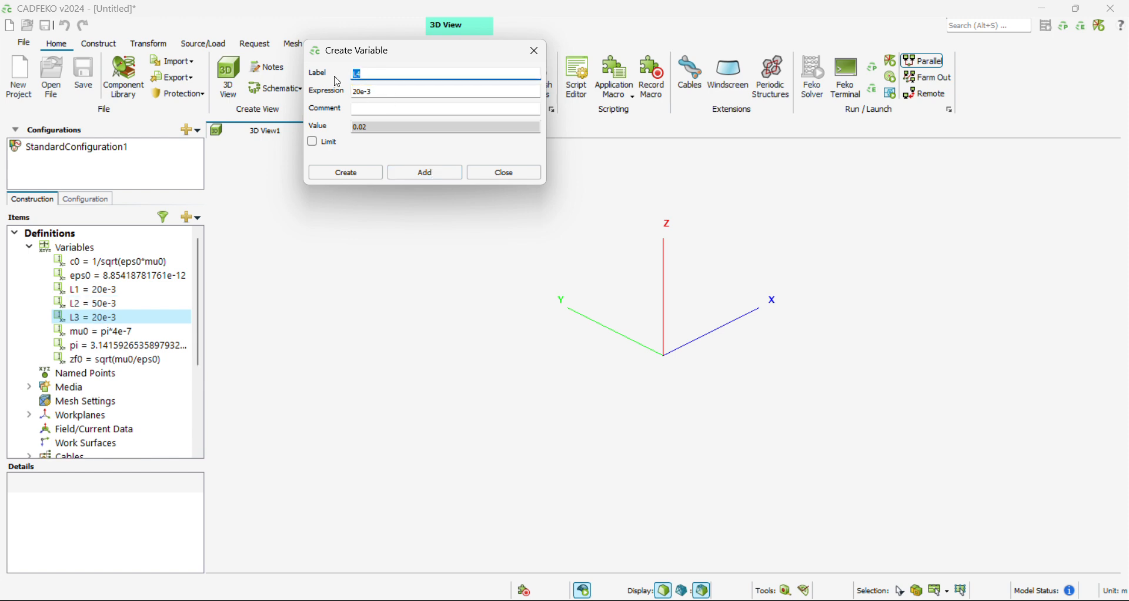
{"action": "type", "text": "w"}
{"action": "left_click", "coordinate": [362, 93]}
{"action": "key", "text": "BackSpace"}
{"action": "key", "text": "BackSpace"}
{"action": "type", "text": "5"}
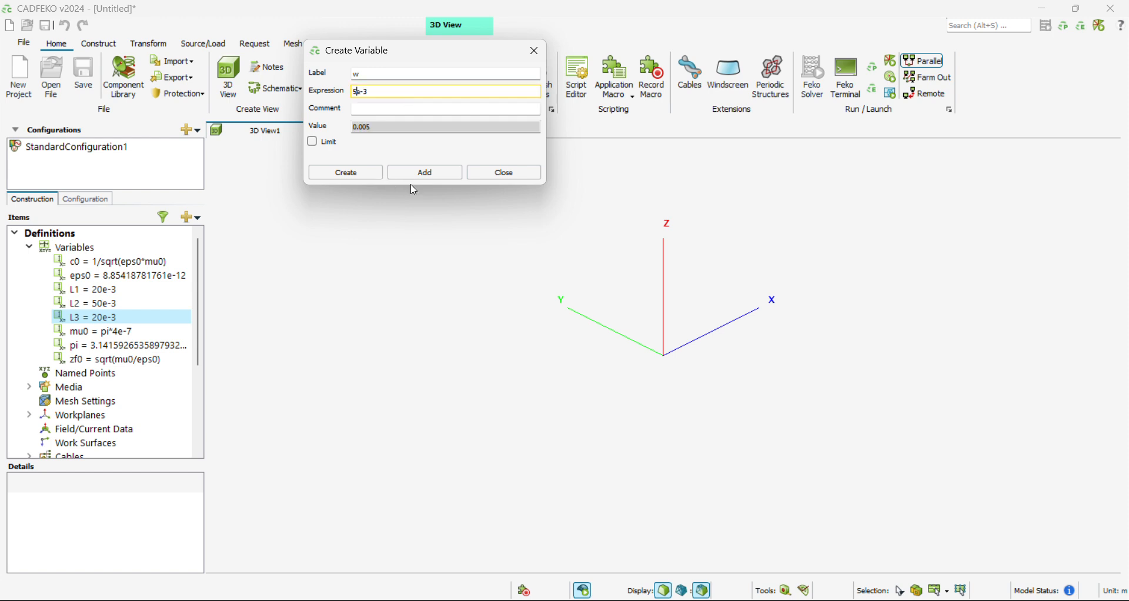
{"action": "left_click", "coordinate": [415, 172]}
Add a variable labelled gap with expression 2e-3.
{"action": "double_click", "coordinate": [362, 73]}
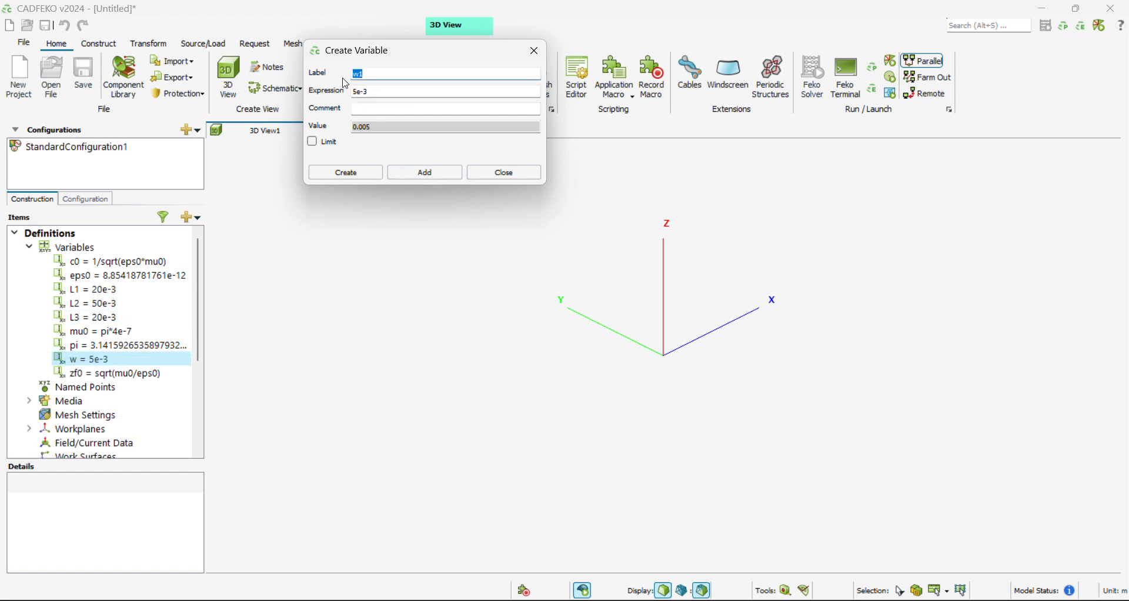
{"action": "type", "text": "gac"}
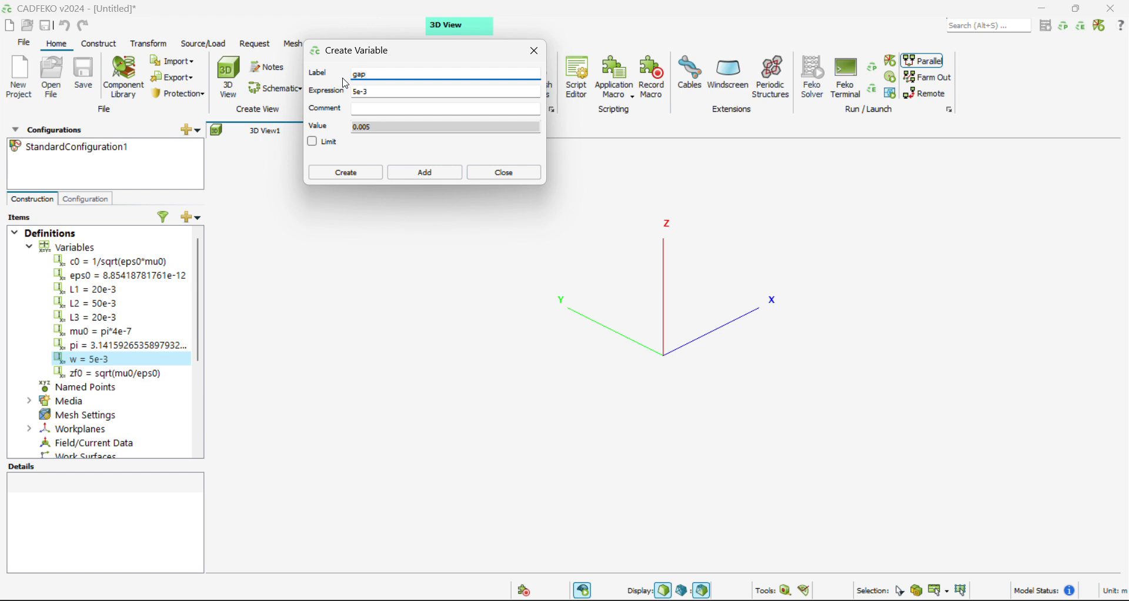
{"action": "left_click", "coordinate": [357, 92]}
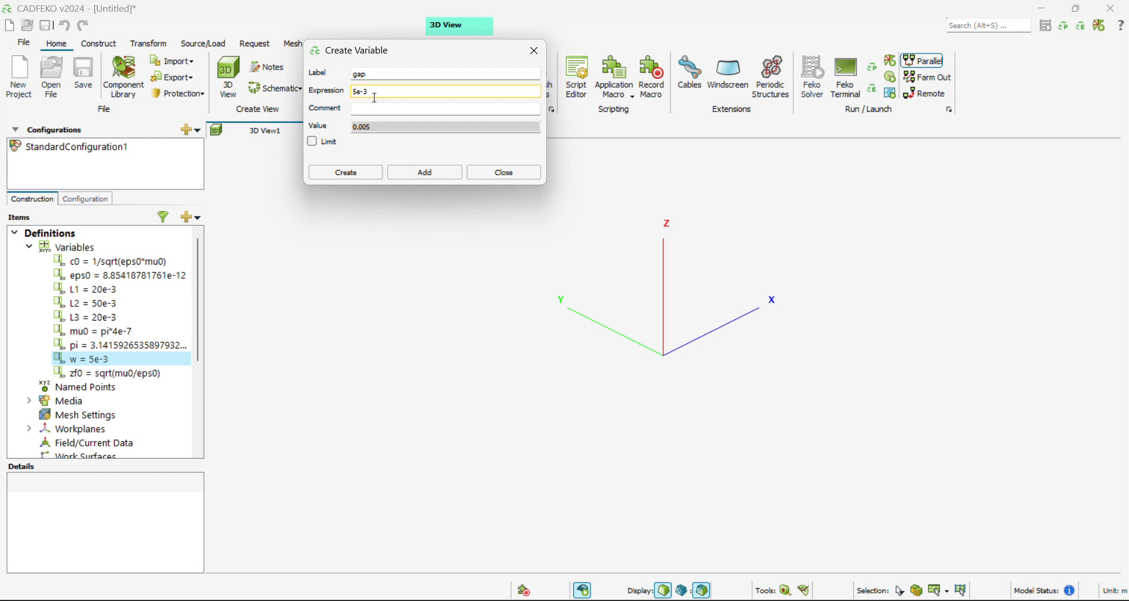
{"action": "key", "text": "BackSpace"}
{"action": "type", "text": "2"}
{"action": "left_click", "coordinate": [418, 173]}
Add a variable labelled xxbox with expression 0.2.
{"action": "left_click_drag", "start_coordinate": [382, 82], "coordinate": [346, 76]}
{"action": "type", "text": "x"}
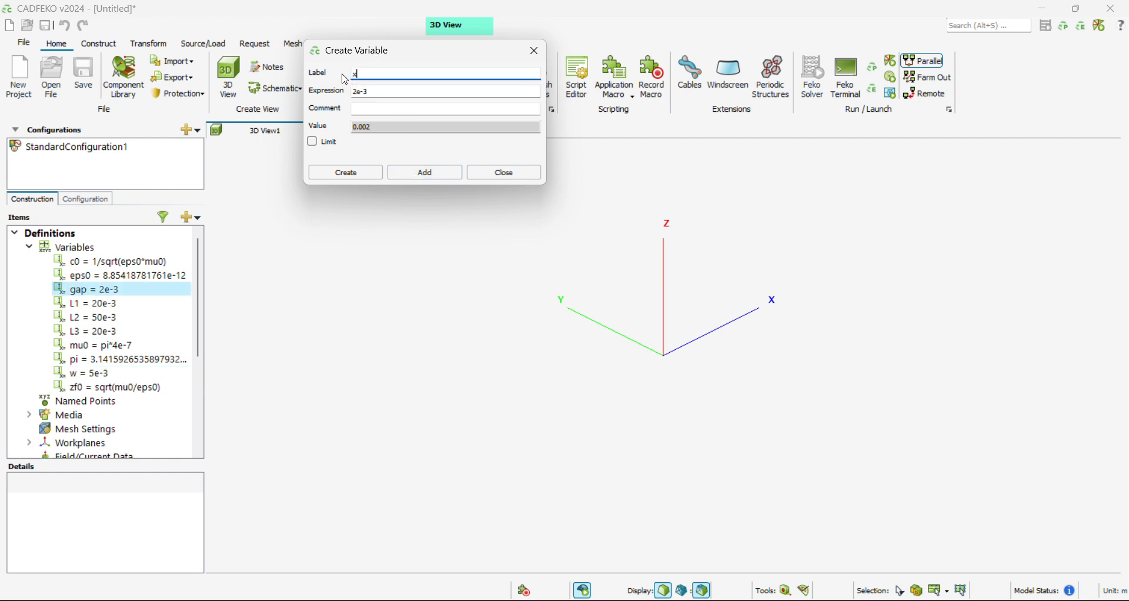
{"action": "type", "text": "xbox"}
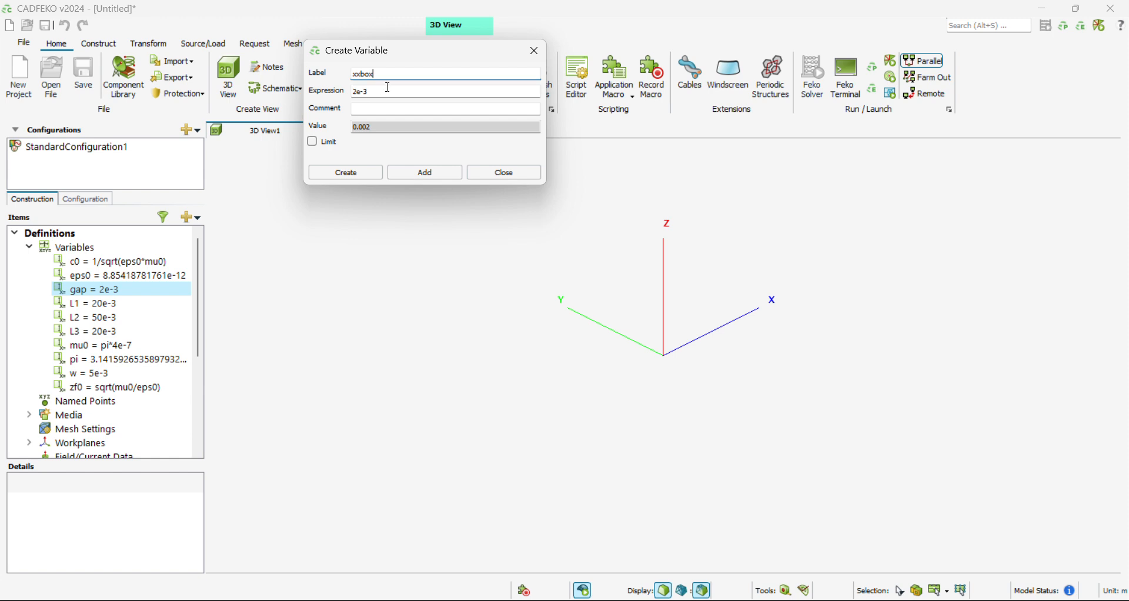
{"action": "left_click_drag", "start_coordinate": [383, 92], "coordinate": [351, 94]}
{"action": "type", "text": "0.2"}
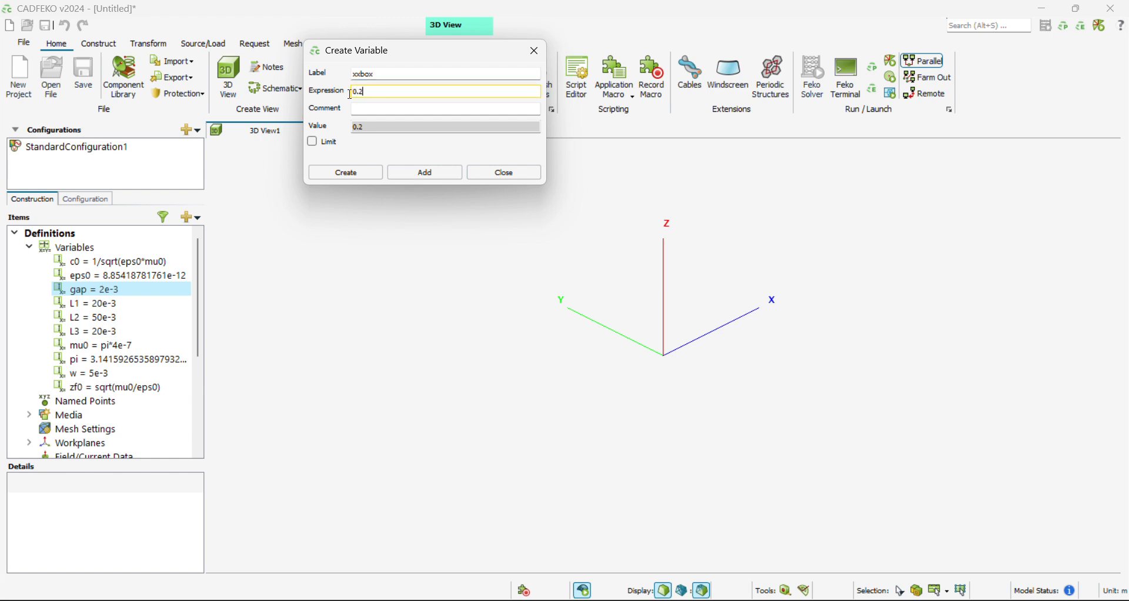
{"action": "left_click", "coordinate": [421, 172]}
Create the last variable, yybox, with expression 0.1 and finish defining variables.
{"action": "left_click_drag", "start_coordinate": [381, 74], "coordinate": [338, 77]}
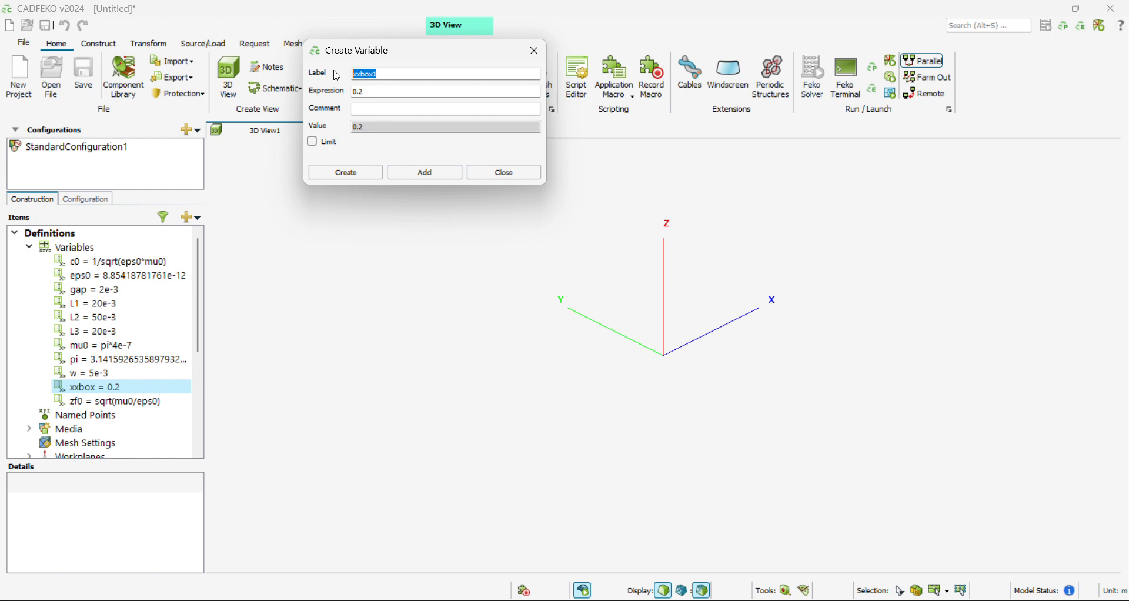
{"action": "type", "text": "yybox"}
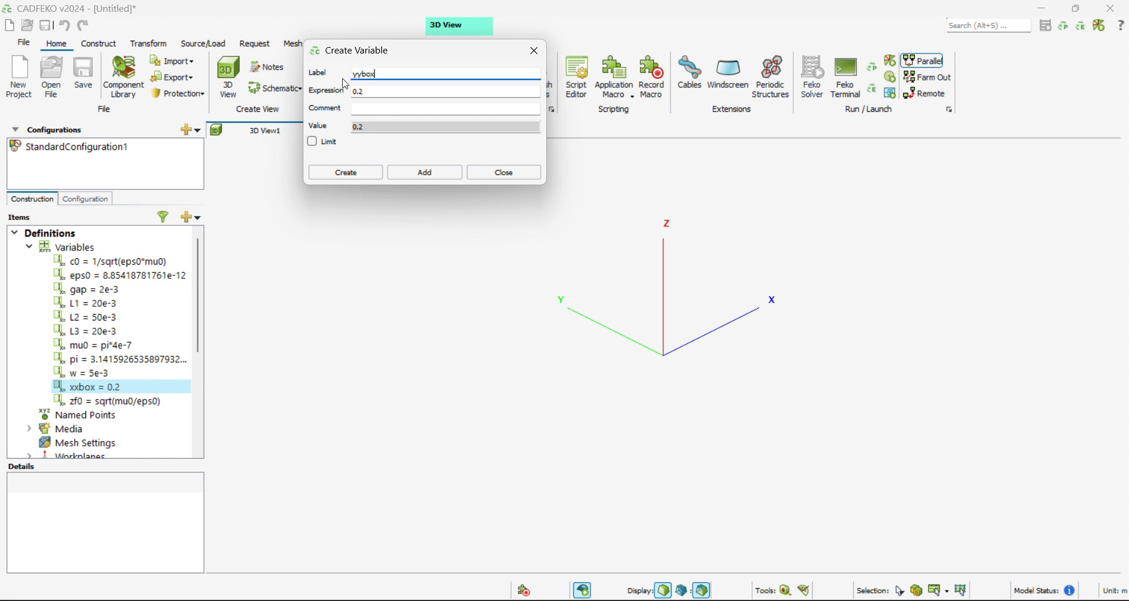
{"action": "left_click", "coordinate": [372, 91]}
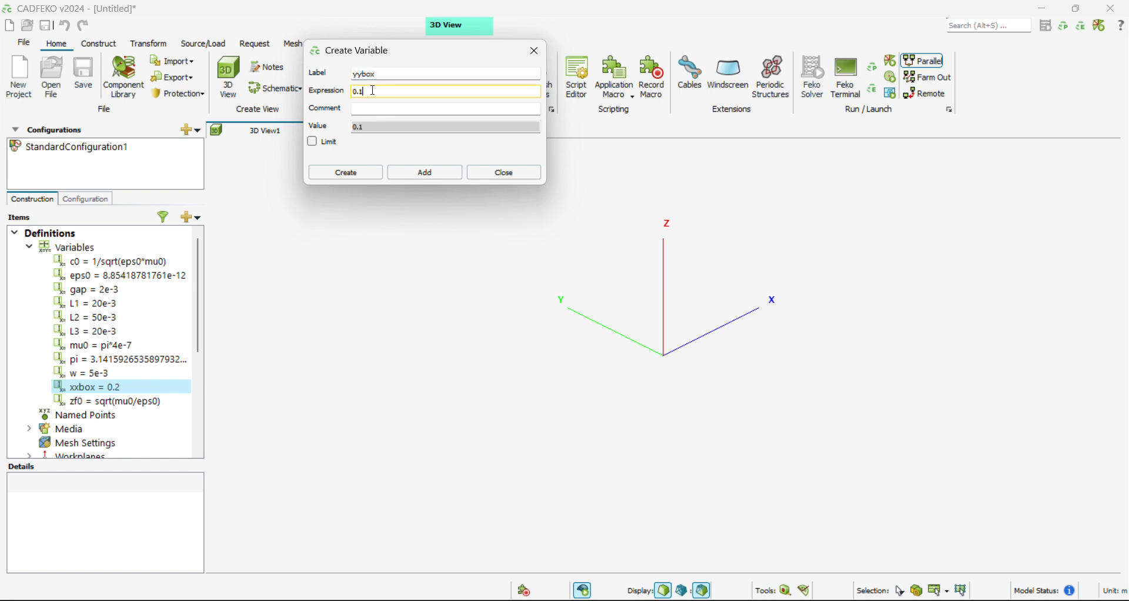
{"action": "type", "text": "0.1"}
{"action": "left_click", "coordinate": [370, 173]}
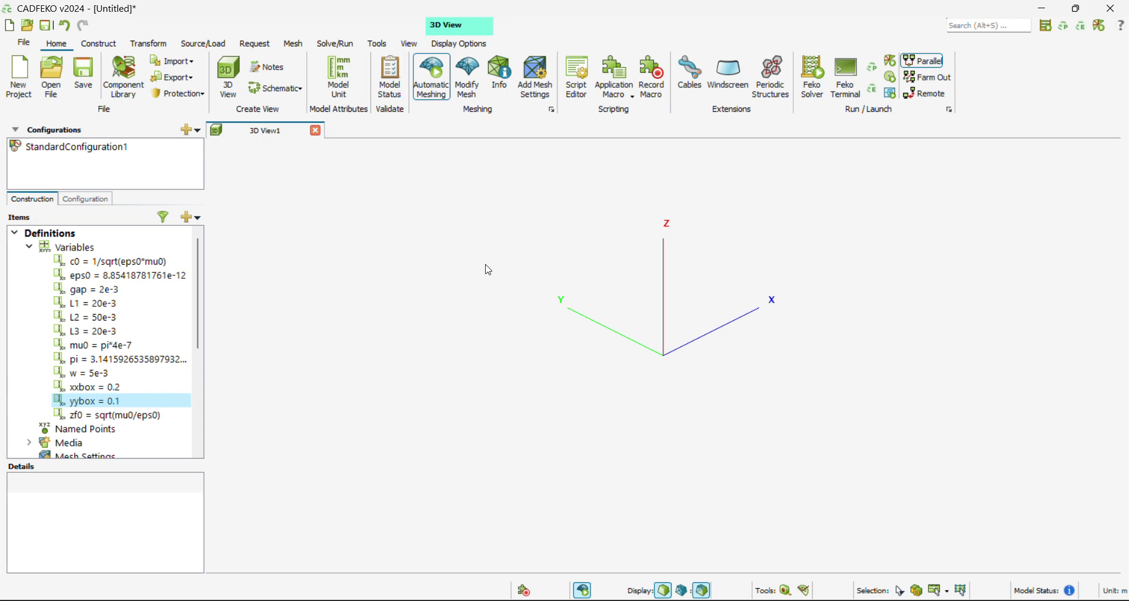
Create a rectangle centred on the origin using base centre, width, depth, with width xxbox and depth yybox.
{"action": "left_click", "coordinate": [99, 47]}
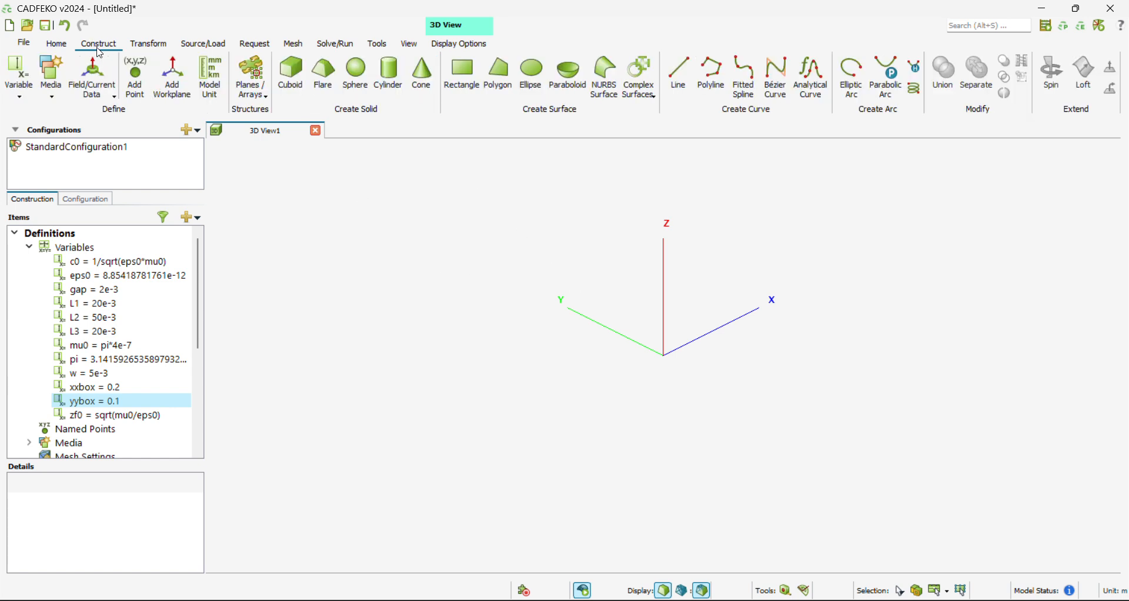
{"action": "left_click", "coordinate": [472, 80]}
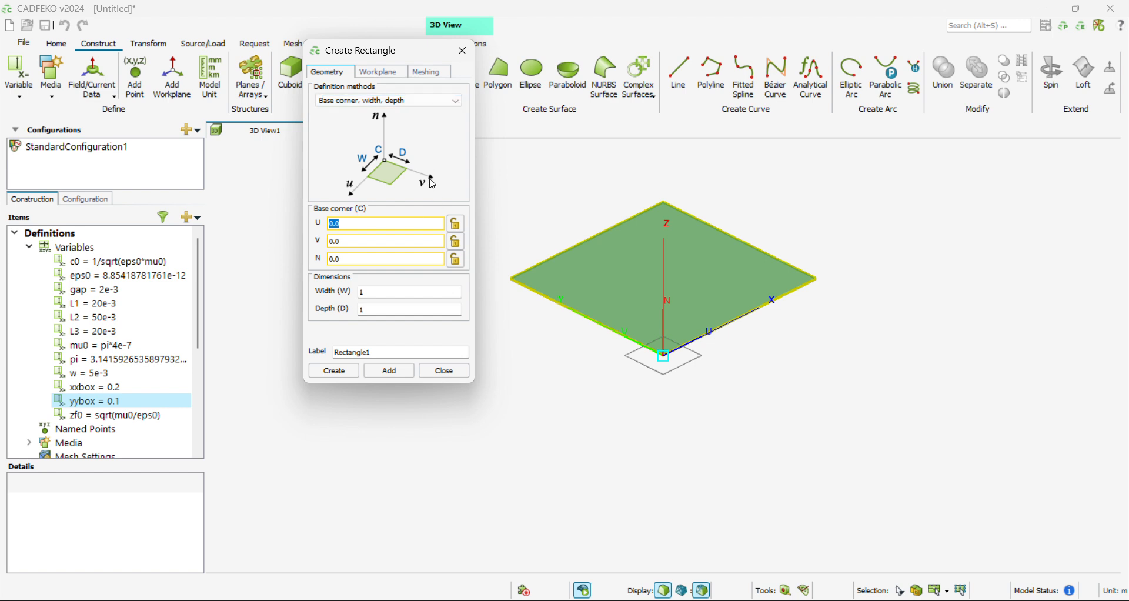
{"action": "scroll", "coordinate": [676, 294], "scroll_direction": "up", "scroll_amount": 5}
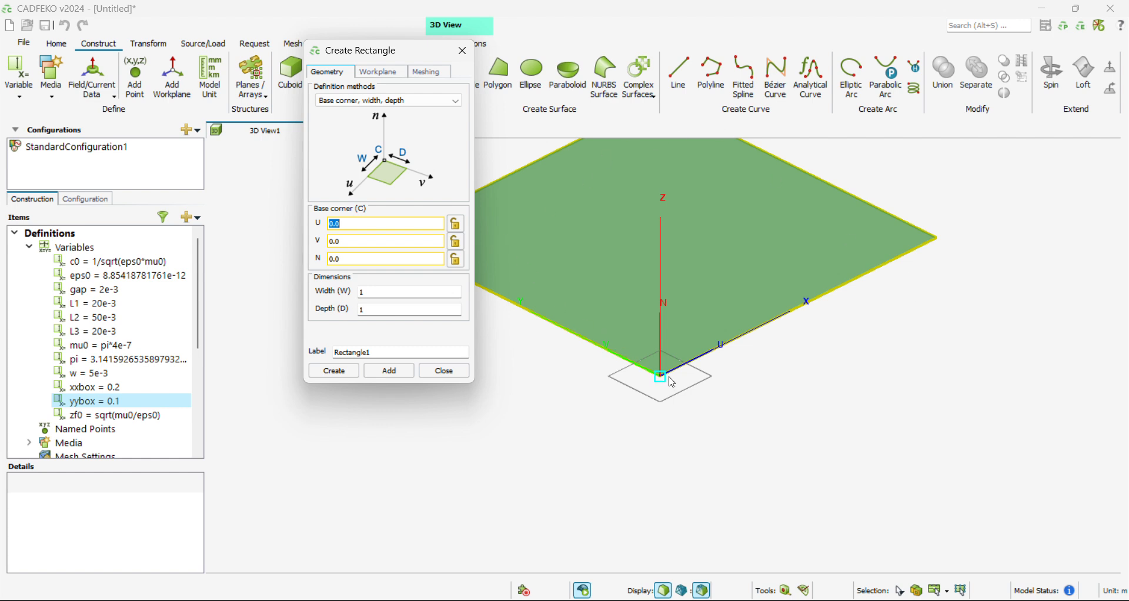
{"action": "left_click", "coordinate": [412, 100]}
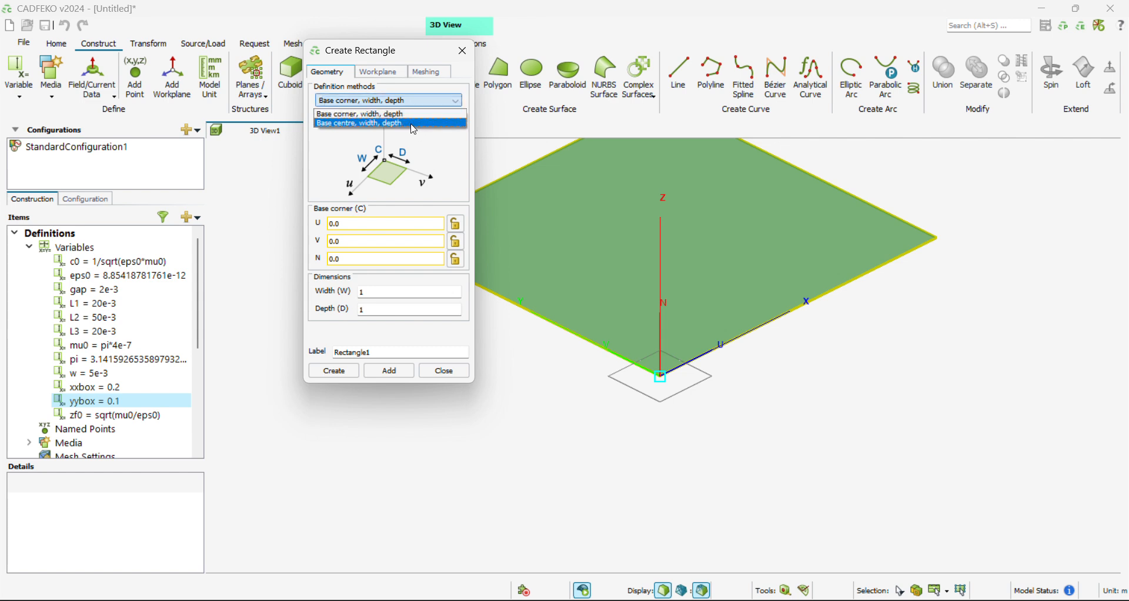
{"action": "left_click", "coordinate": [382, 113]}
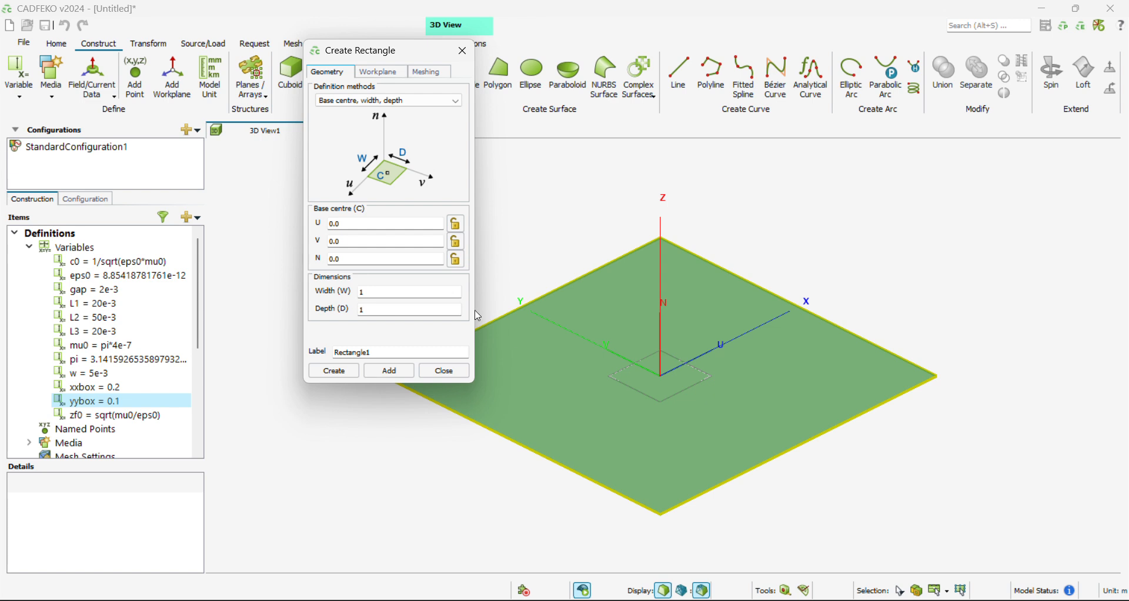
{"action": "left_click", "coordinate": [424, 292]}
{"action": "type", "text": "xx"}
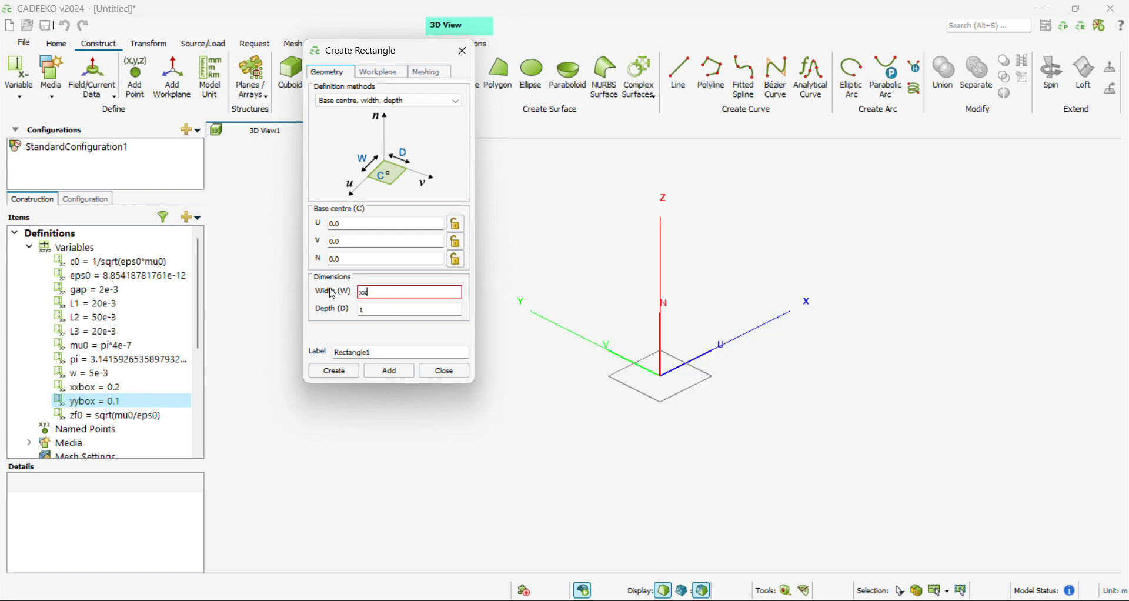
{"action": "type", "text": "box"}
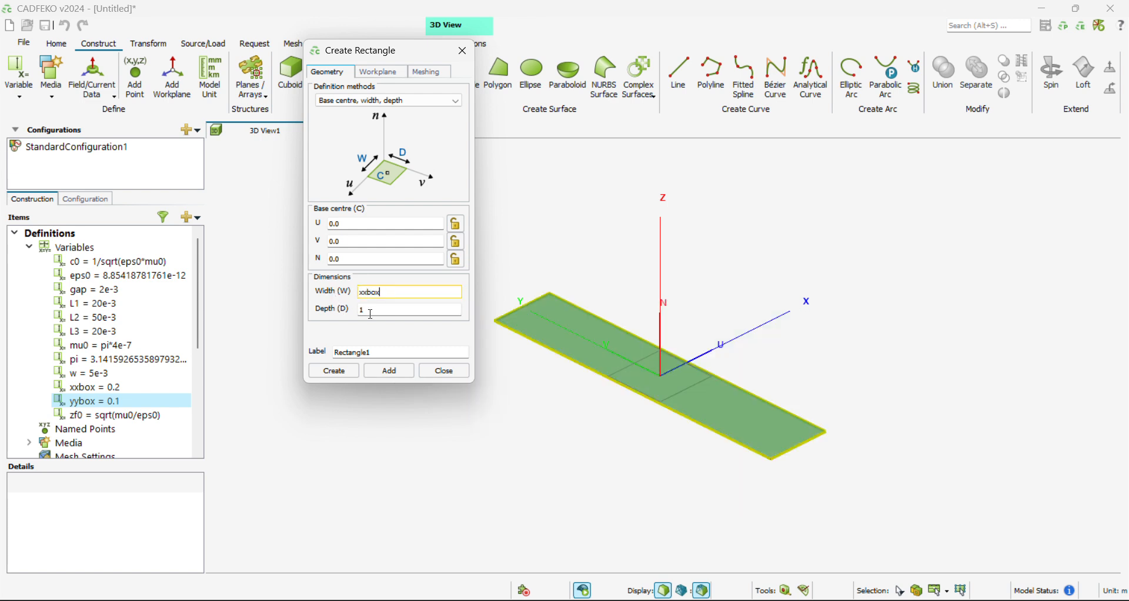
{"action": "key", "text": "Tab"}
{"action": "type", "text": "yybo"}
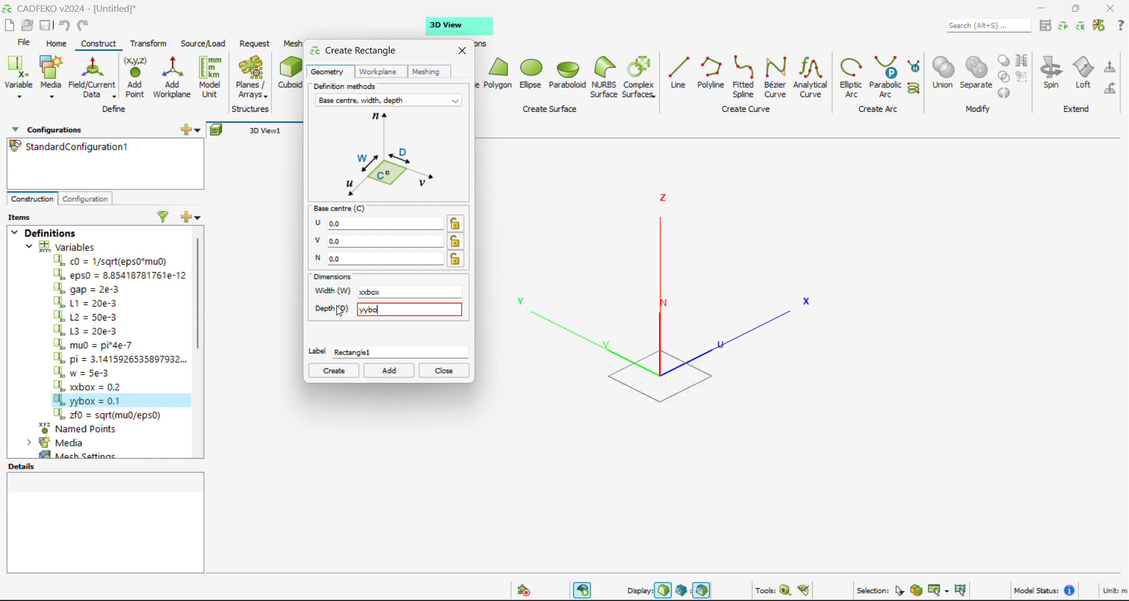
{"action": "type", "text": "x"}
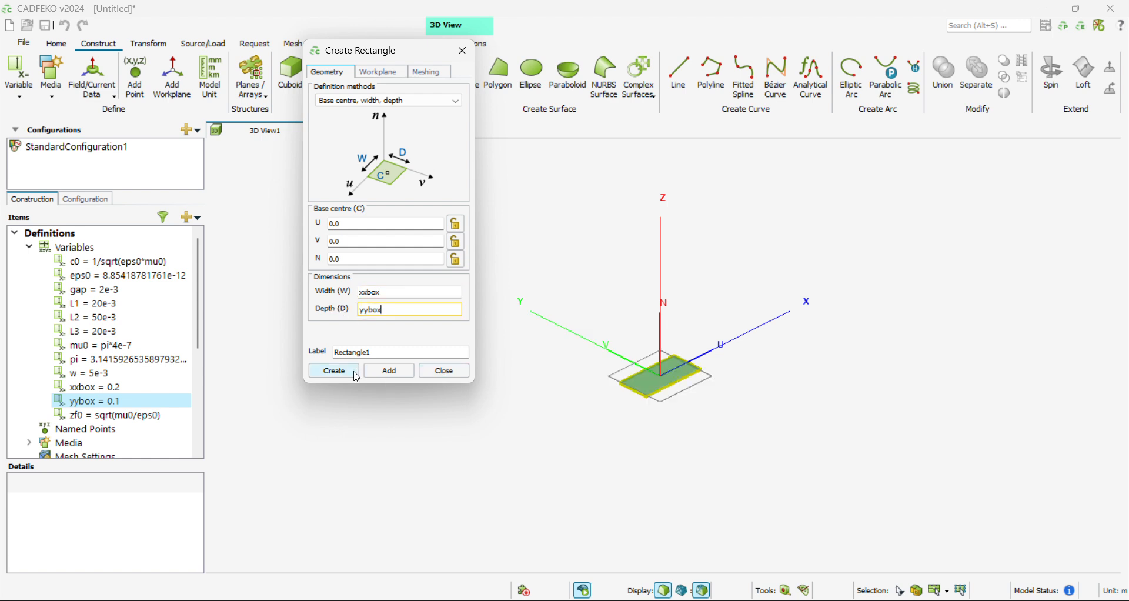
{"action": "left_click", "coordinate": [329, 371]}
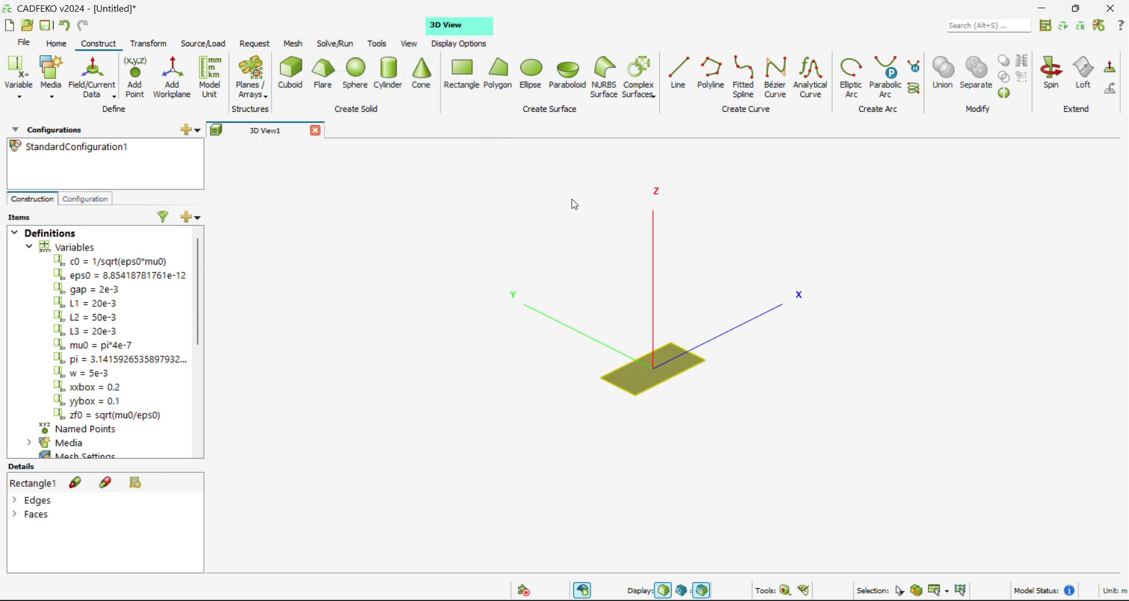
Start a second rectangle defined by base centre, width, depth, with the centre's V coordinate set to 0.5*(L1-gap).
{"action": "left_click", "coordinate": [471, 87]}
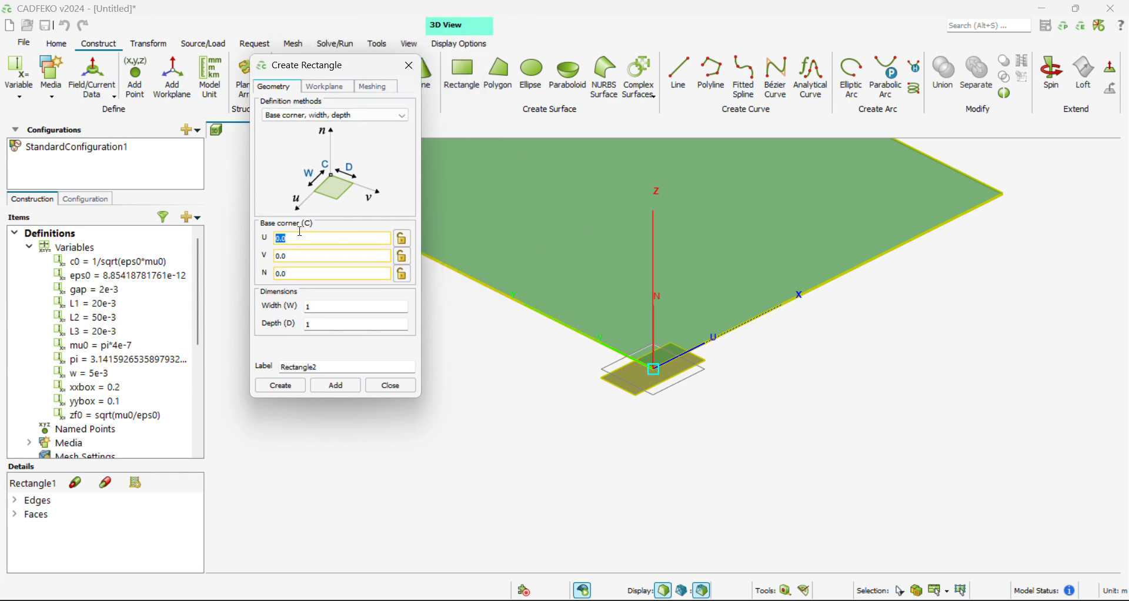
{"action": "left_click", "coordinate": [335, 116]}
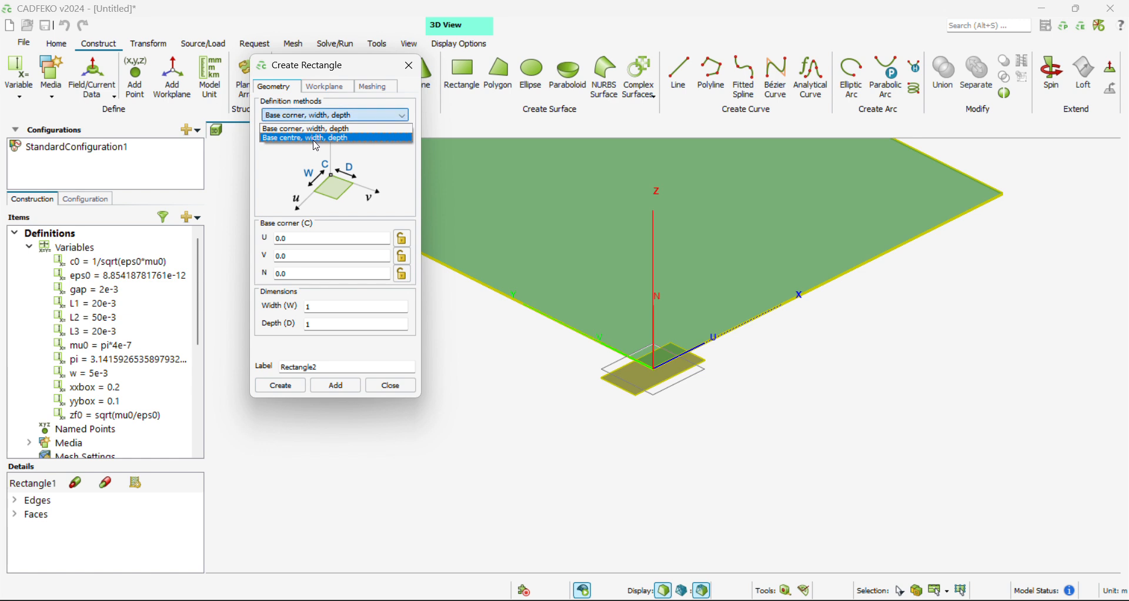
{"action": "left_click", "coordinate": [316, 146]}
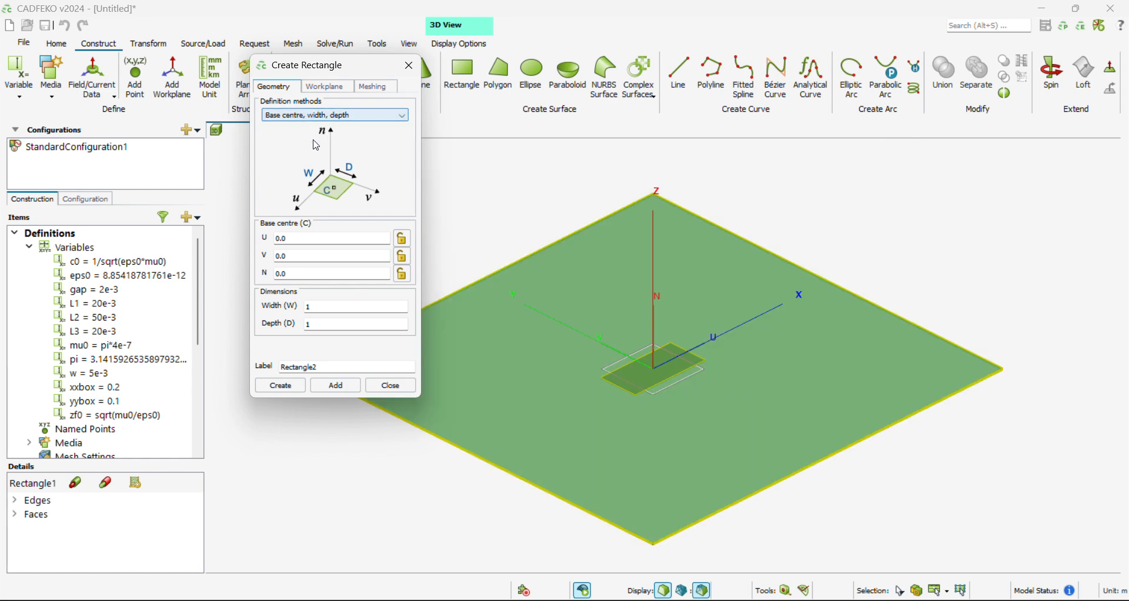
{"action": "left_click", "coordinate": [293, 257]}
{"action": "type", "text": "5"}
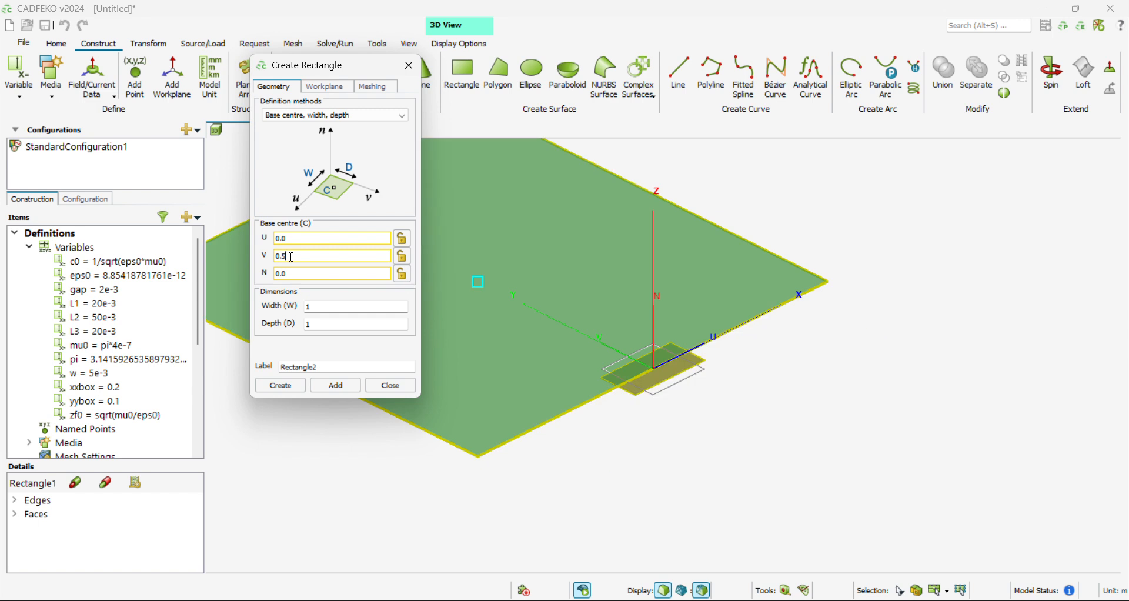
{"action": "type", "text": "*"}
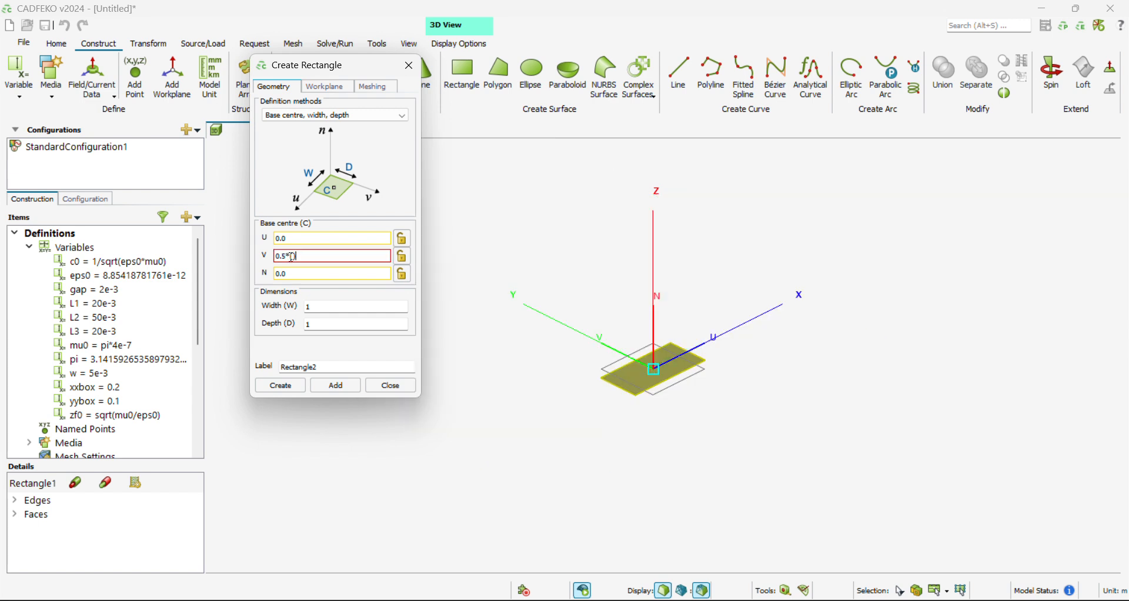
{"action": "type", "text": "(L1-gap)"}
Set the second rectangle's width to w and its depth to L1-gap.
{"action": "left_click", "coordinate": [320, 310]}
{"action": "key", "text": "BackSpace"}
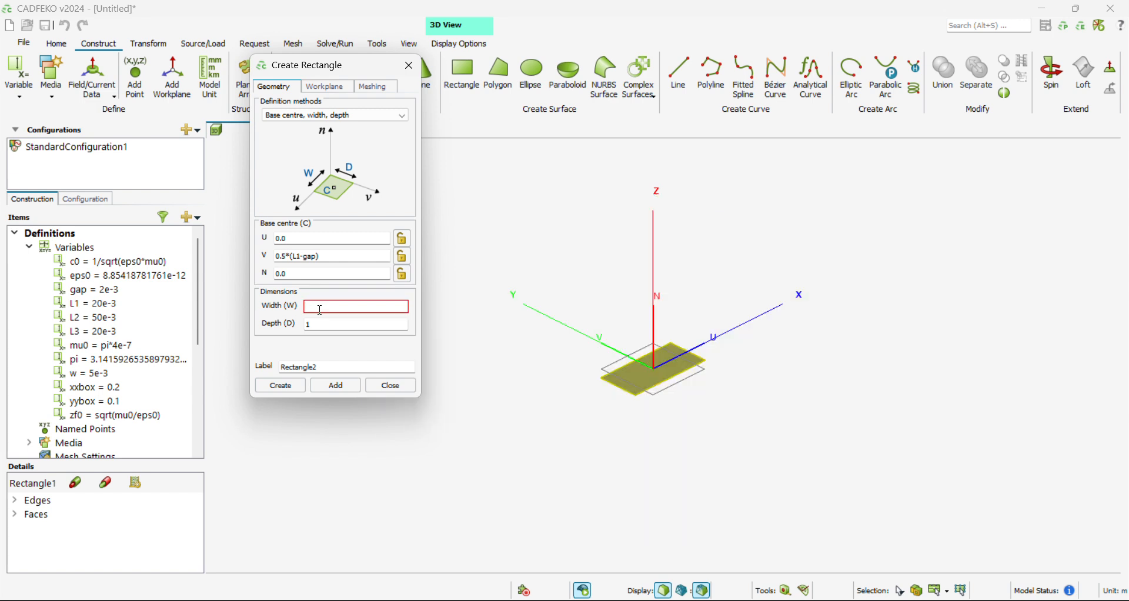
{"action": "type", "text": "w"}
{"action": "left_click", "coordinate": [332, 322]}
{"action": "key", "text": "BackSpace"}
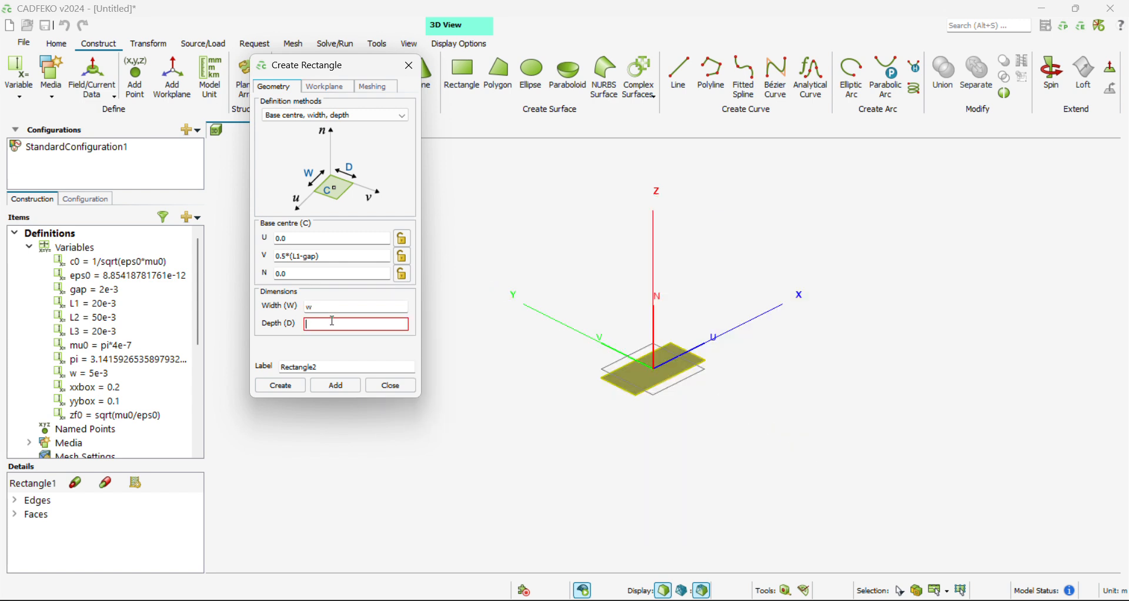
{"action": "type", "text": "L1-gap"}
Define a custom workplane for the second rectangle with origin Z set to gap and U vector 0.0, 1.0, 0.0.
{"action": "left_click", "coordinate": [342, 87]}
{"action": "left_click", "coordinate": [303, 115]}
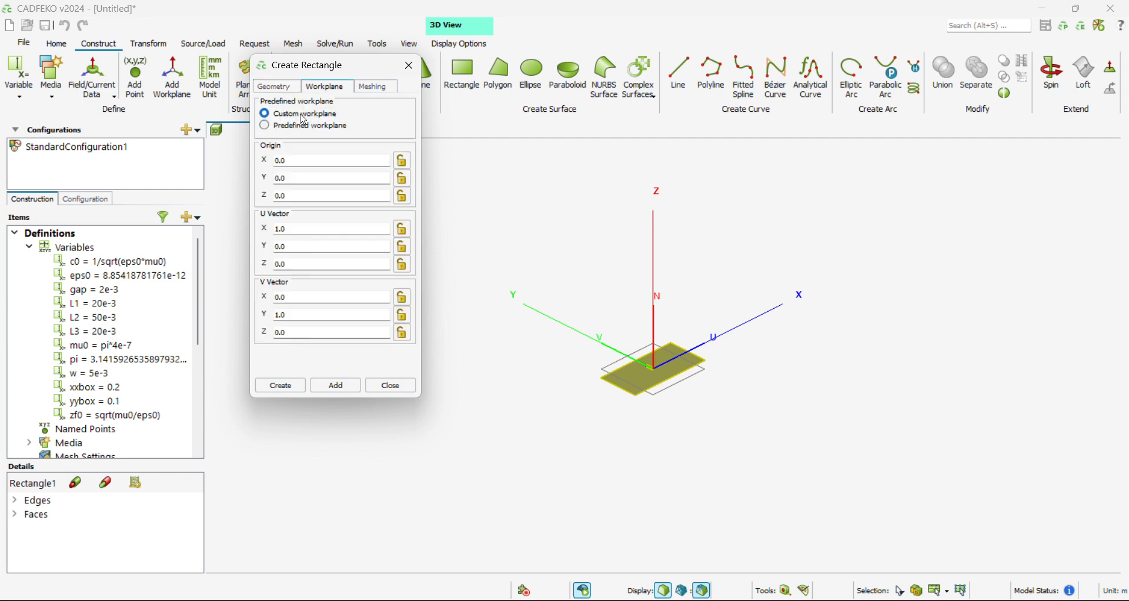
{"action": "left_click_drag", "start_coordinate": [287, 196], "coordinate": [264, 197]}
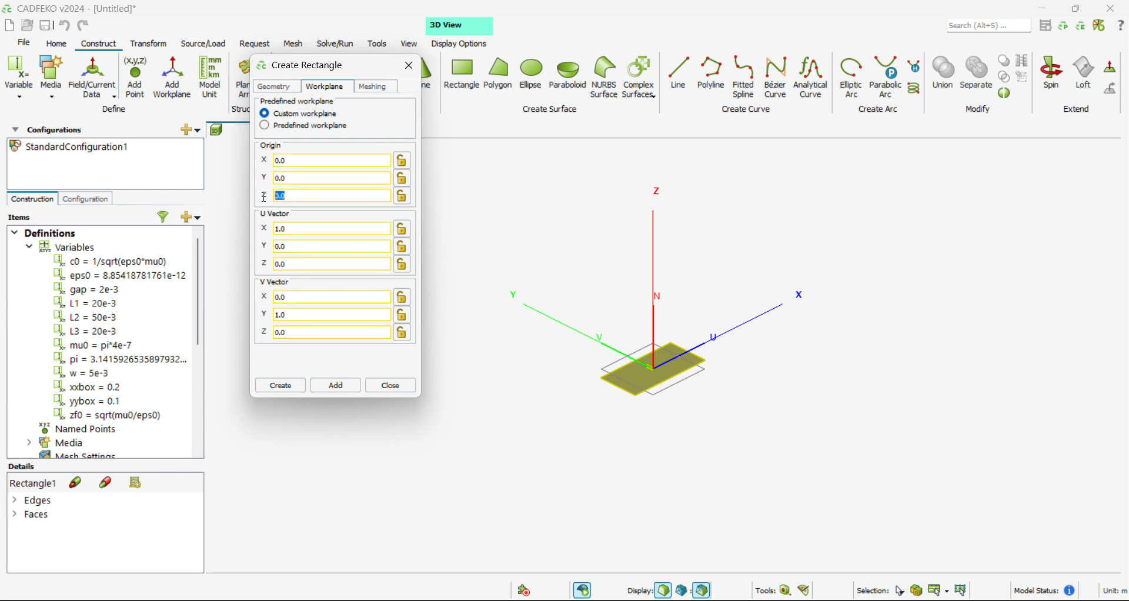
{"action": "type", "text": "gap"}
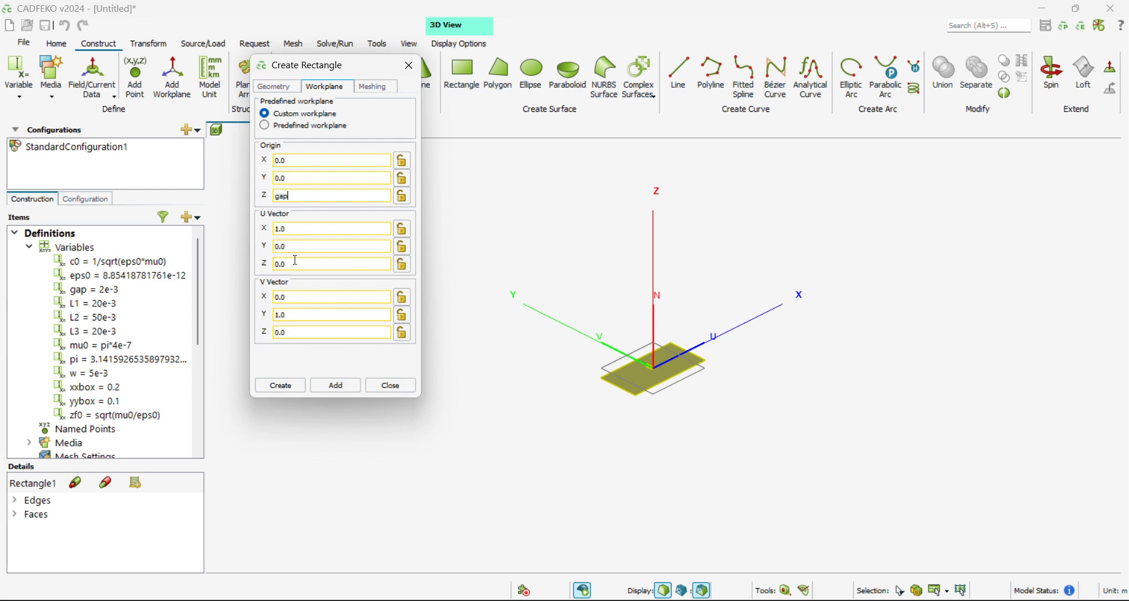
{"action": "left_click", "coordinate": [280, 246]}
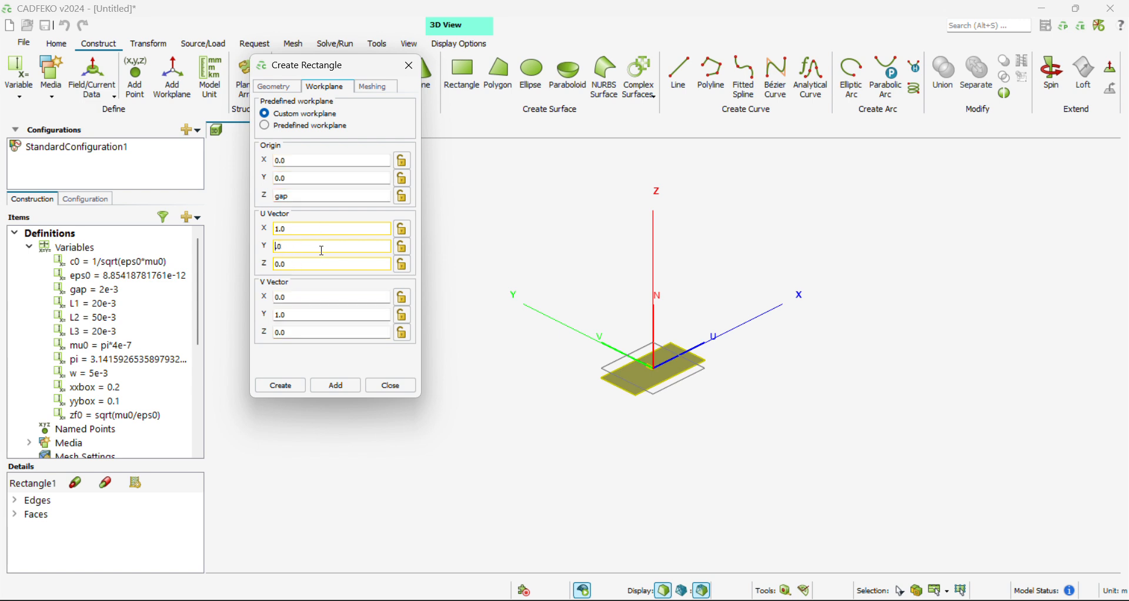
{"action": "type", "text": "1."}
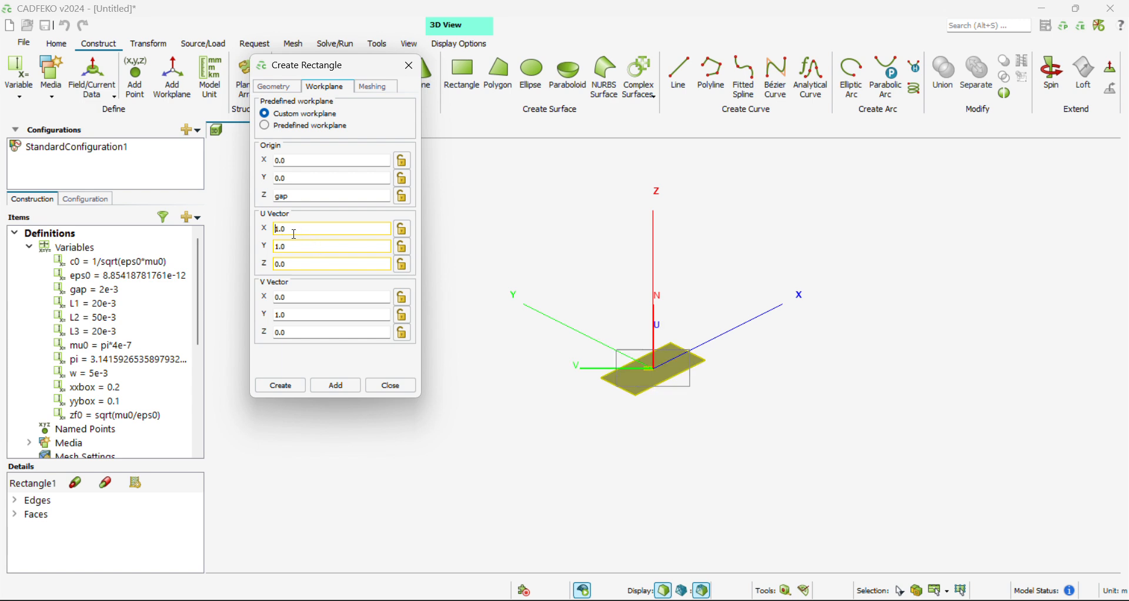
{"action": "type", "text": "0"}
{"action": "key", "text": "BackSpace"}
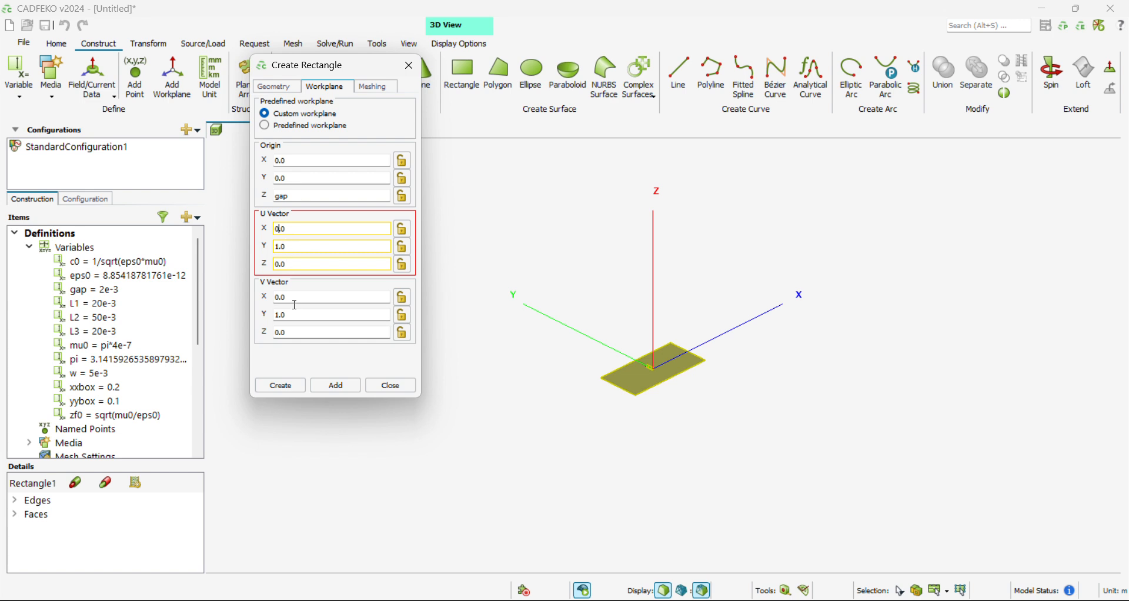
Set the workplane's V vector to 0.0, 0.0, 1.0 and create the second rectangle.
{"action": "left_click", "coordinate": [292, 315]}
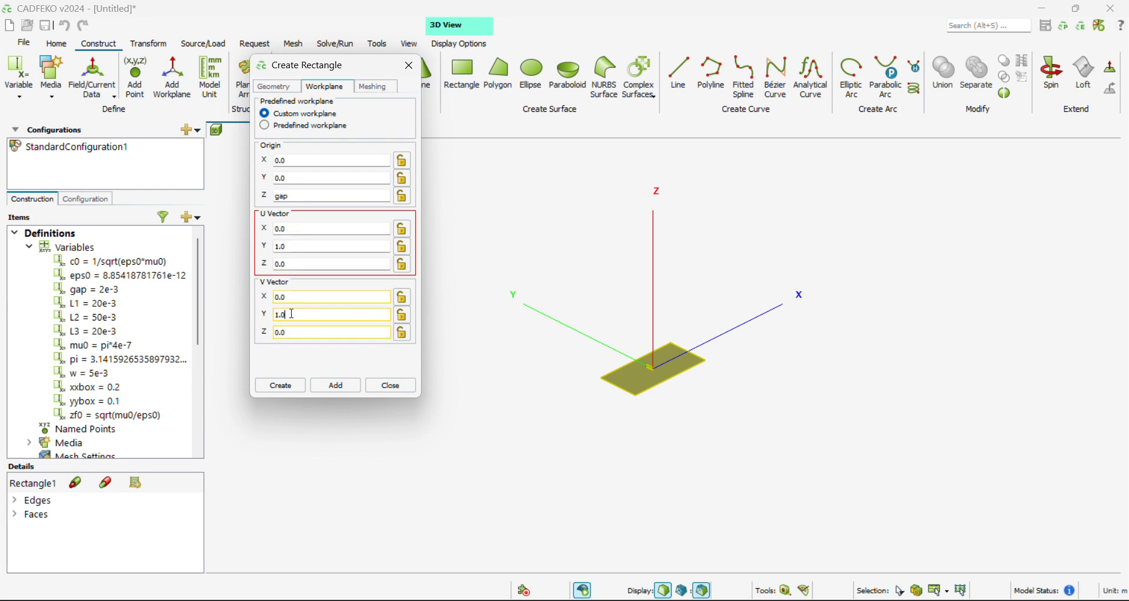
{"action": "key", "text": "BackSpace"}
{"action": "key", "text": "BackSpace"}
{"action": "key", "text": "BackSpace"}
{"action": "type", "text": "0.0"}
{"action": "left_click", "coordinate": [290, 334]}
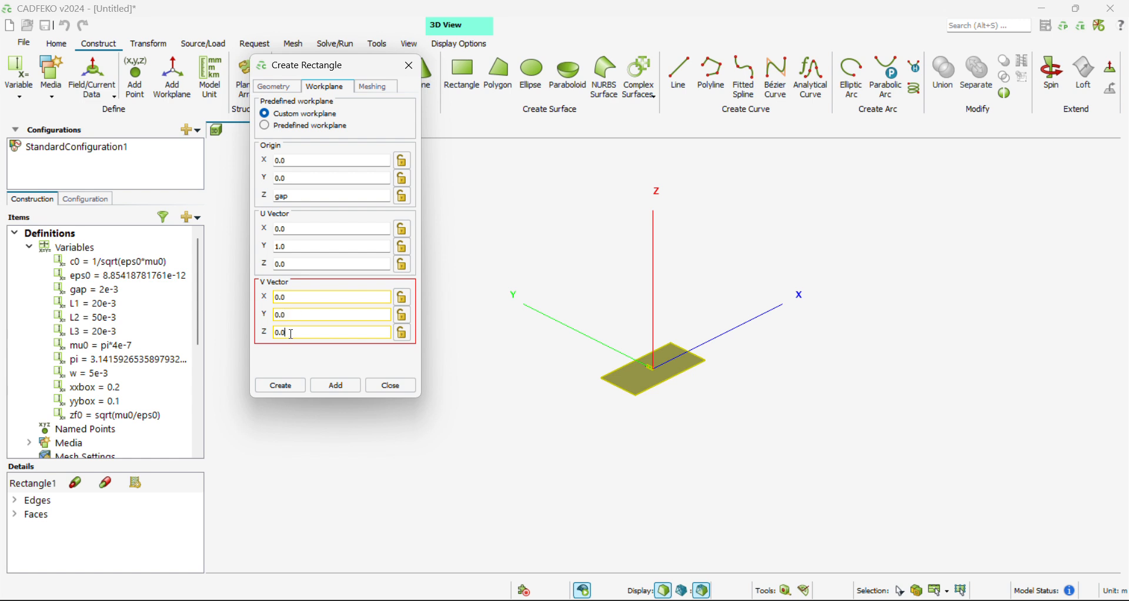
{"action": "key", "text": "BackSpace"}
{"action": "key", "text": "BackSpace"}
{"action": "type", "text": "1.0"}
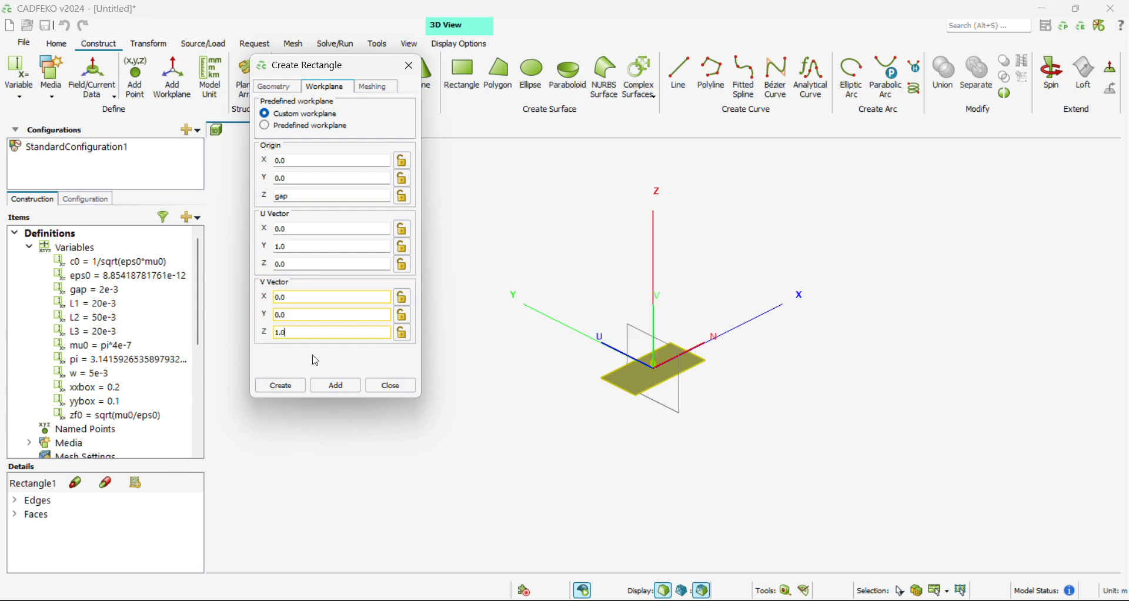
{"action": "left_click", "coordinate": [283, 383]}
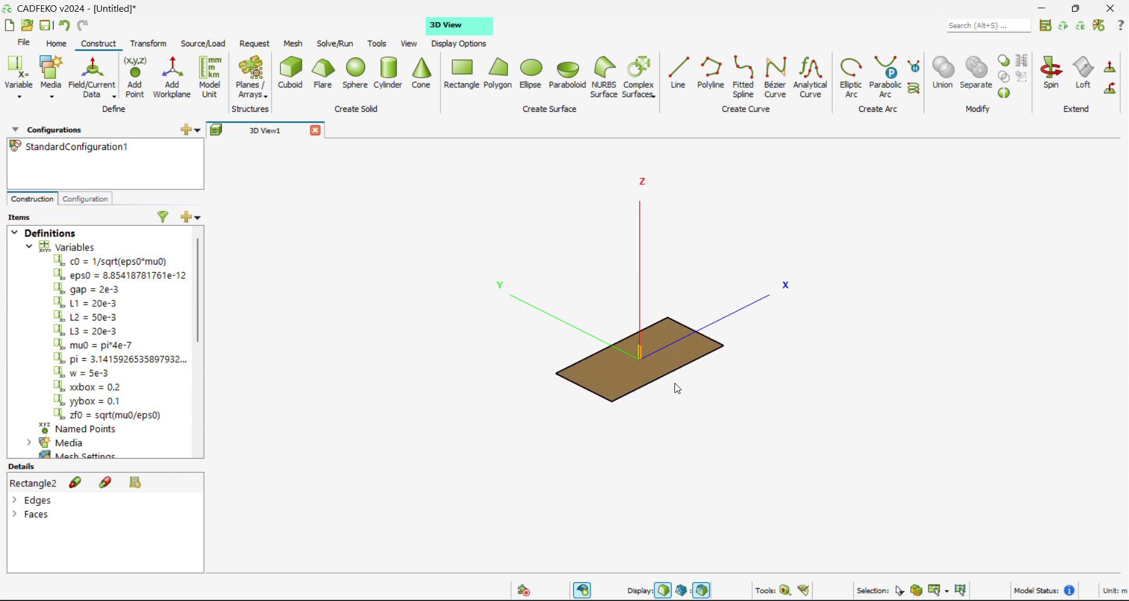
Examine the upright rectangle's position above the origin of the base rectangle.
{"action": "scroll", "coordinate": [700, 331], "scroll_direction": "up", "scroll_amount": 5}
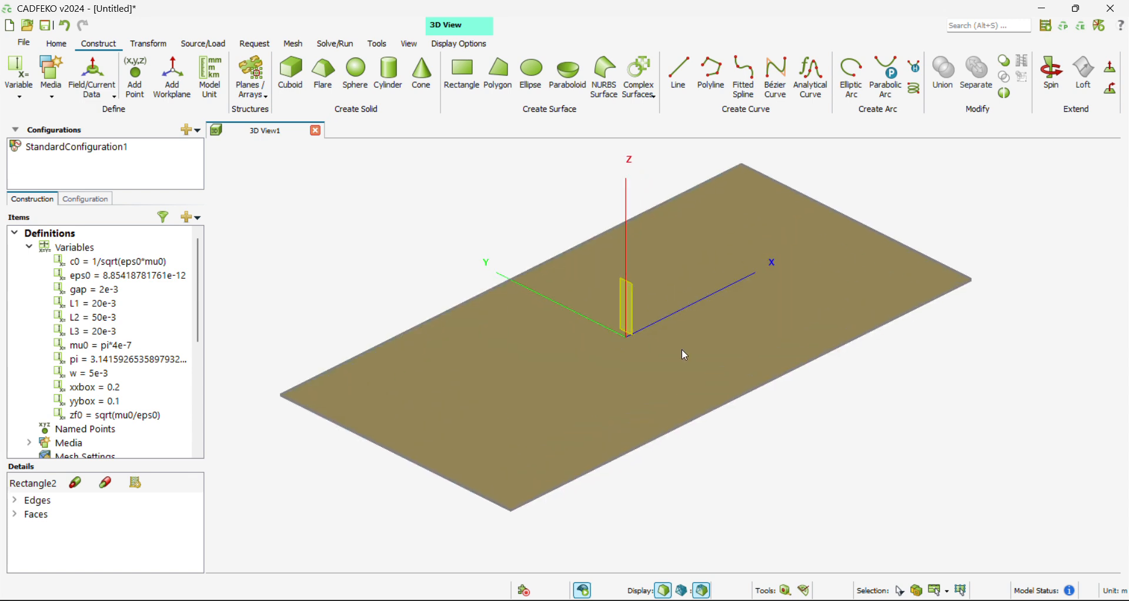
{"action": "scroll", "coordinate": [677, 383], "scroll_direction": "up", "scroll_amount": 6}
{"action": "scroll", "coordinate": [640, 273], "scroll_direction": "down", "scroll_amount": 3}
{"action": "scroll", "coordinate": [725, 172], "scroll_direction": "down", "scroll_amount": 2}
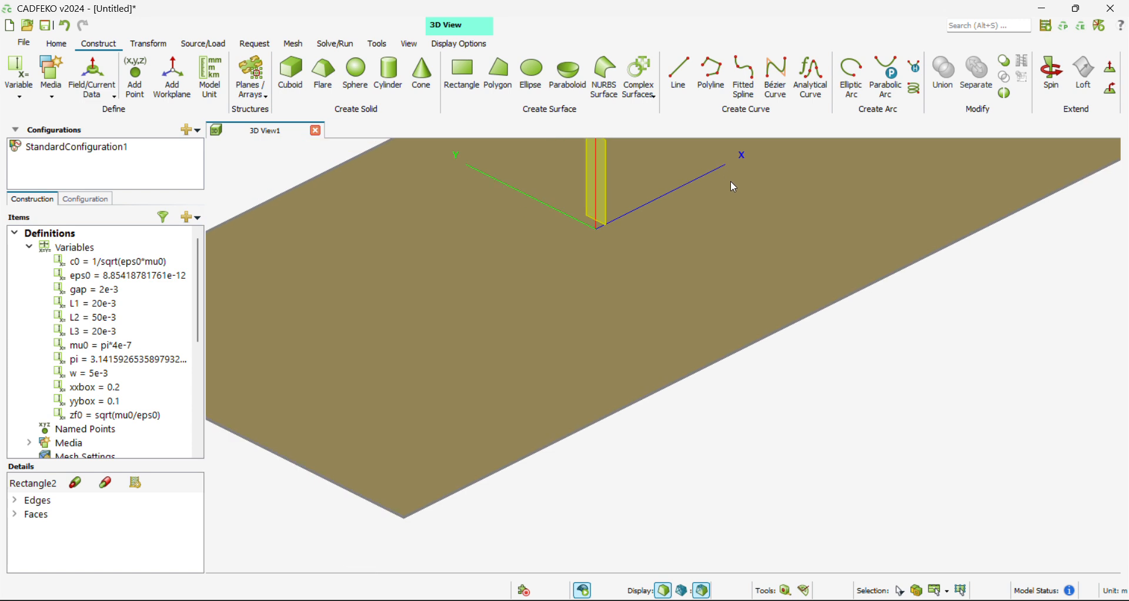
{"action": "middle_click_drag", "start_coordinate": [722, 226], "coordinate": [709, 395]}
{"action": "scroll", "coordinate": [591, 398], "scroll_direction": "up", "scroll_amount": 5}
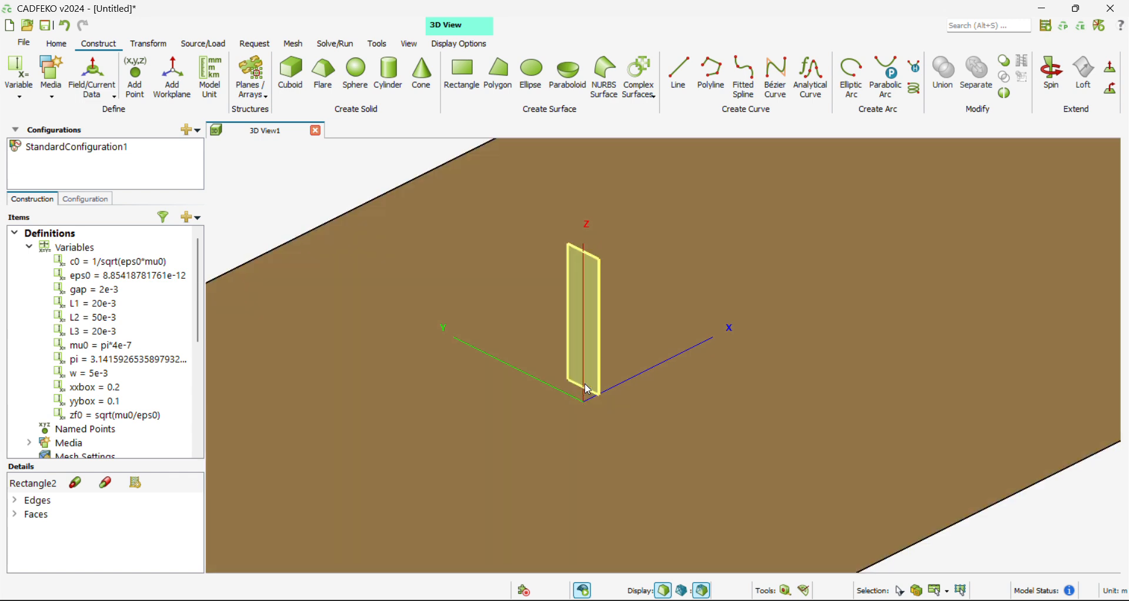
{"action": "scroll", "coordinate": [591, 348], "scroll_direction": "down", "scroll_amount": 3}
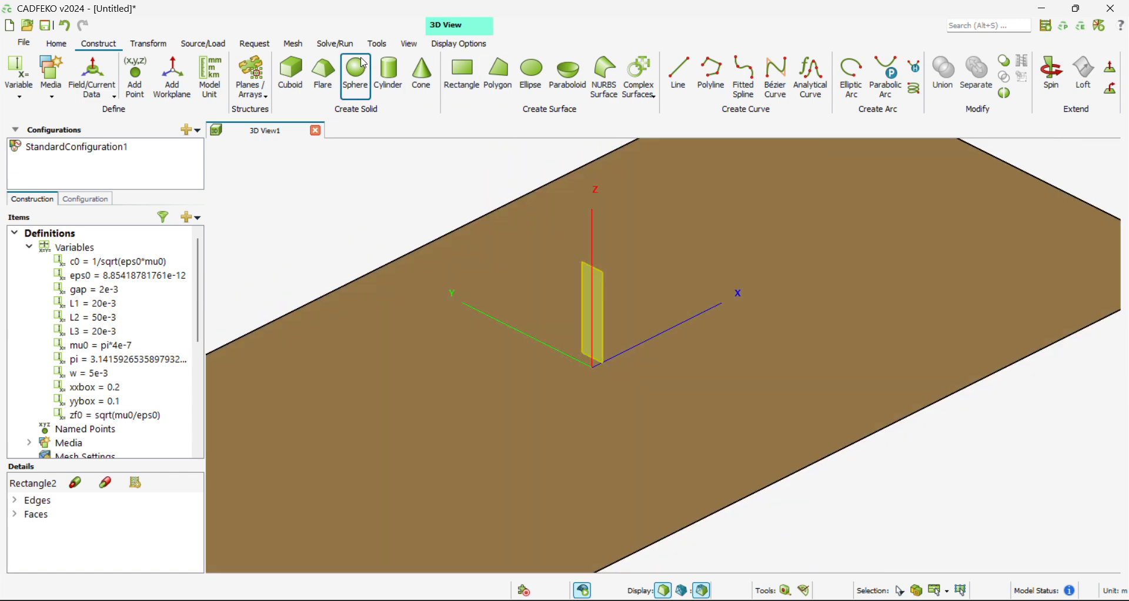
Start a third rectangle defined by base centre, width, depth, with the centre's U coordinate set to -L1/2.
{"action": "left_click", "coordinate": [462, 73]}
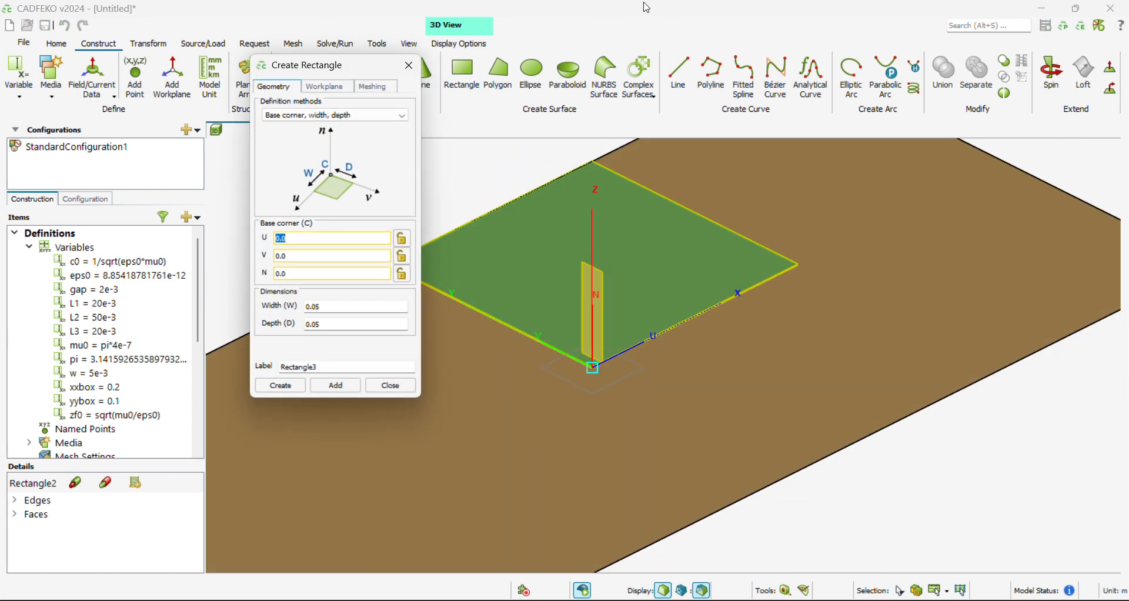
{"action": "left_click", "coordinate": [298, 114]}
{"action": "left_click", "coordinate": [302, 135]}
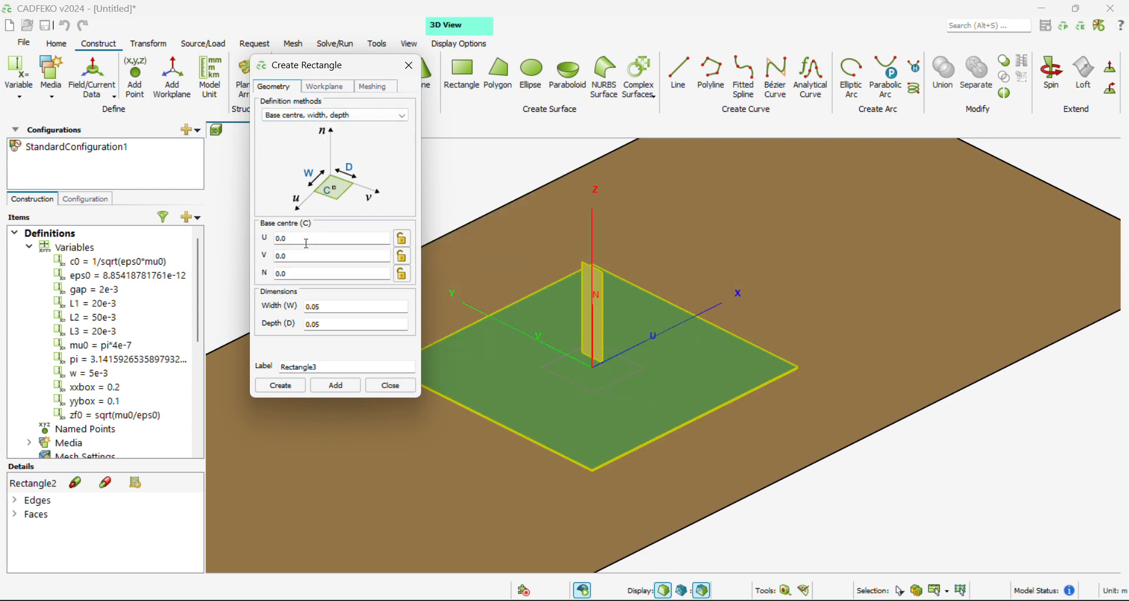
{"action": "left_click_drag", "start_coordinate": [306, 243], "coordinate": [274, 236]}
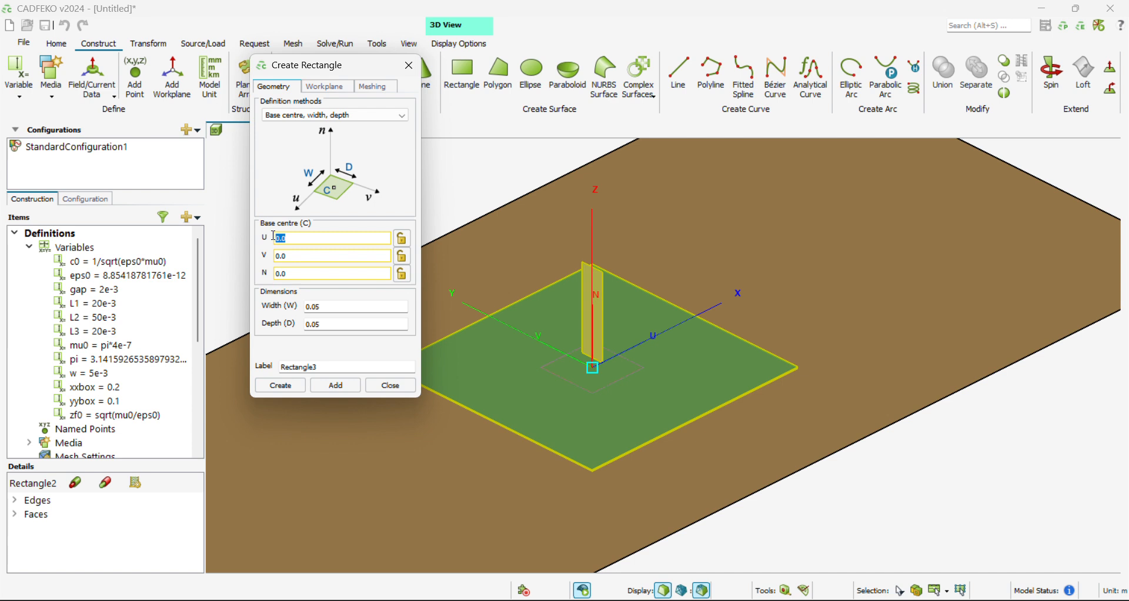
{"action": "type", "text": "-L"}
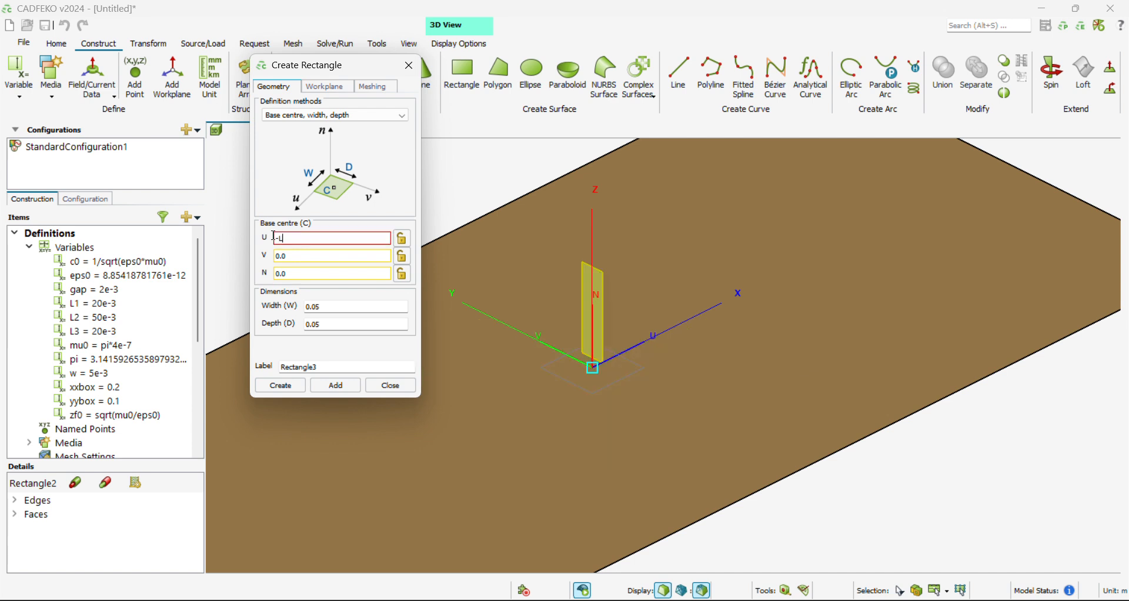
{"action": "type", "text": "1/2"}
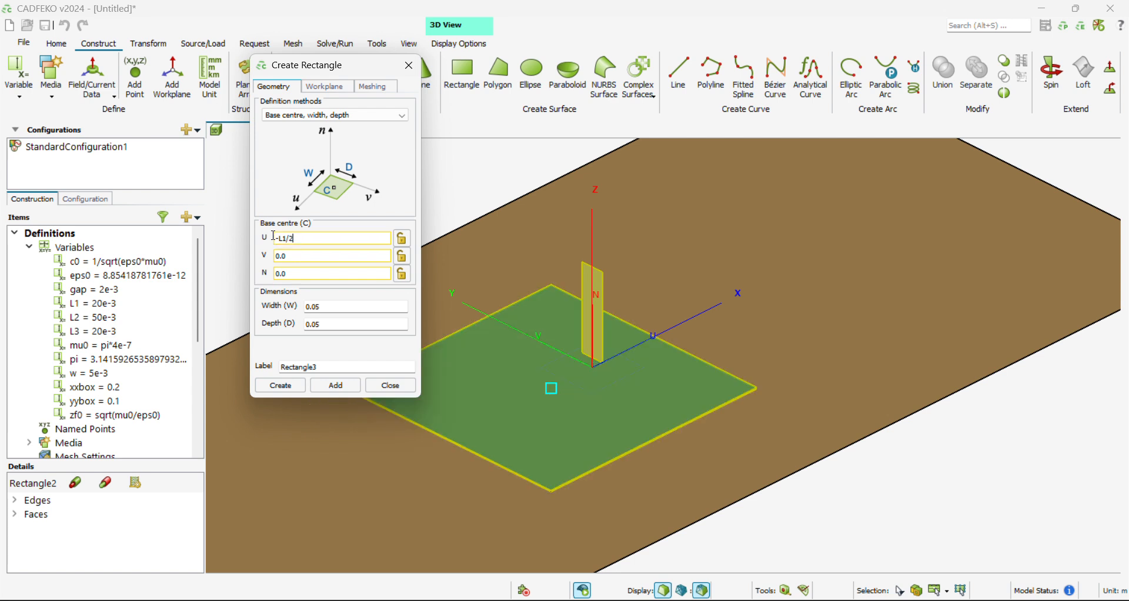
Set the third rectangle's width to L1 and its depth to w.
{"action": "left_click", "coordinate": [338, 307]}
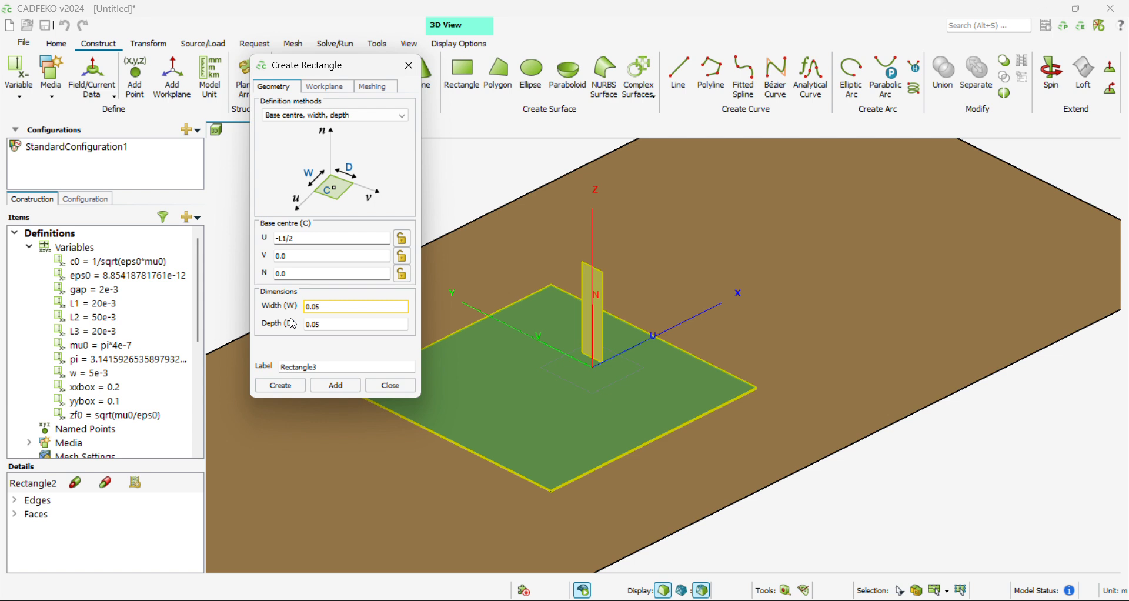
{"action": "key", "text": "BackSpace"}
{"action": "key", "text": "BackSpace"}
{"action": "key", "text": "BackSpace"}
{"action": "type", "text": "L"}
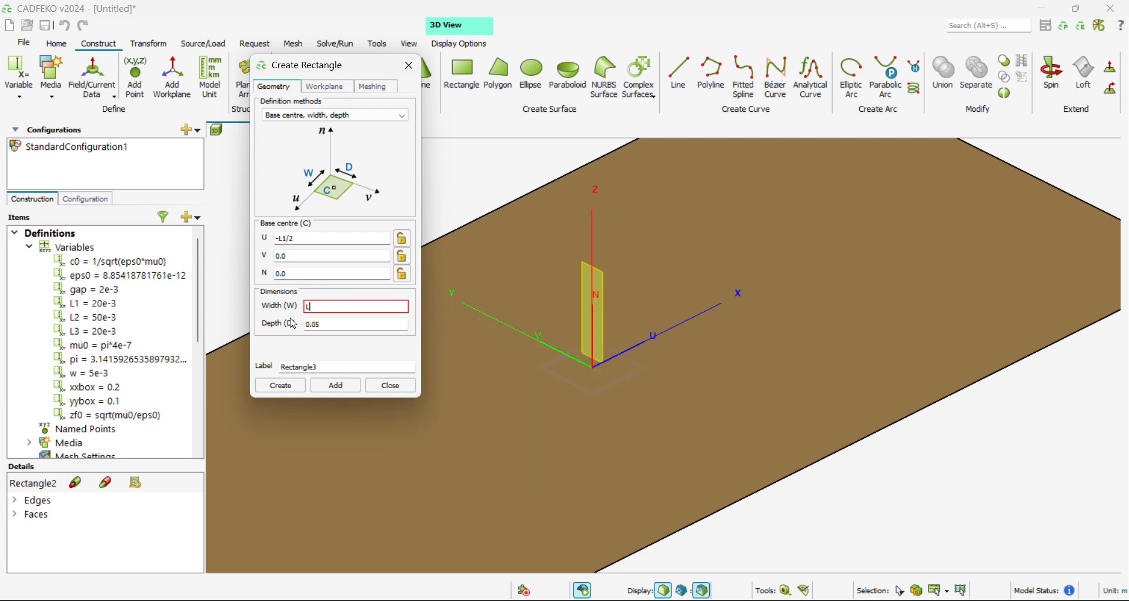
{"action": "type", "text": "1"}
{"action": "left_click", "coordinate": [328, 324]}
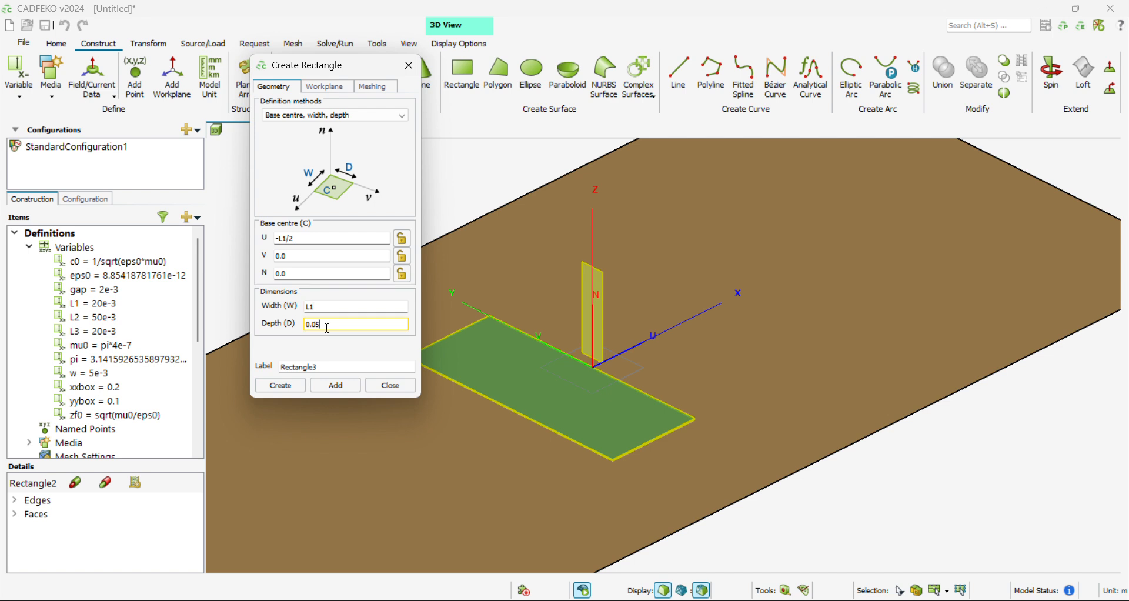
{"action": "key", "text": "BackSpace"}
{"action": "key", "text": "BackSpace"}
{"action": "key", "text": "BackSpace"}
{"action": "key", "text": "BackSpace"}
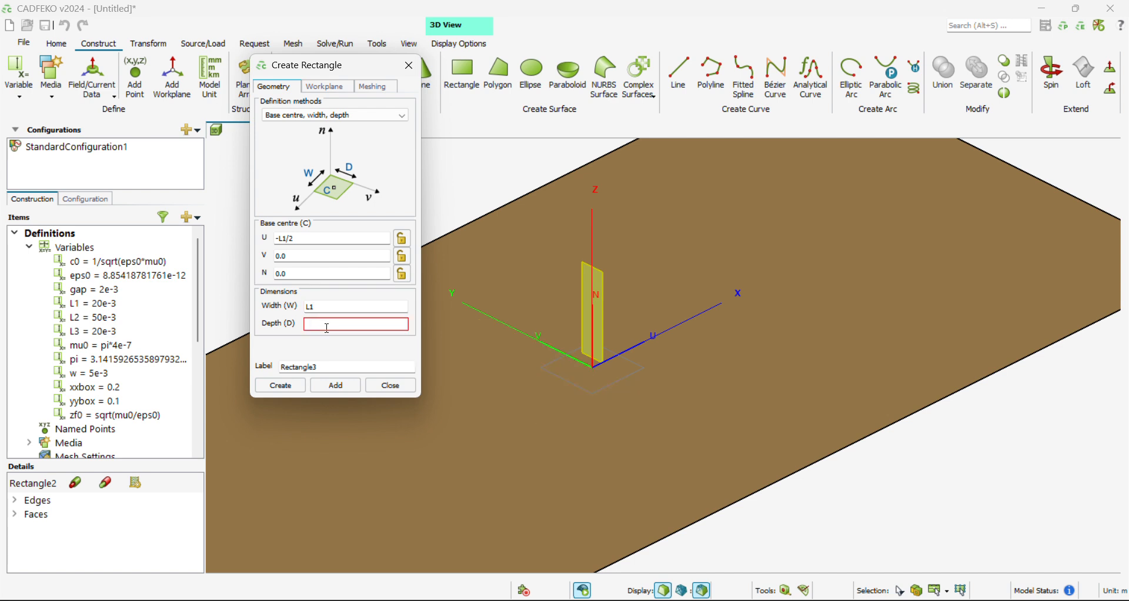
{"action": "type", "text": "w"}
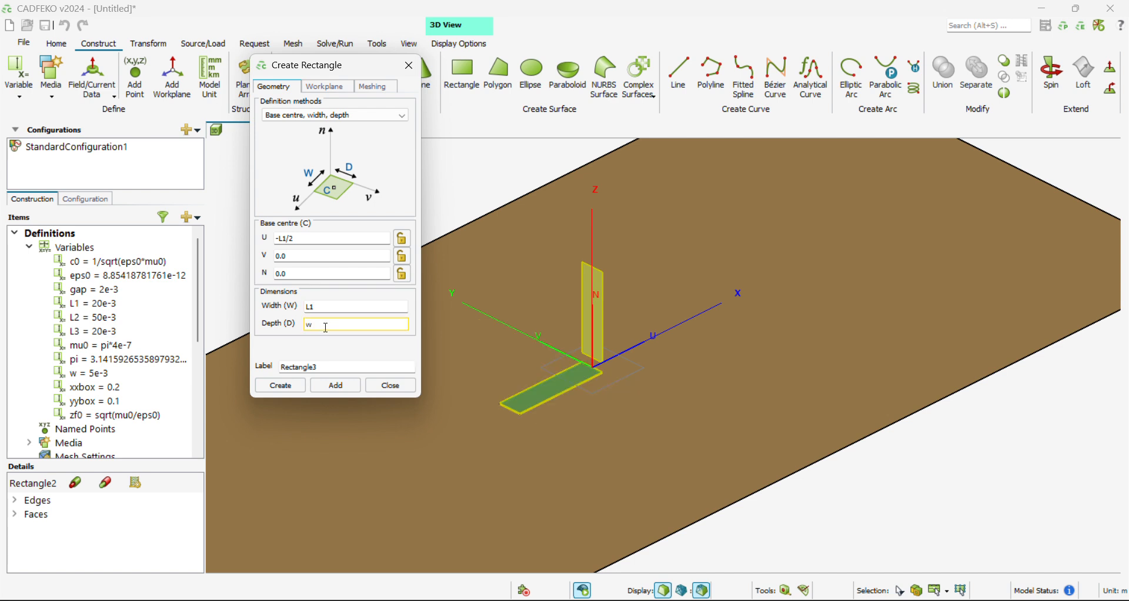
Create the third rectangle on a custom workplane with origin X set to L3 and U vector 0.0, 0.0, -1.0.
{"action": "left_click", "coordinate": [328, 87]}
{"action": "left_click", "coordinate": [294, 114]}
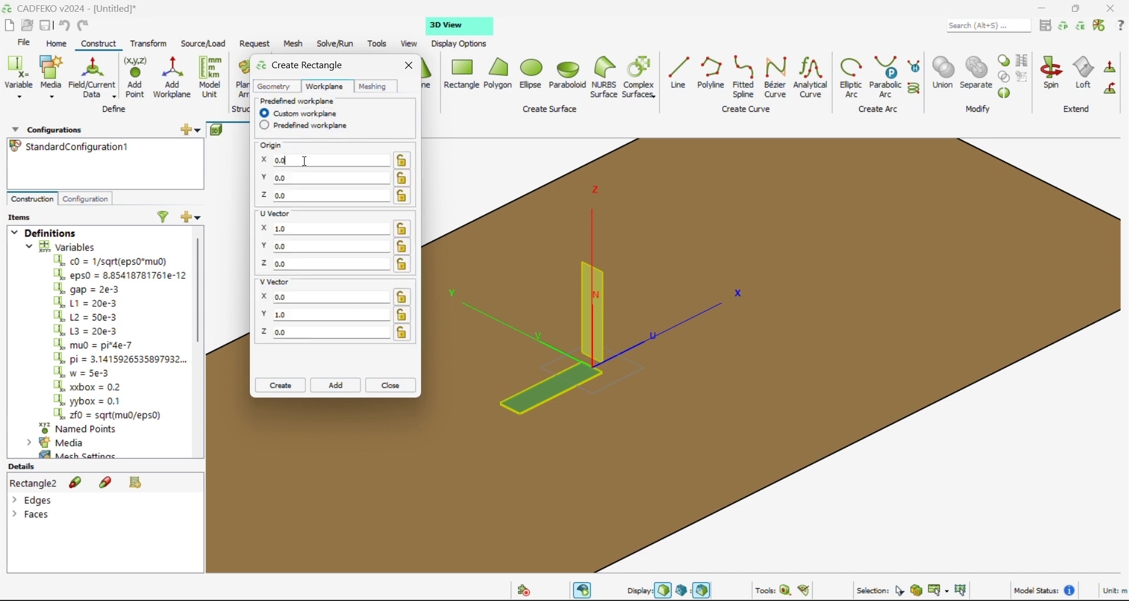
{"action": "left_click", "coordinate": [283, 160]}
{"action": "type", "text": "L3"}
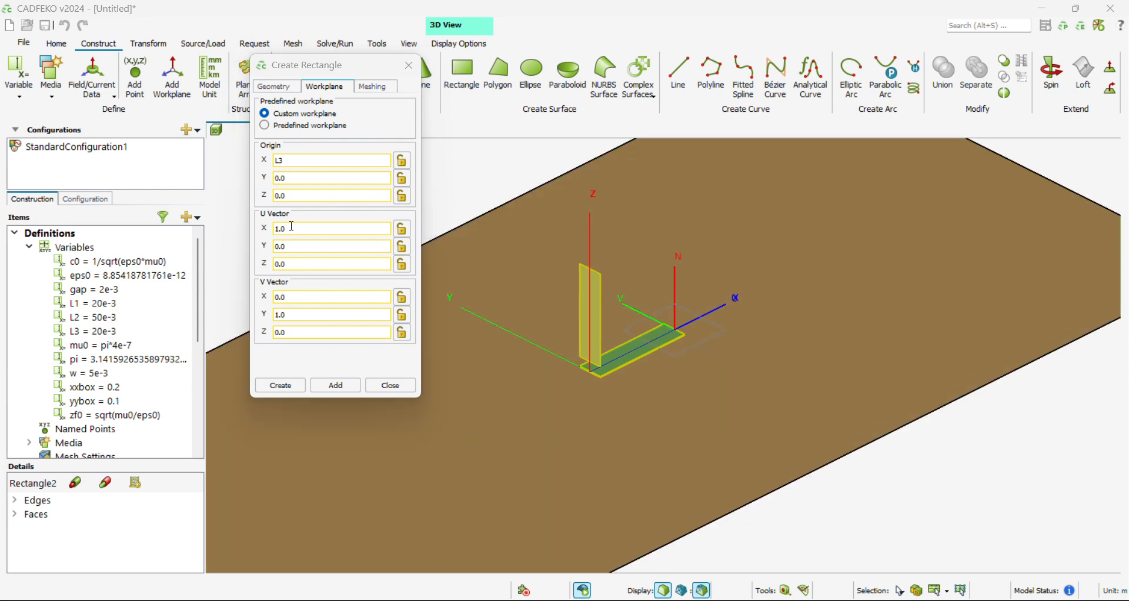
{"action": "key", "text": "BackSpace"}
{"action": "type", "text": "0"}
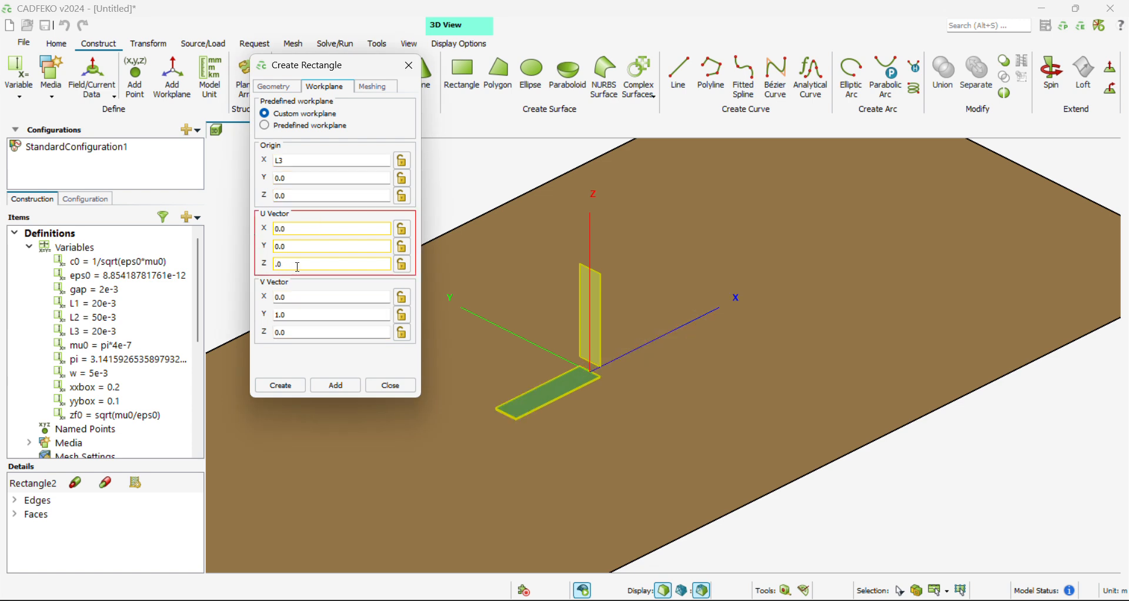
{"action": "type", "text": "1"}
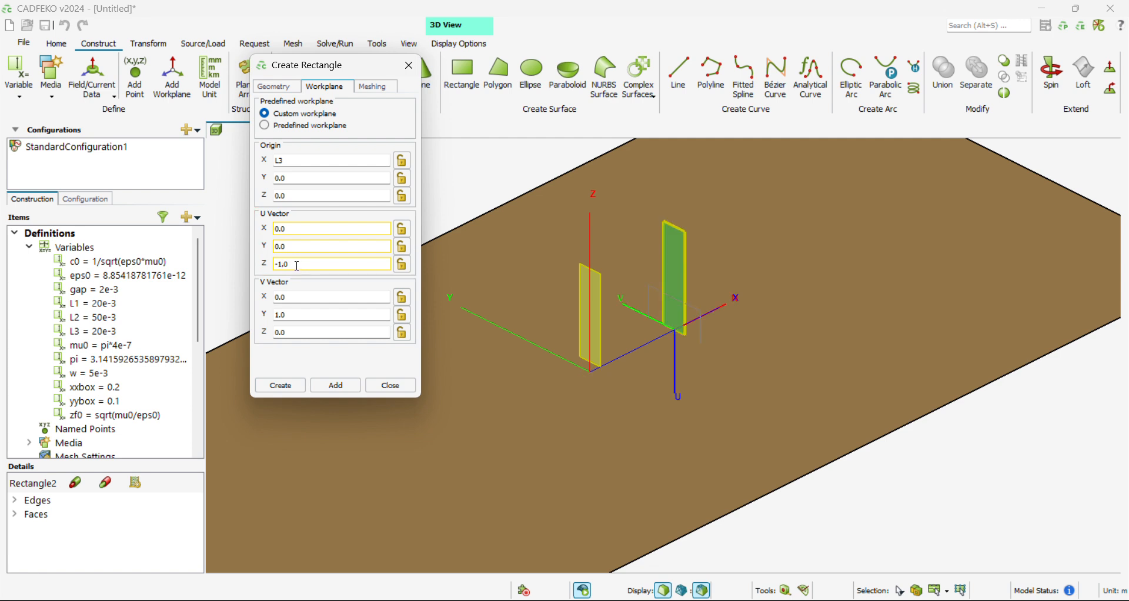
{"action": "left_click", "coordinate": [292, 390]}
Start a fourth rectangle defined by base centre, width, depth, with the centre's U coordinate set to -L2/2.
{"action": "scroll", "coordinate": [785, 329], "scroll_direction": "up", "scroll_amount": 3}
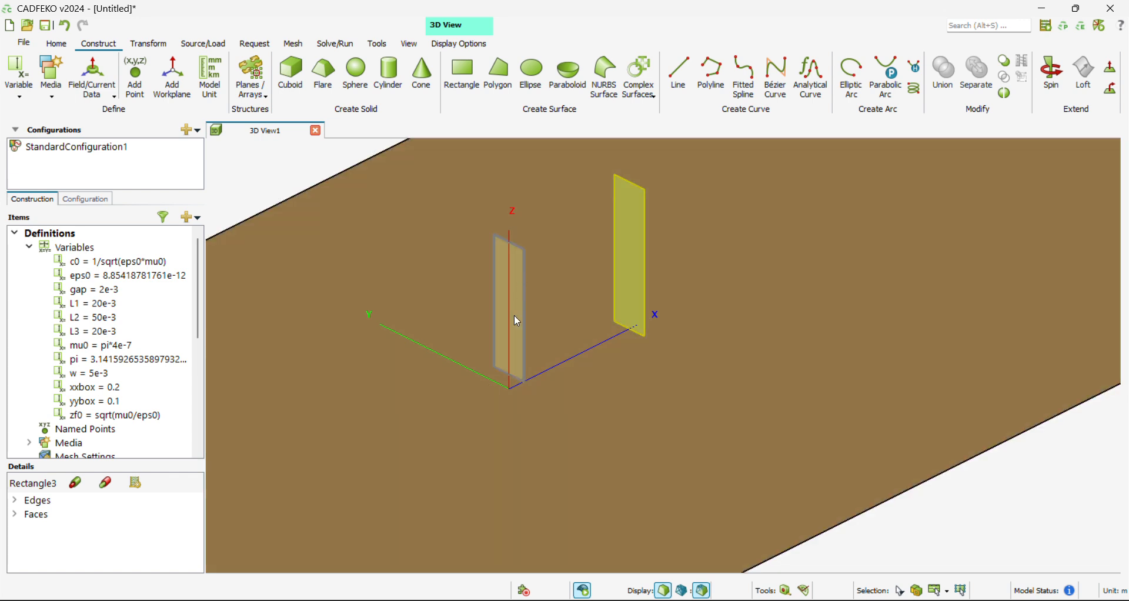
{"action": "scroll", "coordinate": [579, 274], "scroll_direction": "down", "scroll_amount": 2}
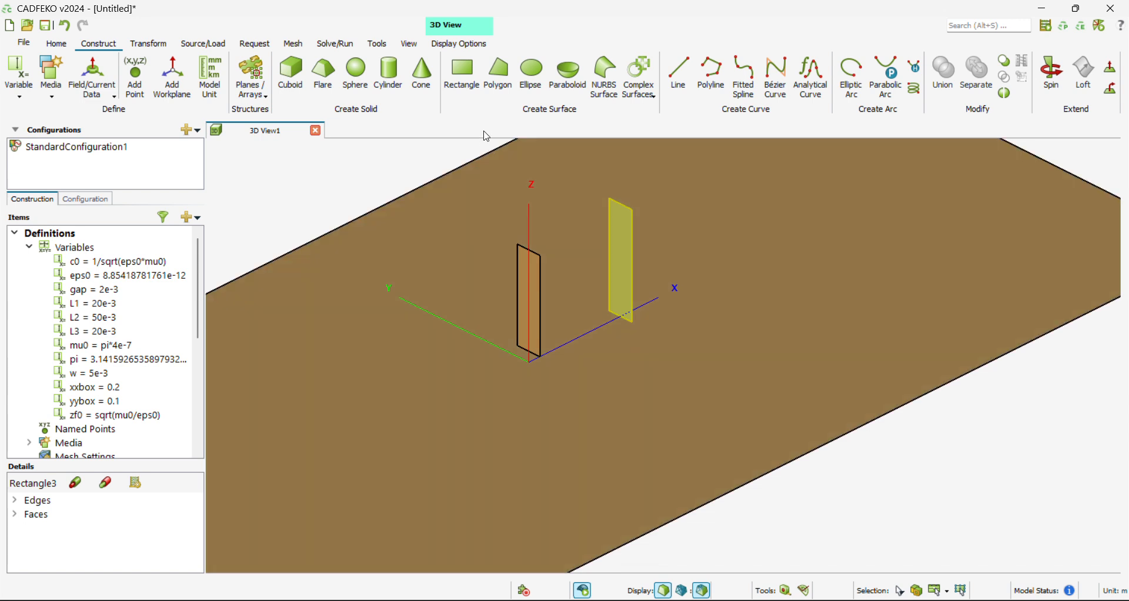
{"action": "left_click", "coordinate": [462, 72]}
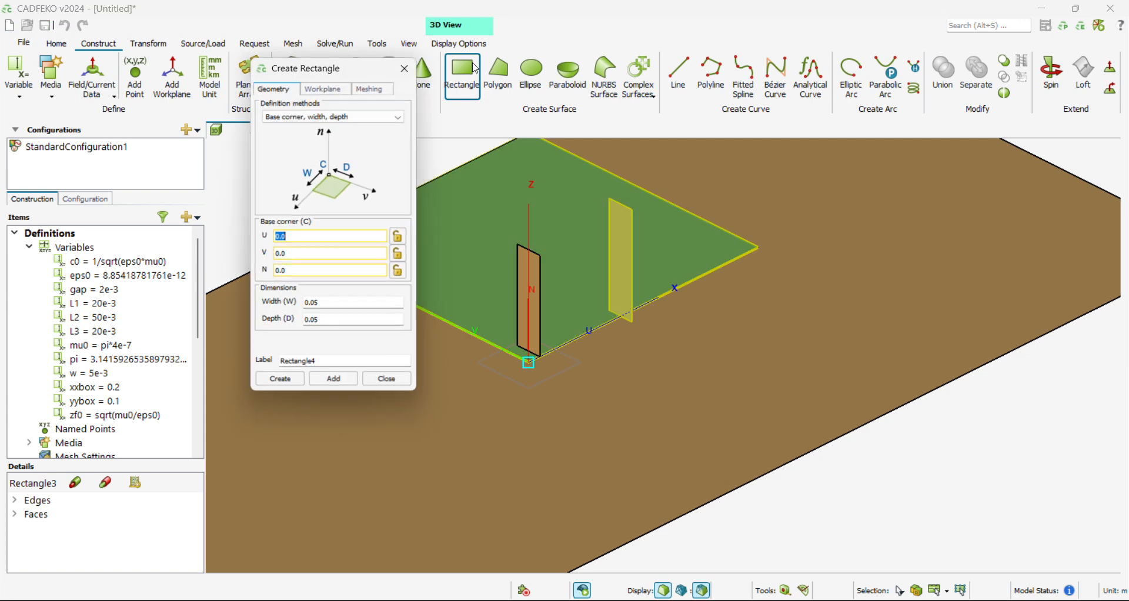
{"action": "left_click", "coordinate": [317, 119]}
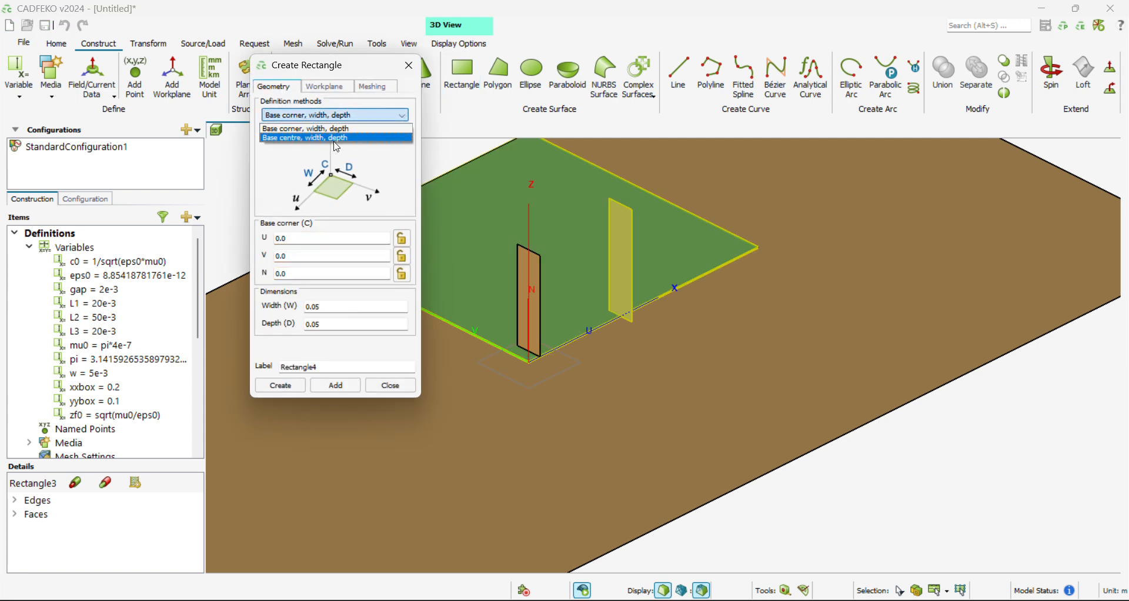
{"action": "left_click", "coordinate": [317, 125]}
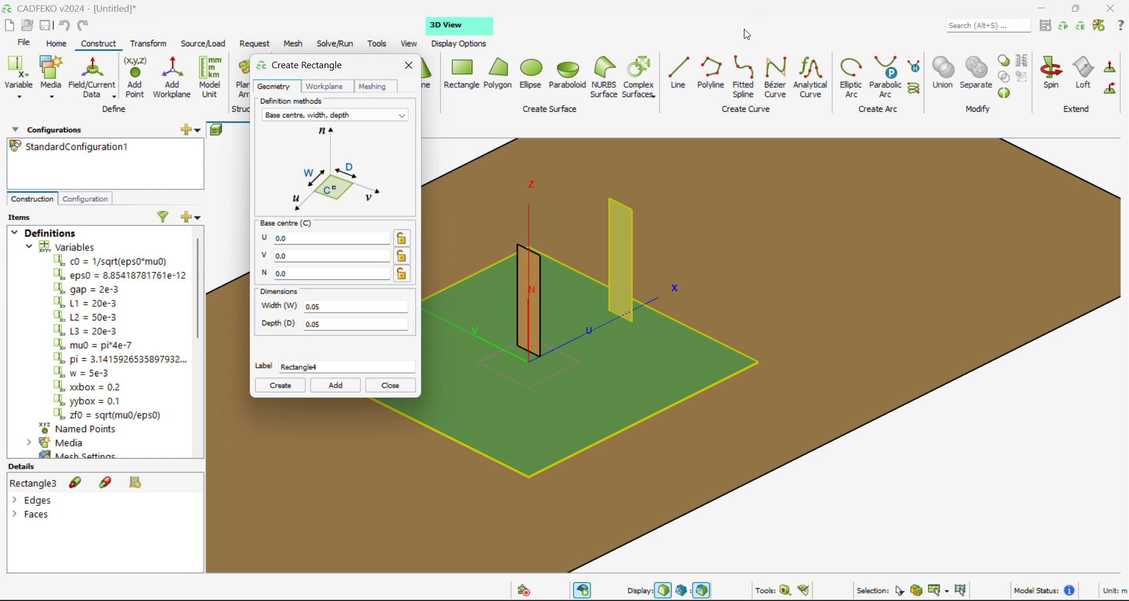
{"action": "type", "text": "-"}
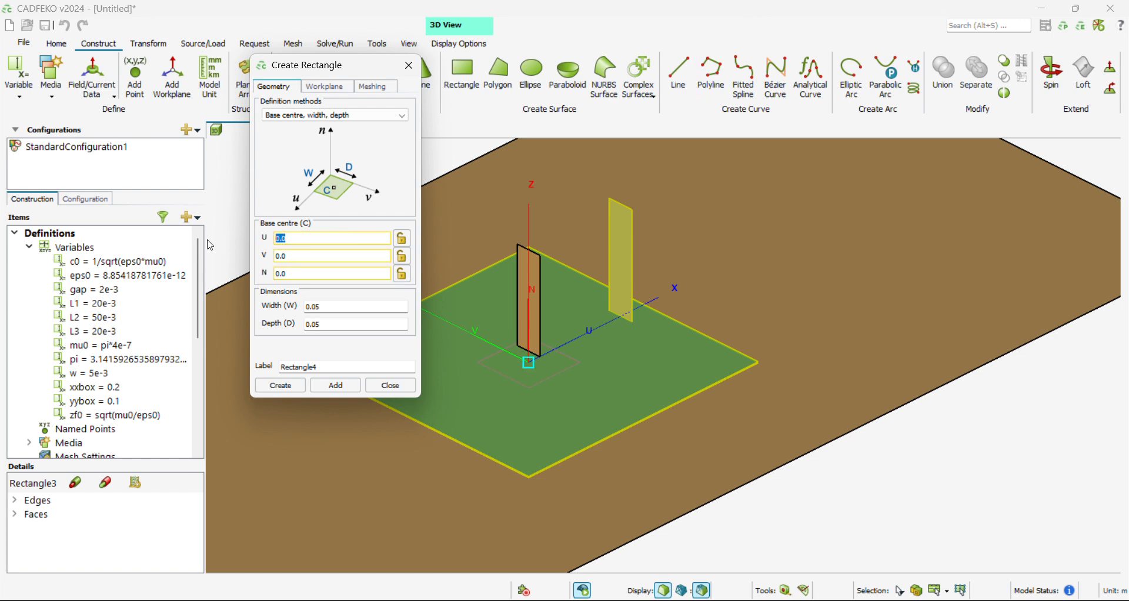
{"action": "type", "text": "L"}
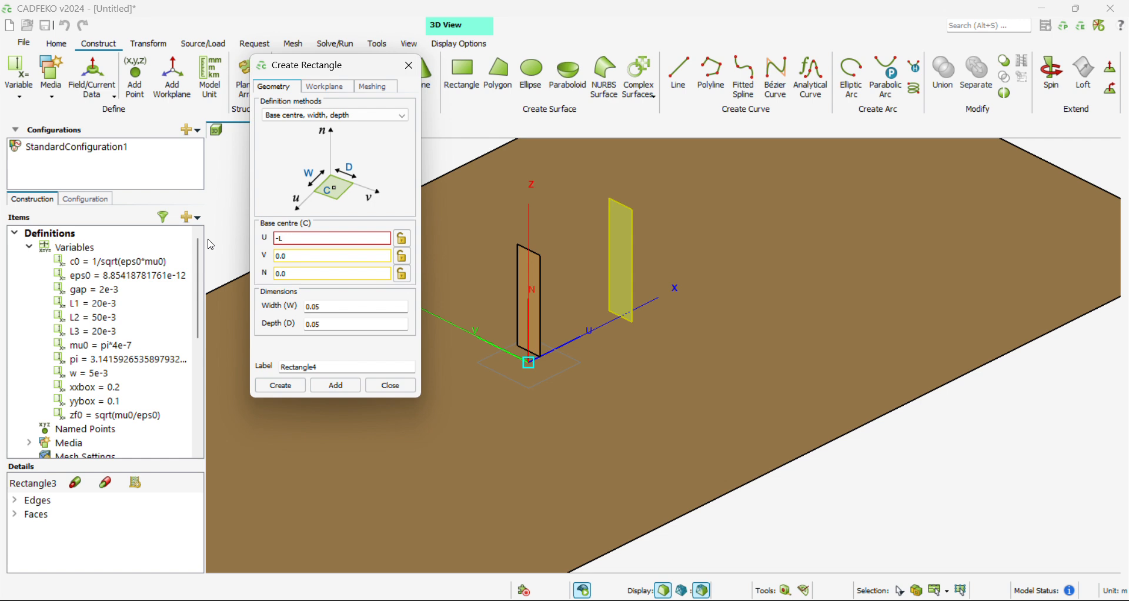
{"action": "type", "text": "2/2"}
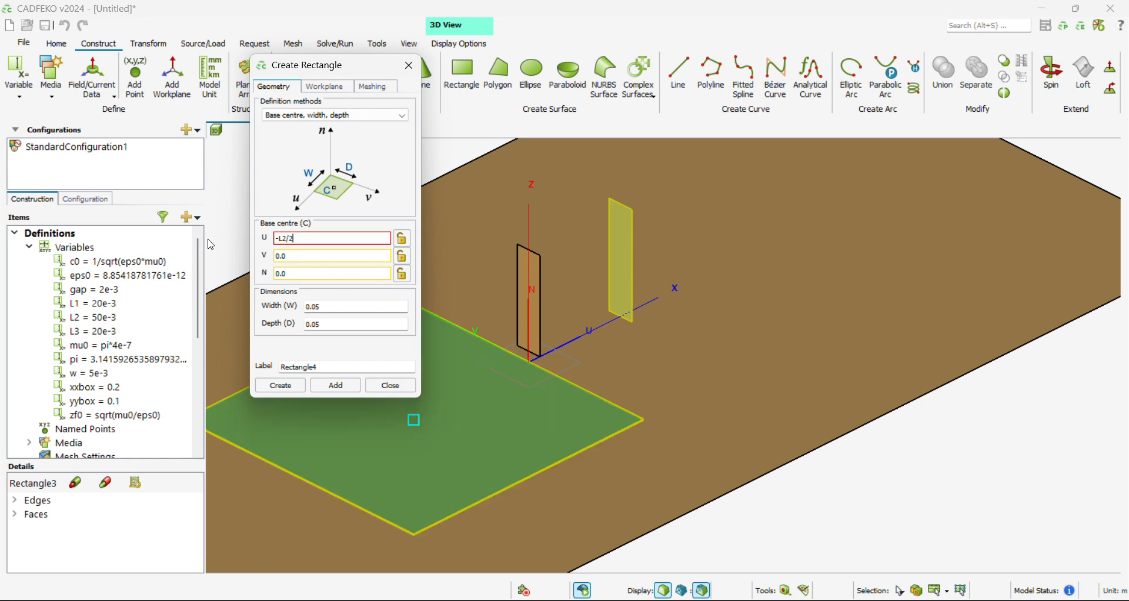
Set the N coordinate of the fourth rectangle's base centre to L1.
{"action": "left_click", "coordinate": [295, 274]}
{"action": "left_click_drag", "start_coordinate": [294, 275], "coordinate": [272, 275]}
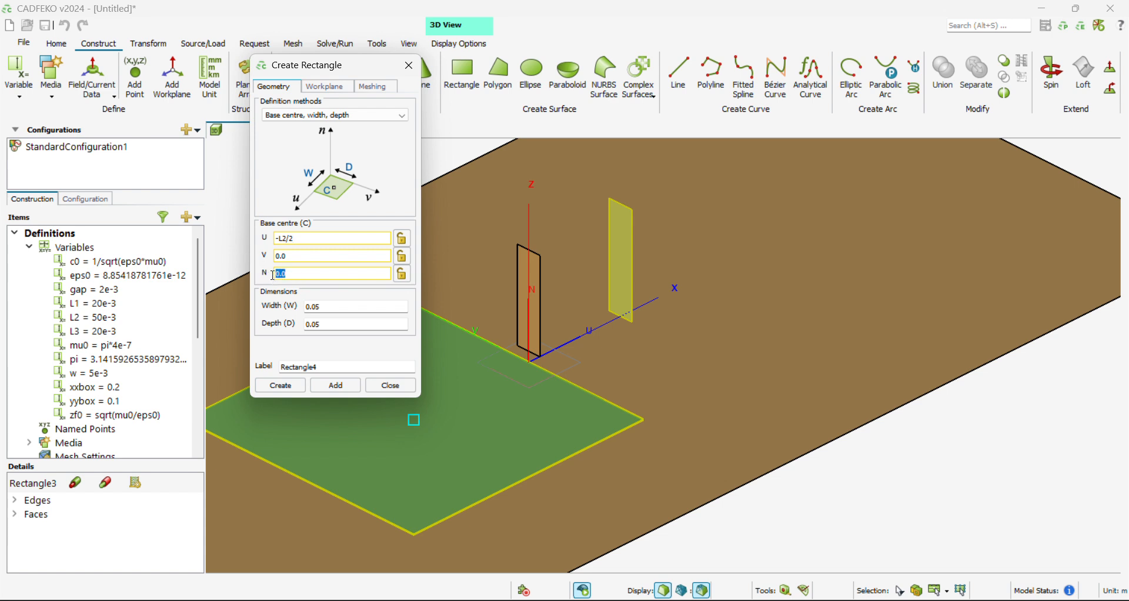
{"action": "type", "text": "l1"}
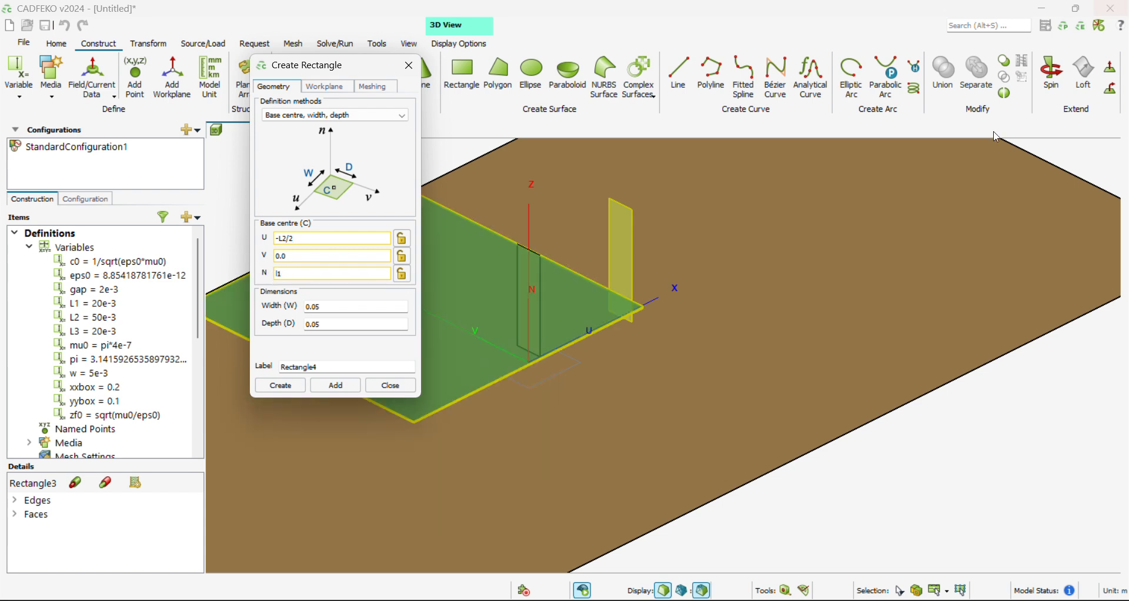
{"action": "left_click", "coordinate": [358, 306]}
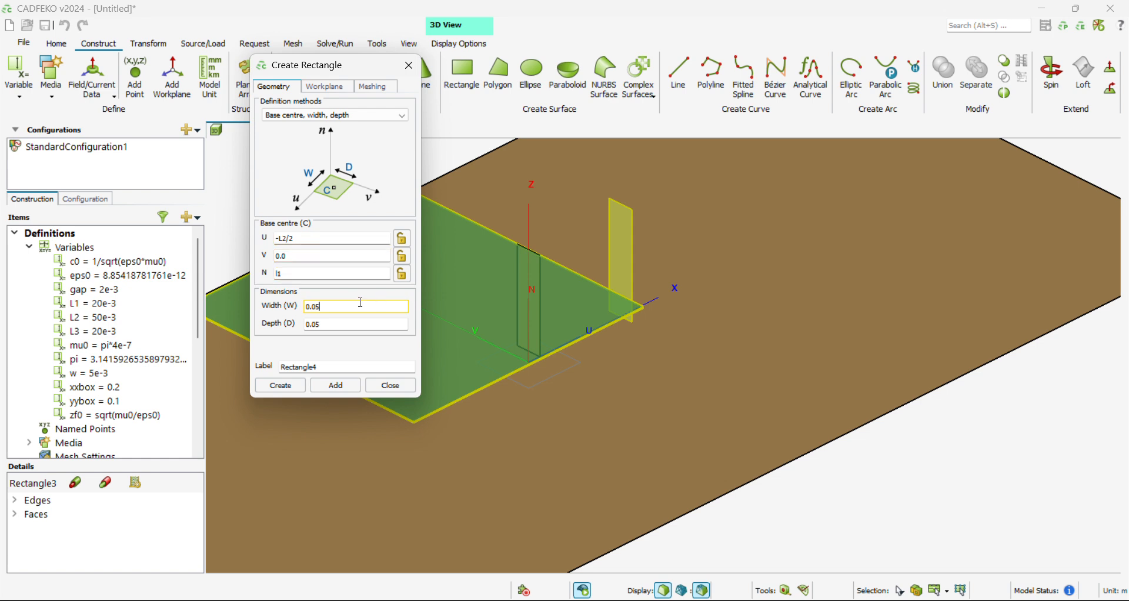
{"action": "left_click", "coordinate": [283, 275]}
{"action": "key", "text": "BackSpace"}
{"action": "key", "text": "BackSpace"}
{"action": "type", "text": "L2"}
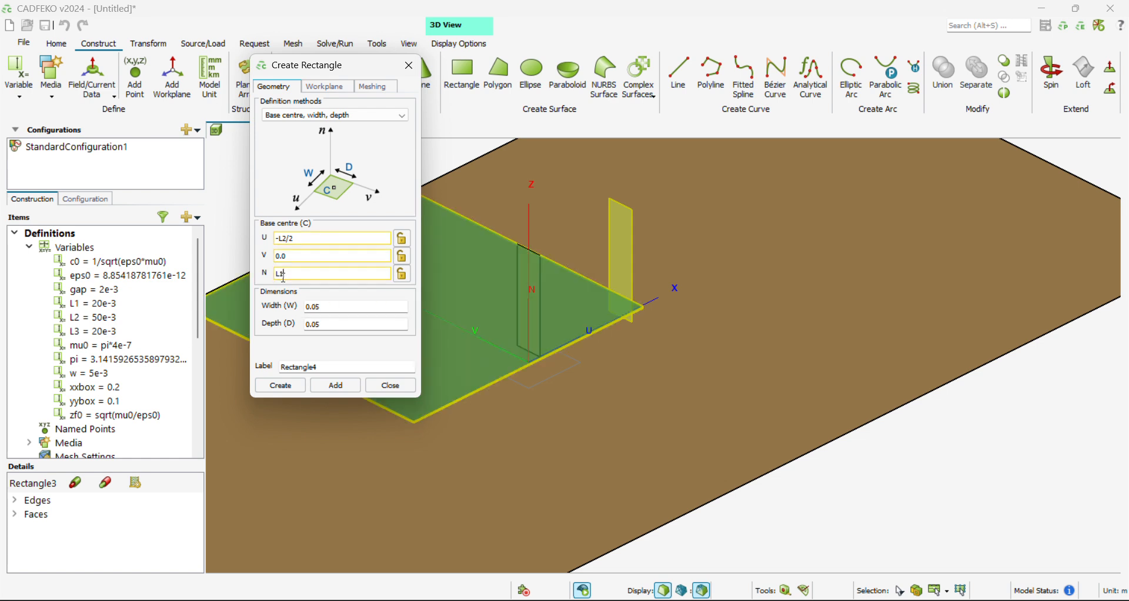
Set the fourth rectangle's width to L2 and its depth to w.
{"action": "left_click", "coordinate": [325, 308]}
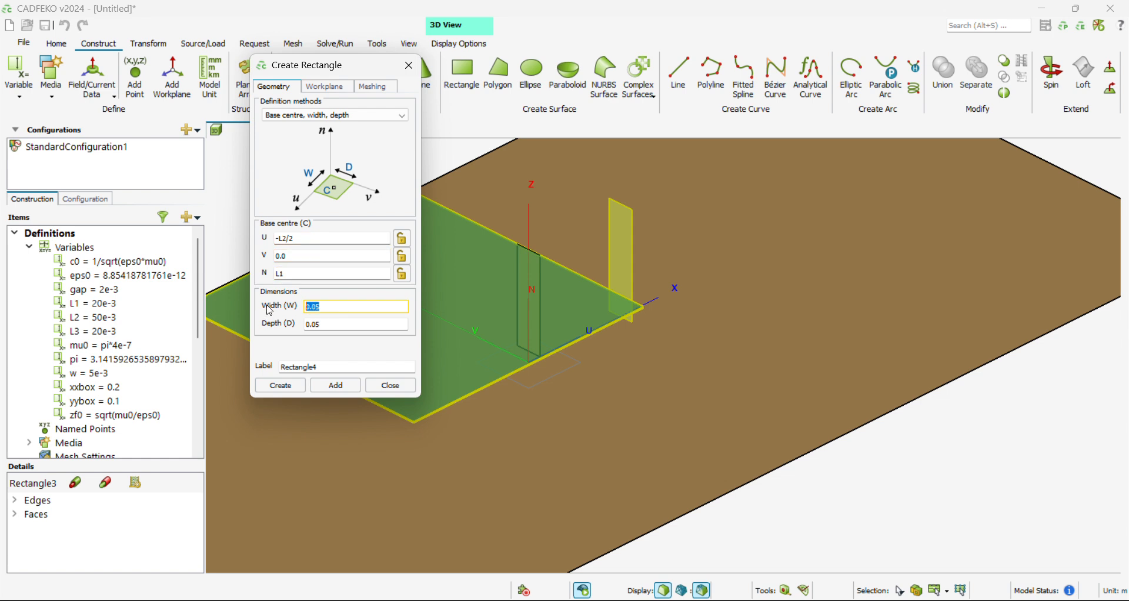
{"action": "type", "text": "L2"}
{"action": "left_click", "coordinate": [324, 326]}
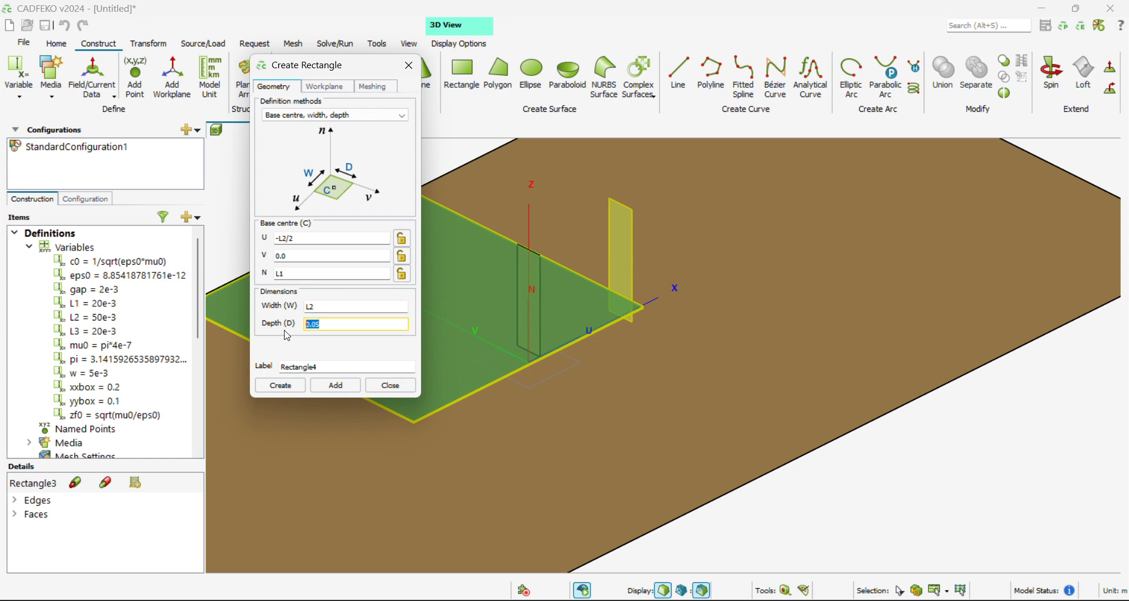
{"action": "type", "text": "w"}
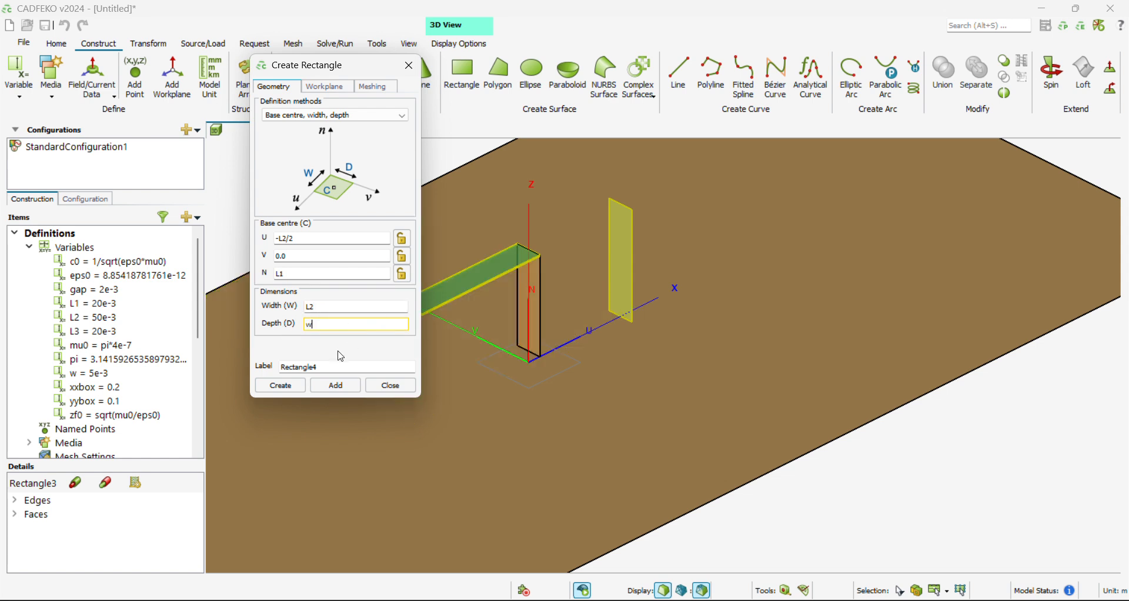
Create the fourth rectangle on a custom workplane with origin X set to L3.
{"action": "left_click", "coordinate": [325, 86]}
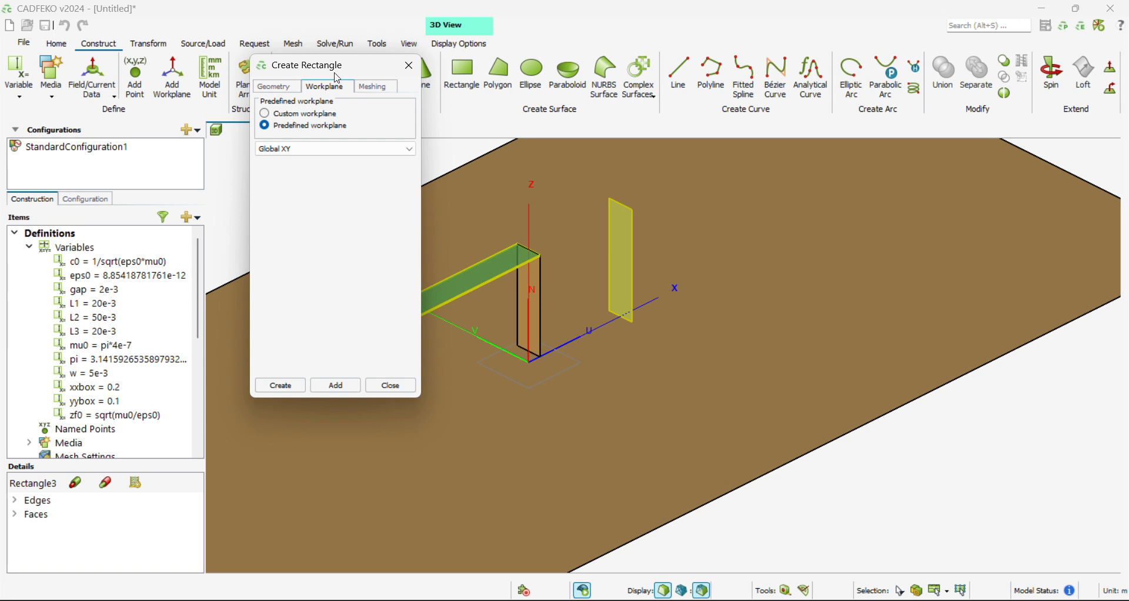
{"action": "left_click_drag", "start_coordinate": [337, 74], "coordinate": [722, 317]}
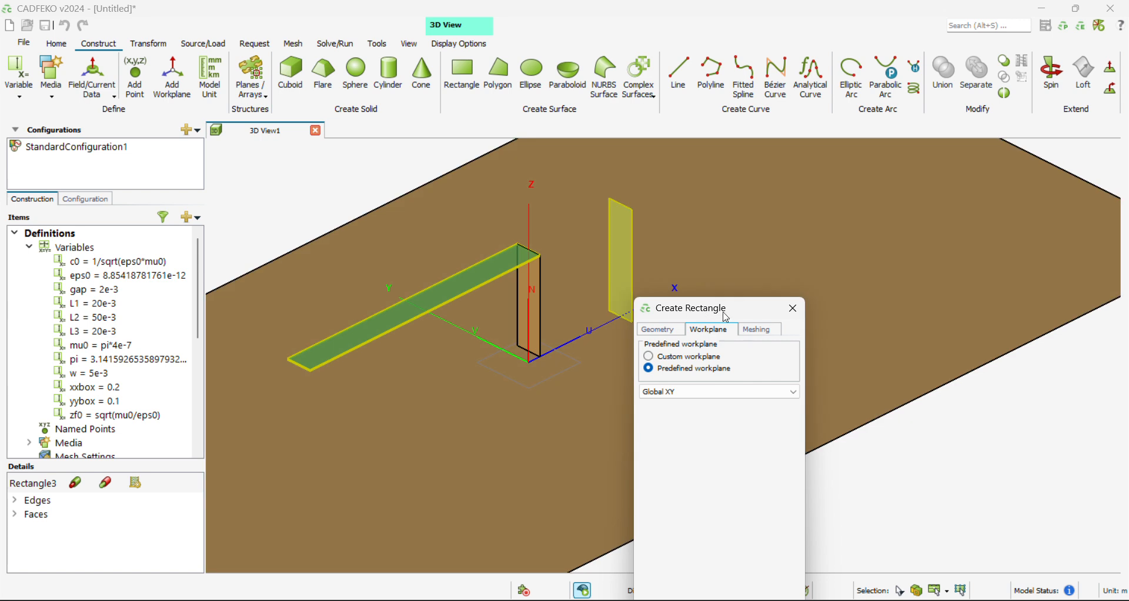
{"action": "left_click", "coordinate": [699, 355]}
{"action": "left_click_drag", "start_coordinate": [725, 319], "coordinate": [828, 215]}
{"action": "left_click", "coordinate": [784, 297]}
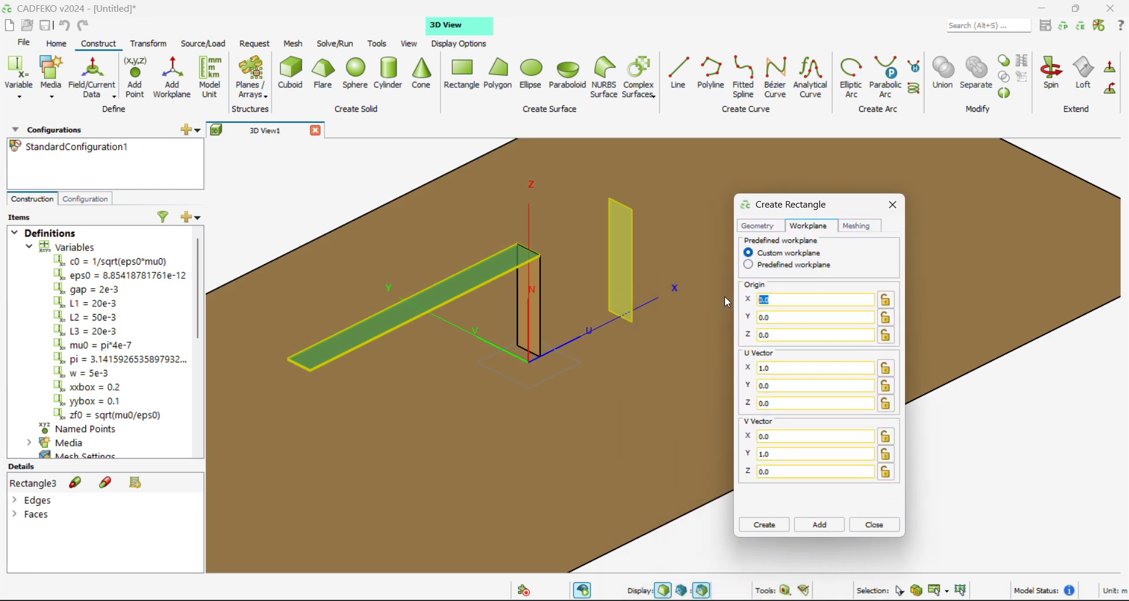
{"action": "type", "text": "L3"}
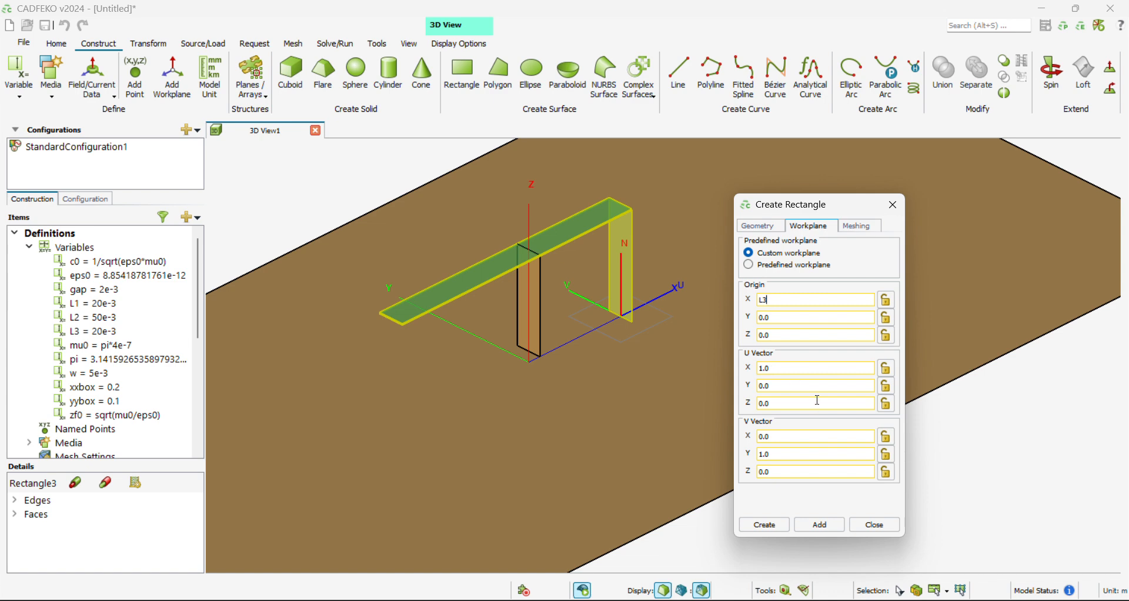
{"action": "left_click", "coordinate": [775, 525]}
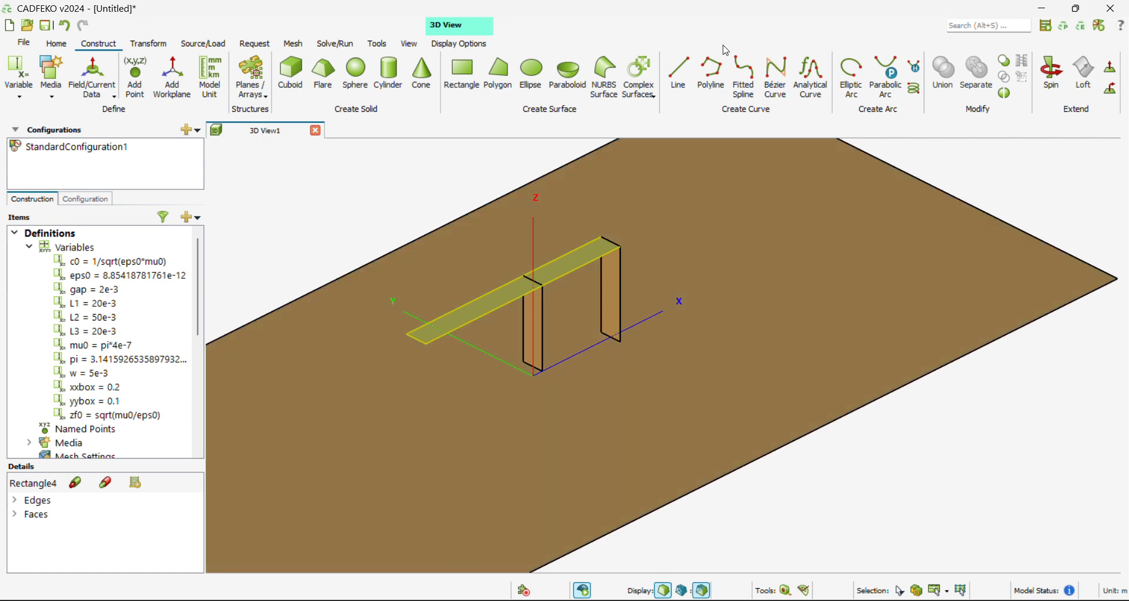
Start a line from the origin with its end point's U and V coordinates set to 0.0.
{"action": "left_click", "coordinate": [678, 73]}
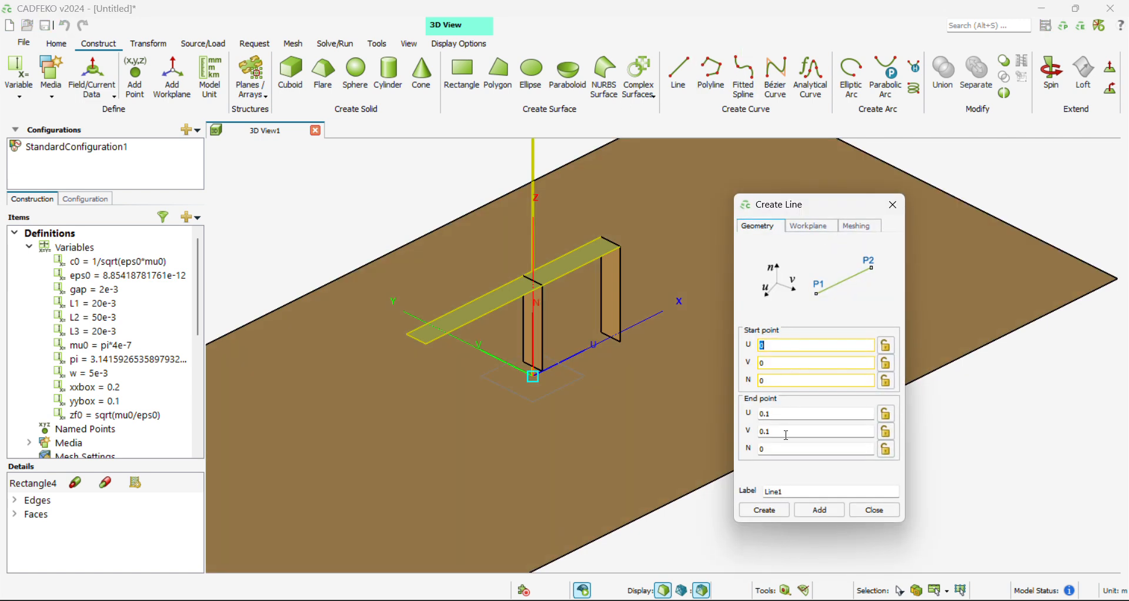
{"action": "left_click", "coordinate": [773, 413]}
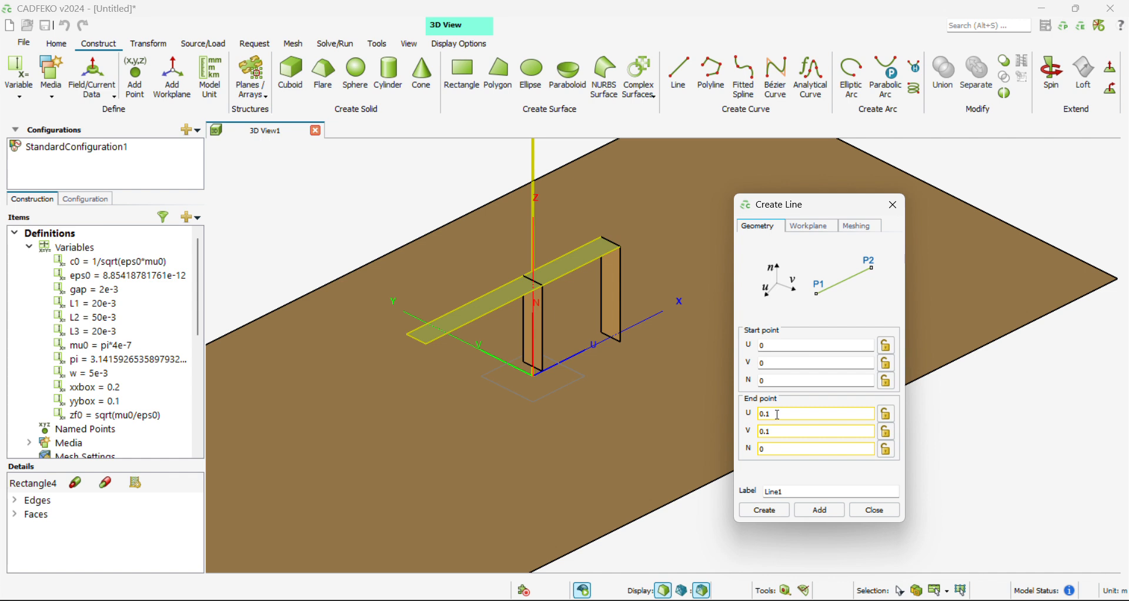
{"action": "key", "text": "BackSpace"}
{"action": "type", "text": "0"}
{"action": "left_click", "coordinate": [777, 433]}
{"action": "key", "text": "BackSpace"}
{"action": "type", "text": "0"}
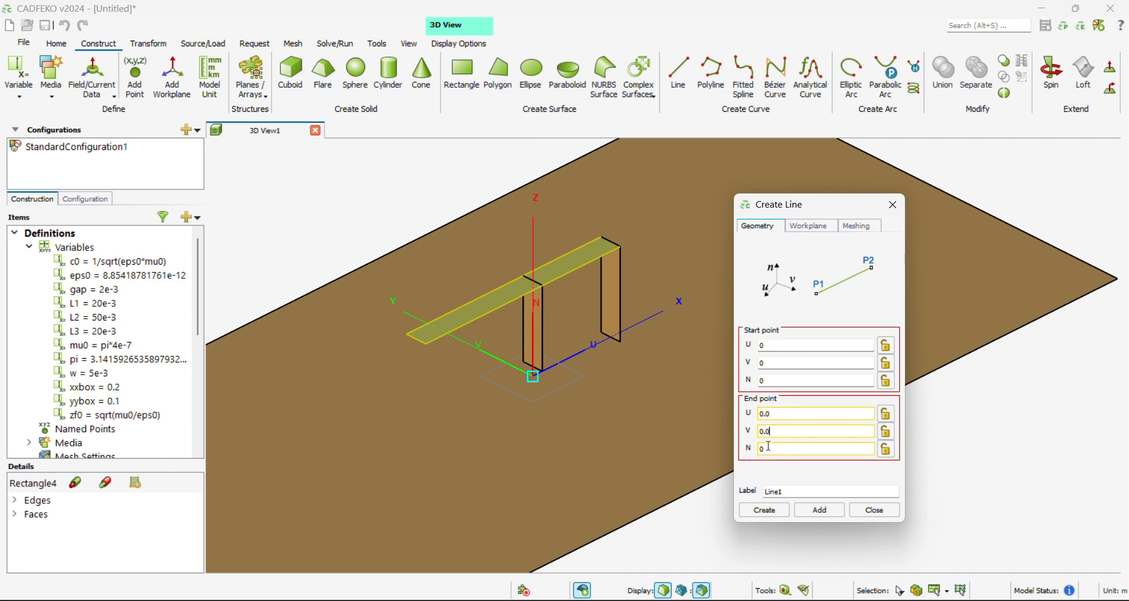
Set the line's end point N coordinate to gap and create the line.
{"action": "left_click", "coordinate": [771, 449]}
{"action": "key", "text": "BackSpace"}
{"action": "type", "text": "gap"}
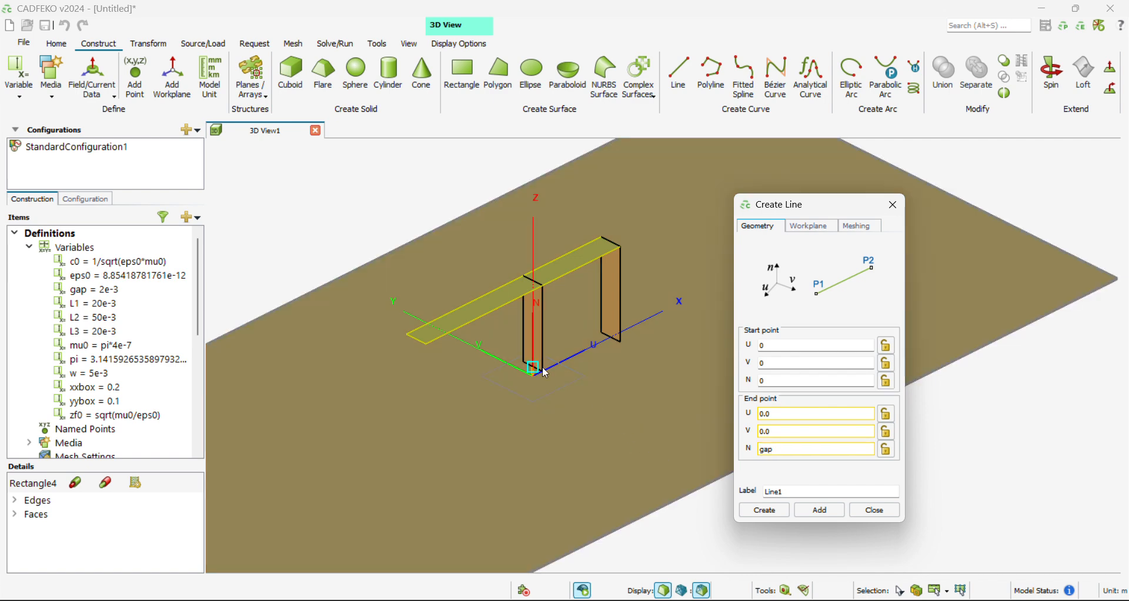
{"action": "scroll", "coordinate": [539, 371], "scroll_direction": "up", "scroll_amount": 5}
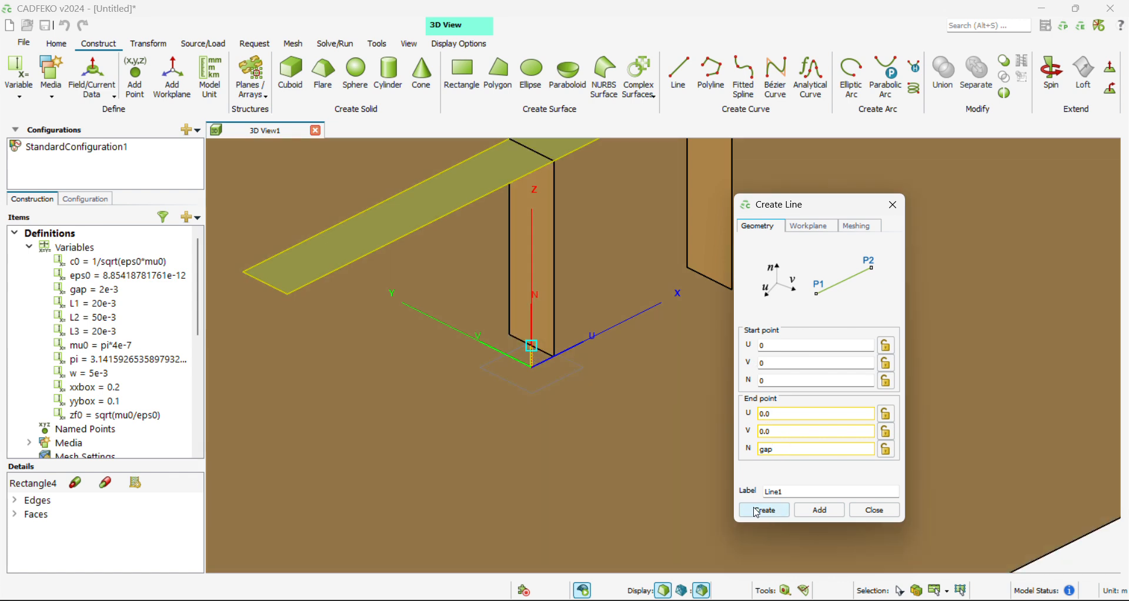
{"action": "left_click", "coordinate": [759, 509]}
Create a wire port on the new line's wire, placed on the segment at the wire's start.
{"action": "scroll", "coordinate": [686, 365], "scroll_direction": "down", "scroll_amount": 6}
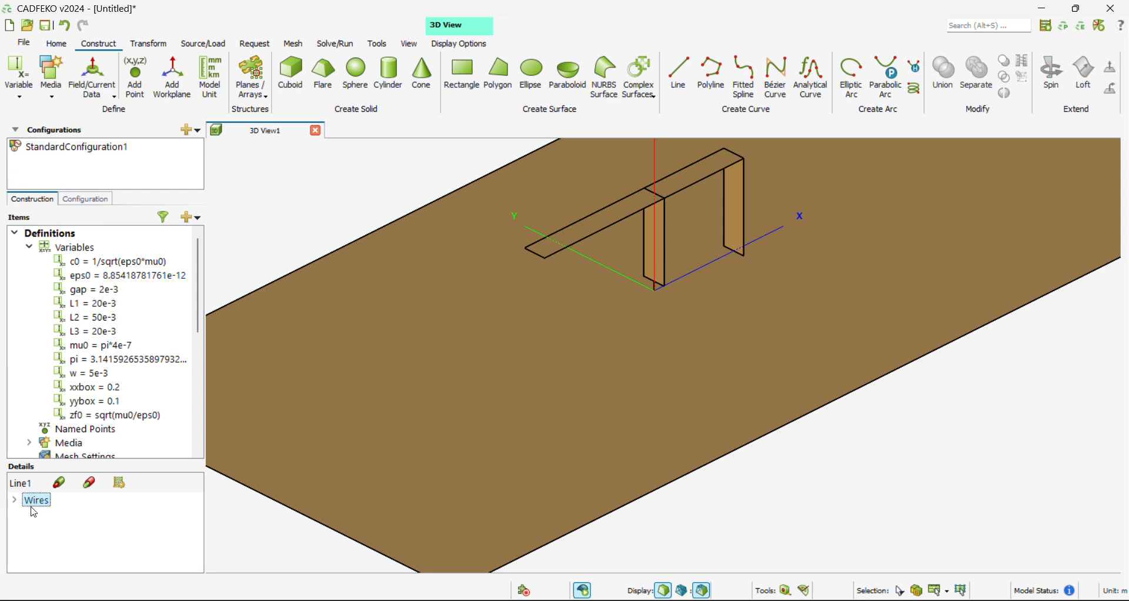
{"action": "left_click", "coordinate": [14, 500]}
{"action": "left_click", "coordinate": [59, 518]}
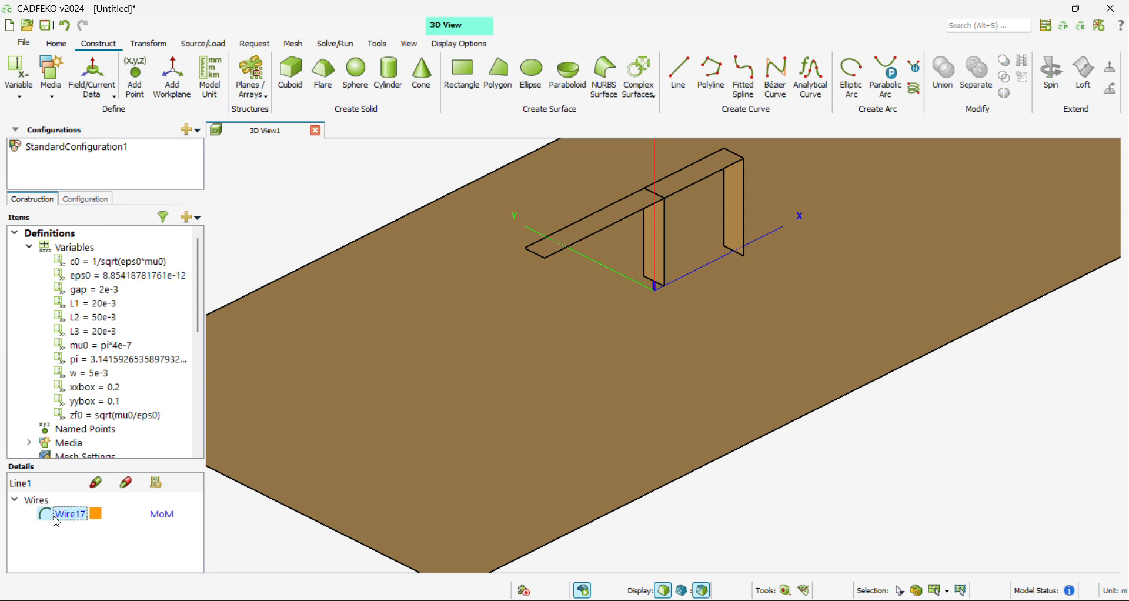
{"action": "right_click", "coordinate": [62, 519]}
{"action": "mouse_move", "coordinate": [121, 380]}
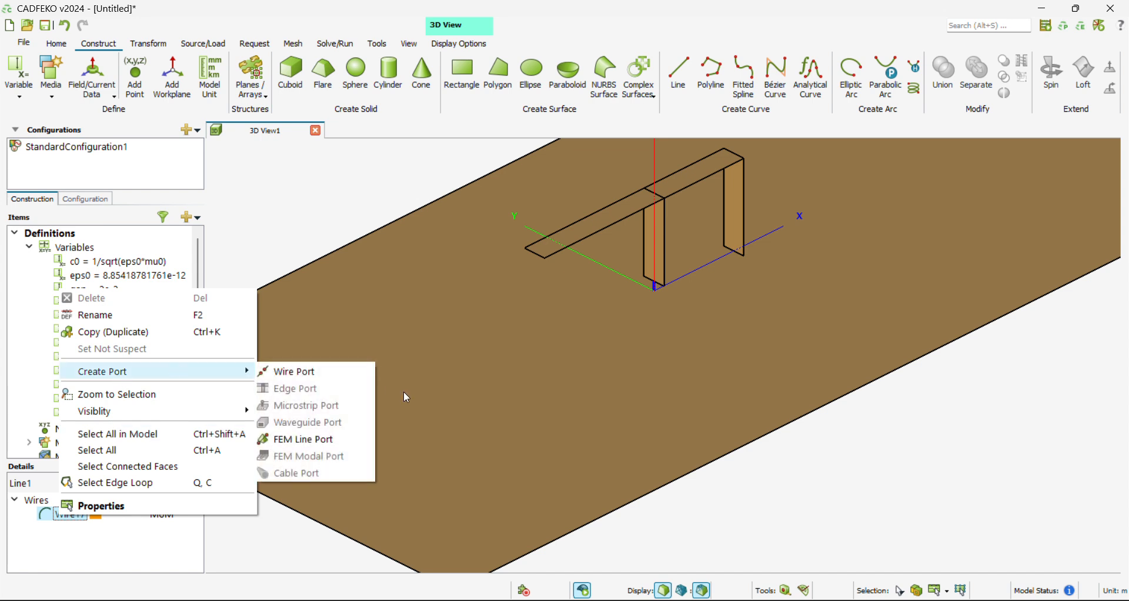
{"action": "left_click", "coordinate": [332, 371]}
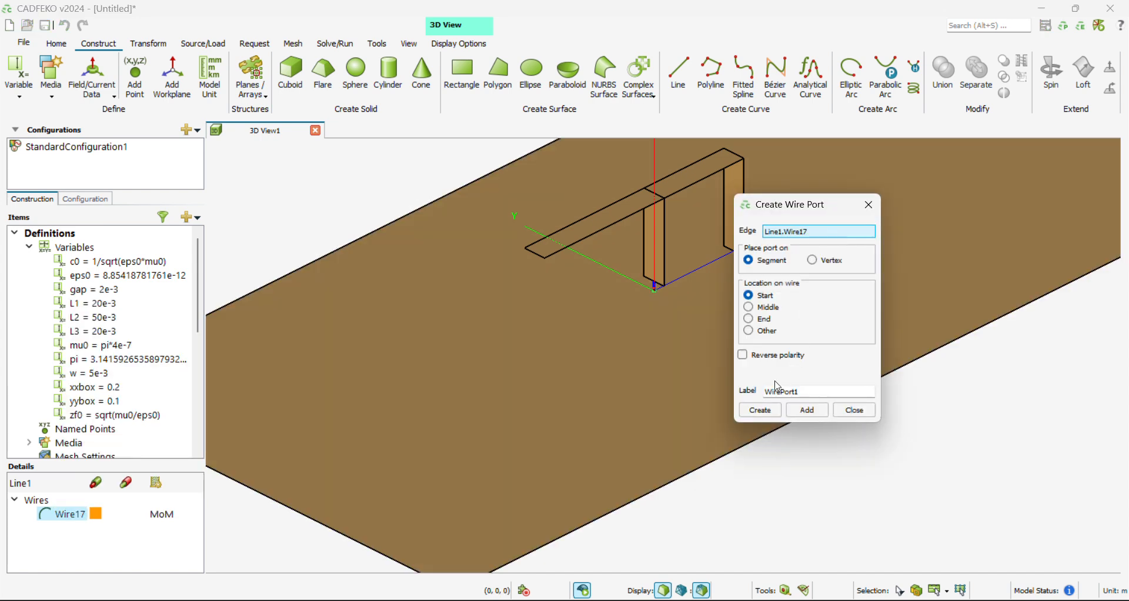
{"action": "left_click", "coordinate": [774, 410]}
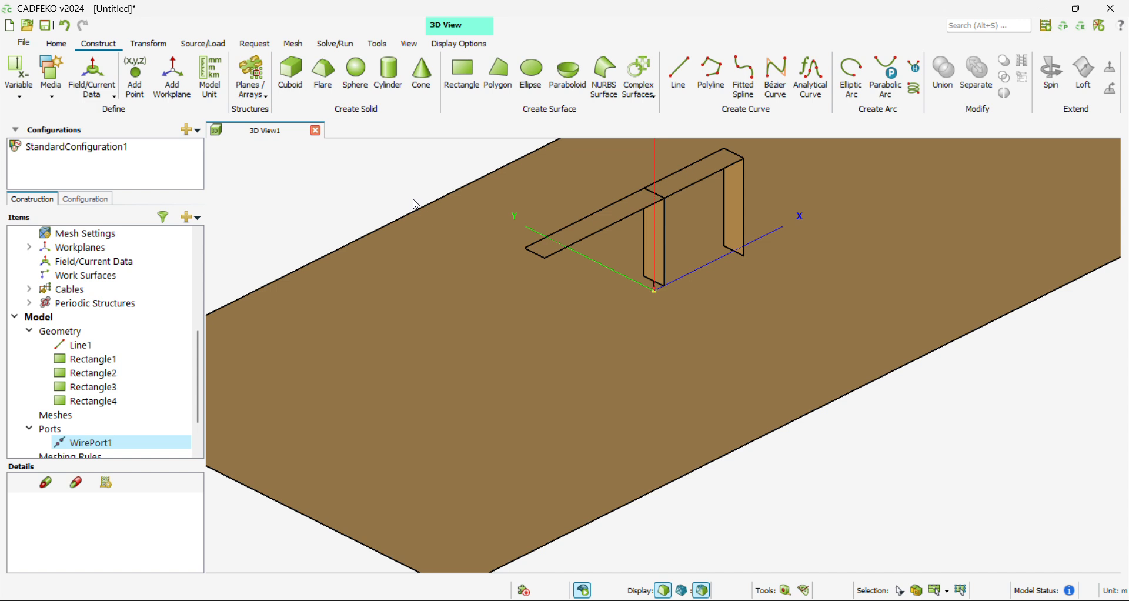
Add a voltage source to the wire port with magnitude 1.0 V, phase 0.0 degrees and reference impedance 50.0 Ohm.
{"action": "left_click", "coordinate": [202, 42]}
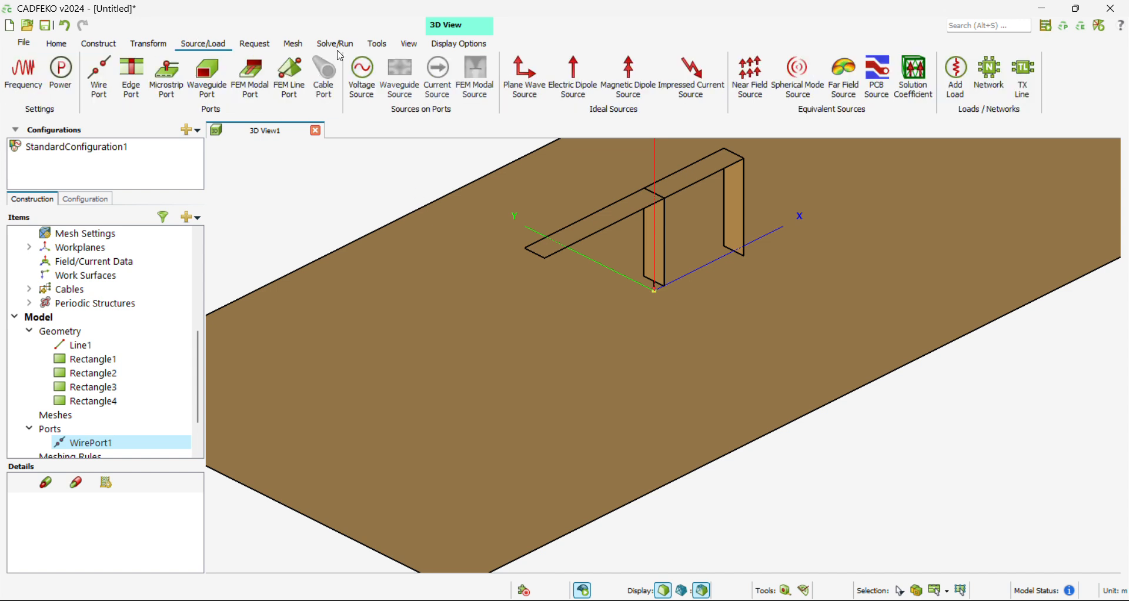
{"action": "left_click", "coordinate": [360, 74]}
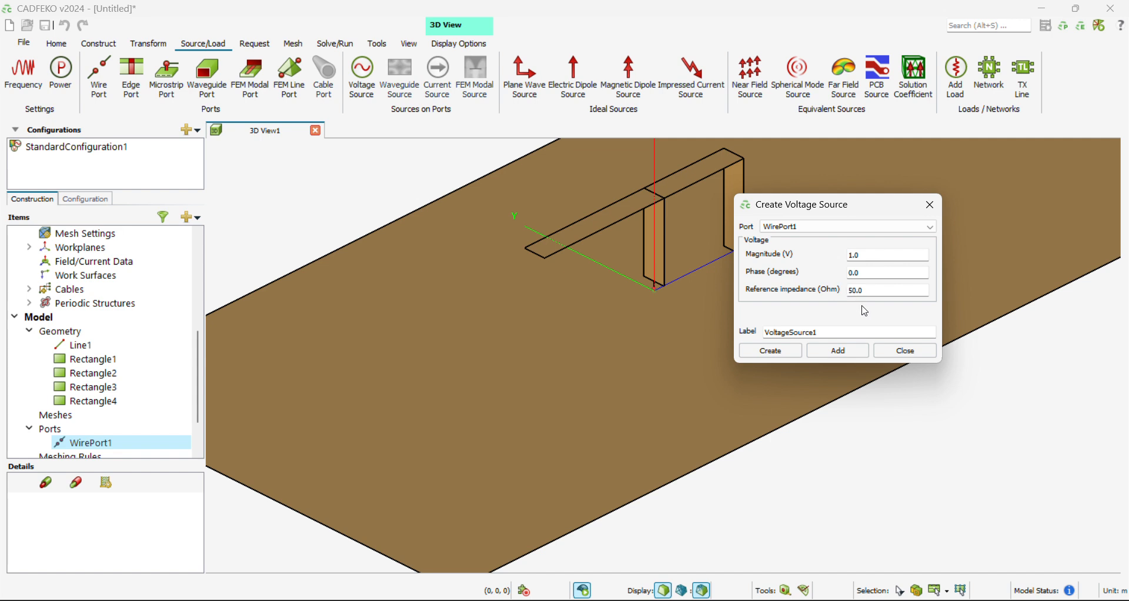
{"action": "left_click", "coordinate": [803, 352]}
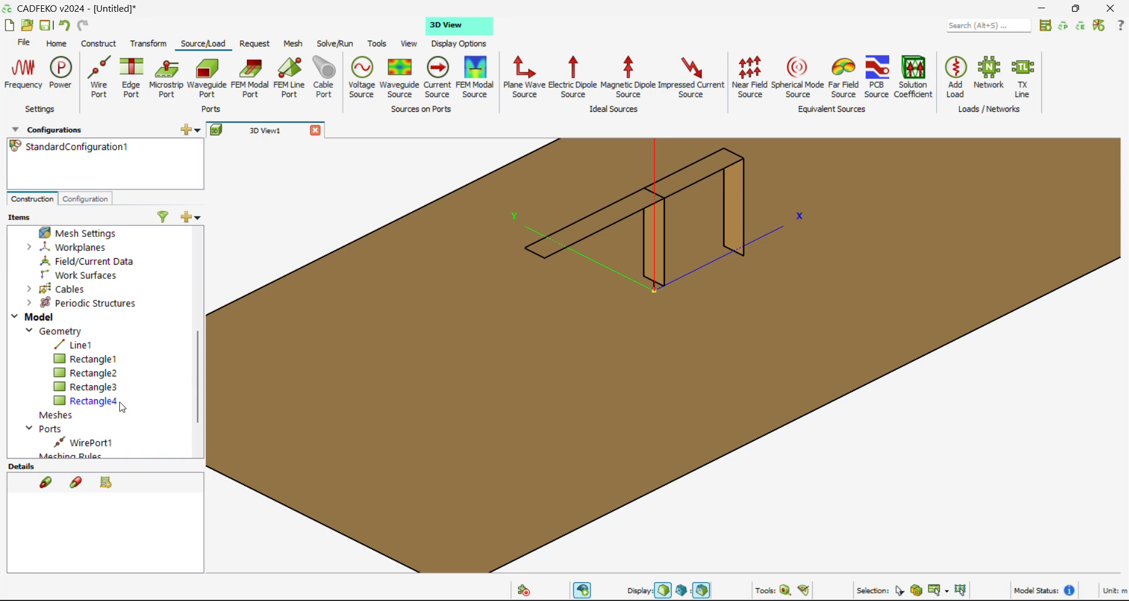
Combine the line and all four rectangles into one union.
{"action": "left_click_drag", "start_coordinate": [119, 404], "coordinate": [117, 348]}
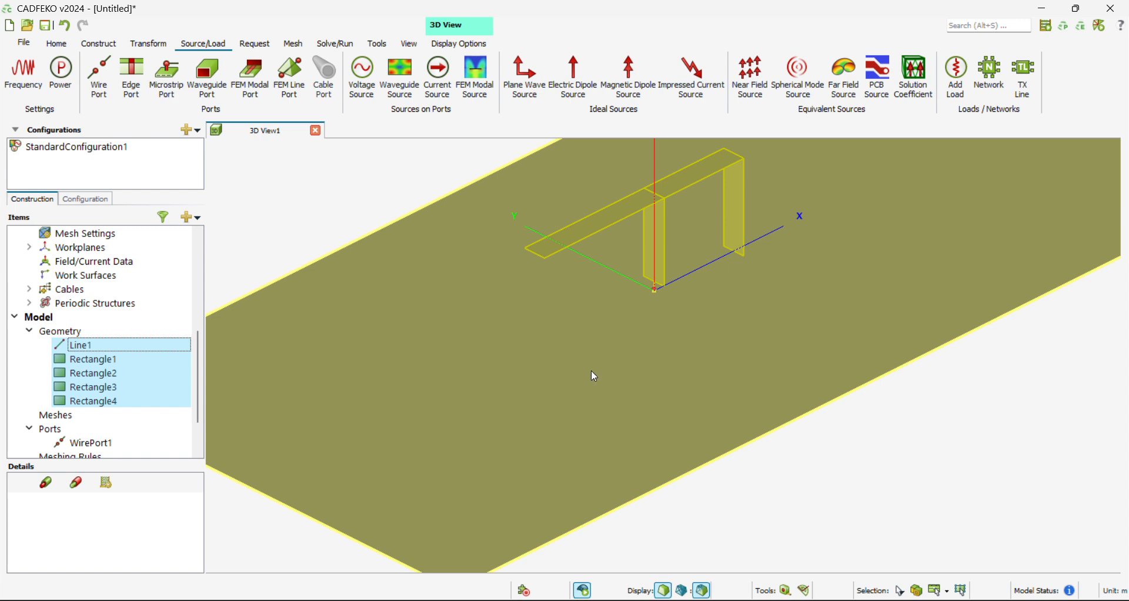
{"action": "left_click", "coordinate": [98, 44]}
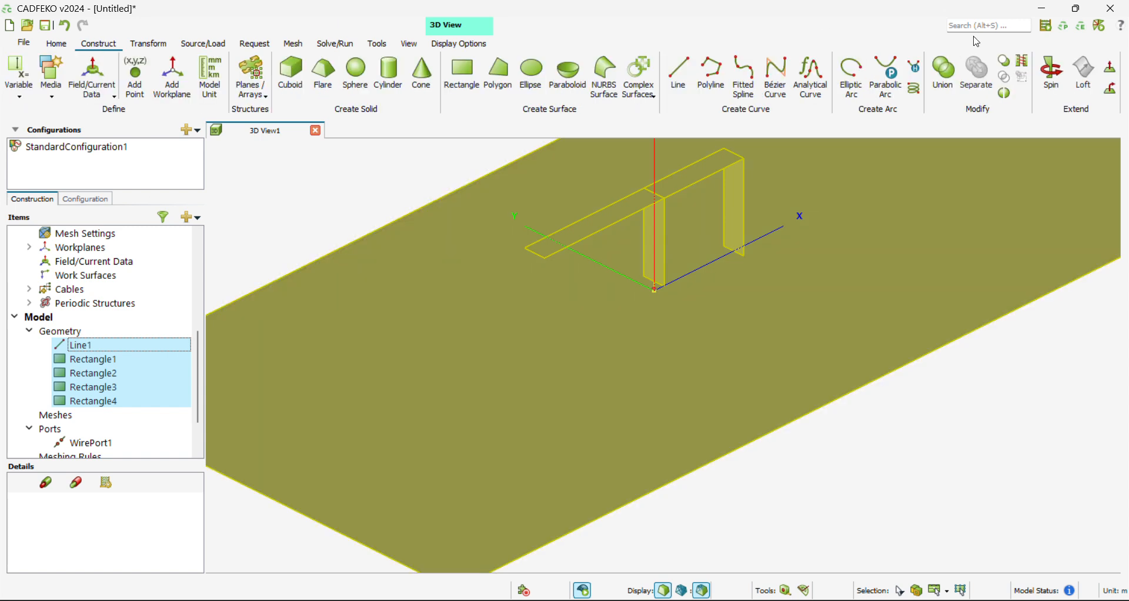
{"action": "left_click", "coordinate": [947, 77]}
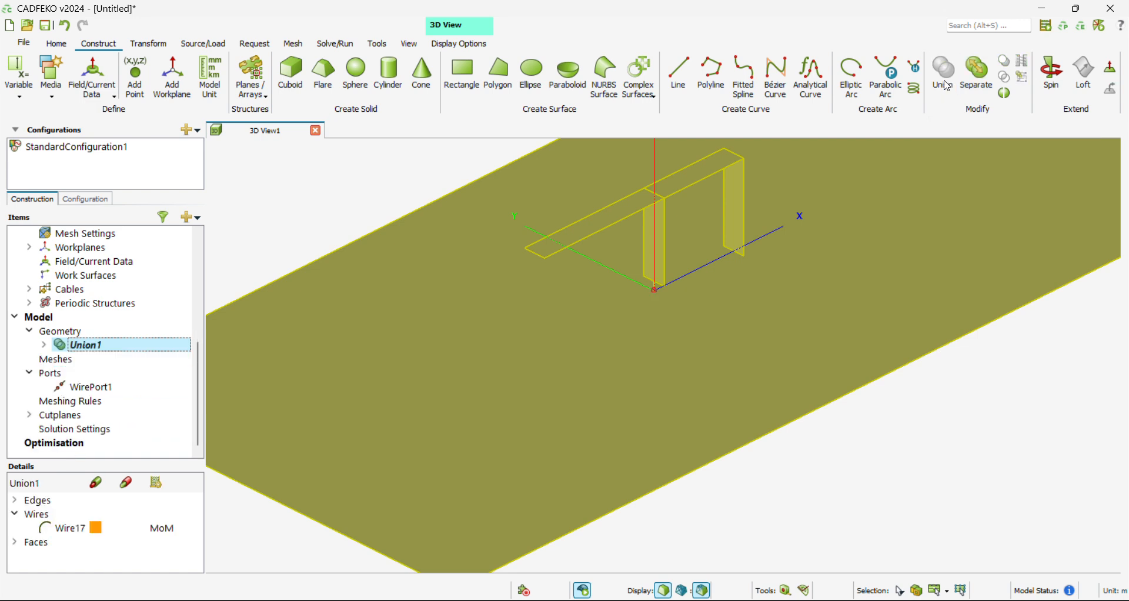
Expand the union and inspect its line and each of its four rectangles one by one.
{"action": "left_click", "coordinate": [44, 346]}
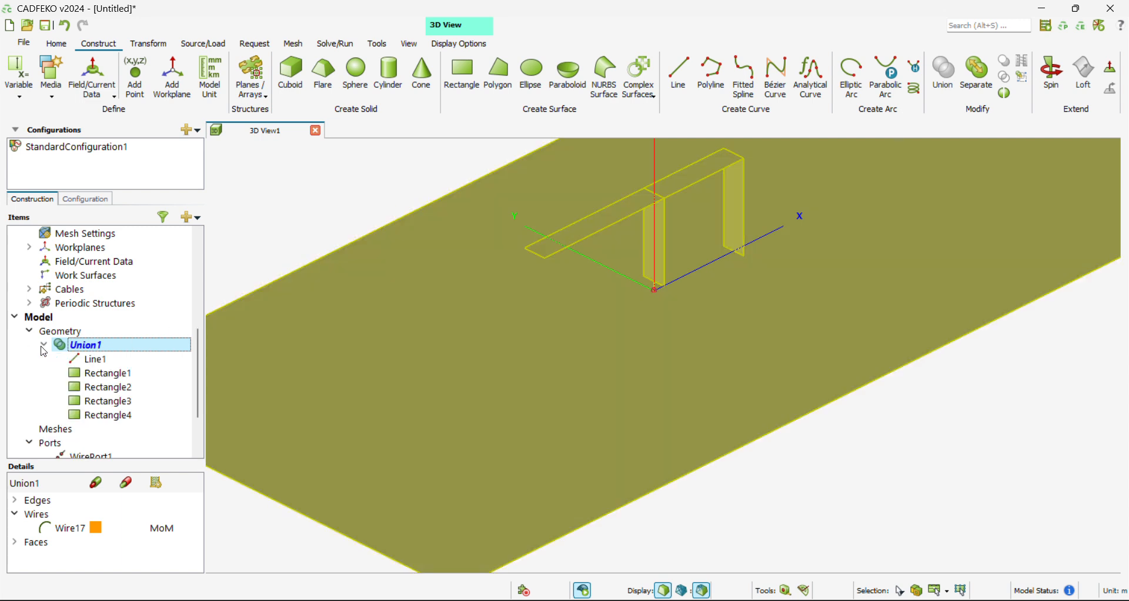
{"action": "left_click", "coordinate": [97, 359]}
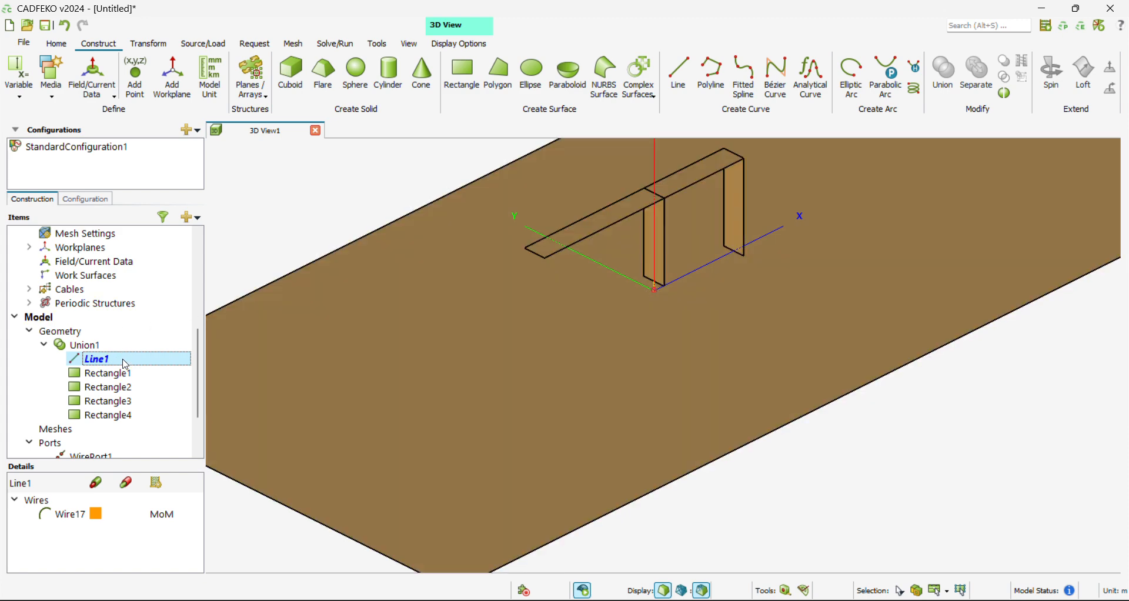
{"action": "left_click", "coordinate": [106, 373]}
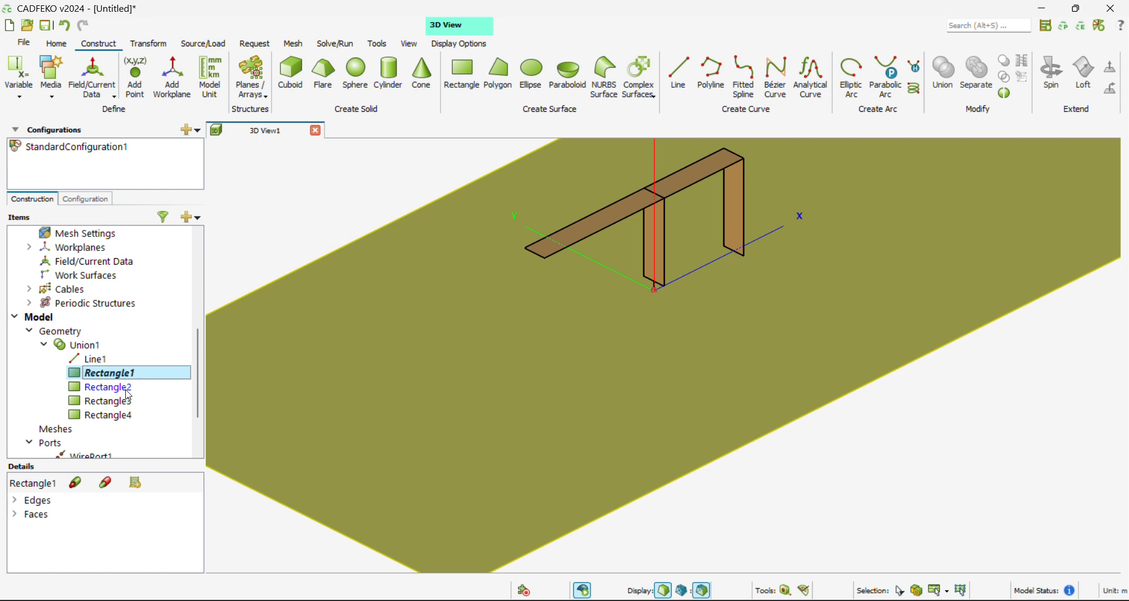
{"action": "left_click", "coordinate": [127, 388]}
{"action": "left_click", "coordinate": [127, 401]}
{"action": "left_click", "coordinate": [128, 414]}
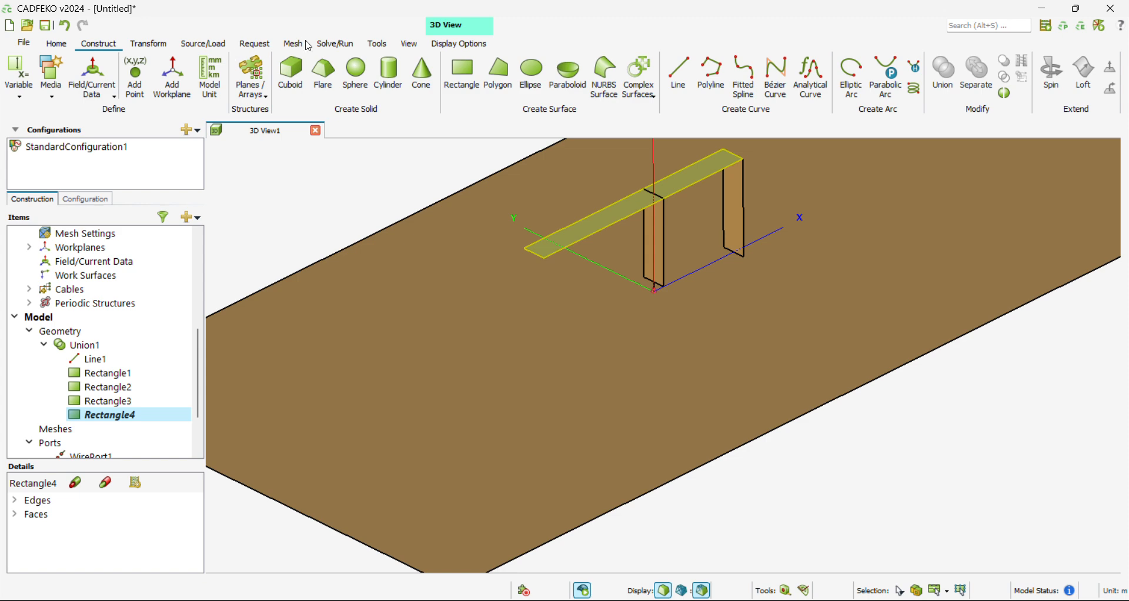
Set the solution frequency to linearly spaced discrete points from 1e9 to 2e9 Hz with 51 frequencies.
{"action": "left_click", "coordinate": [352, 45]}
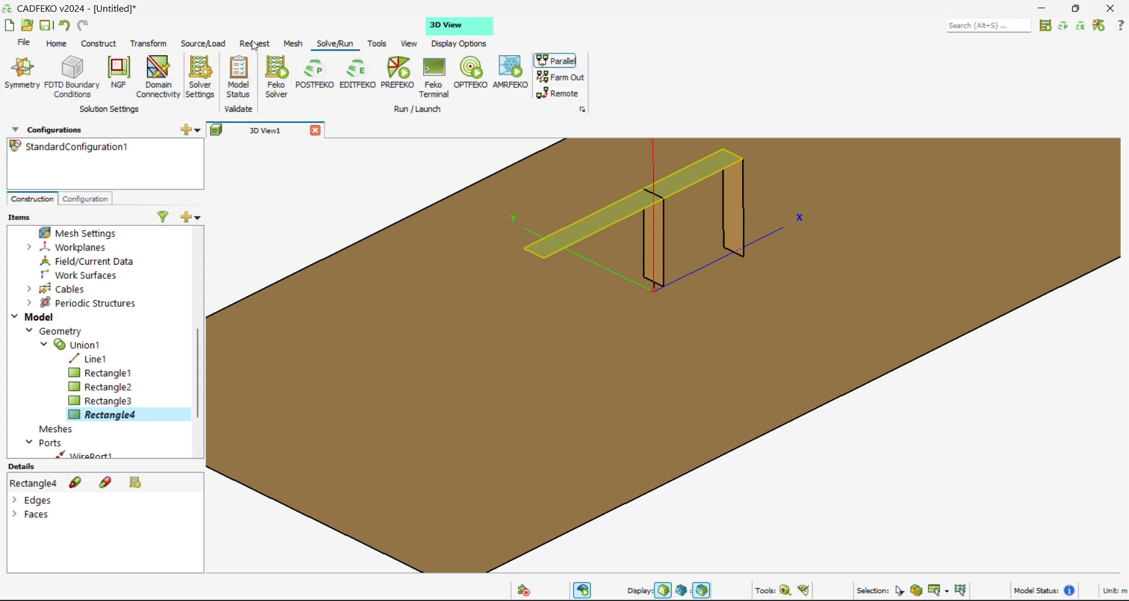
{"action": "left_click", "coordinate": [205, 42]}
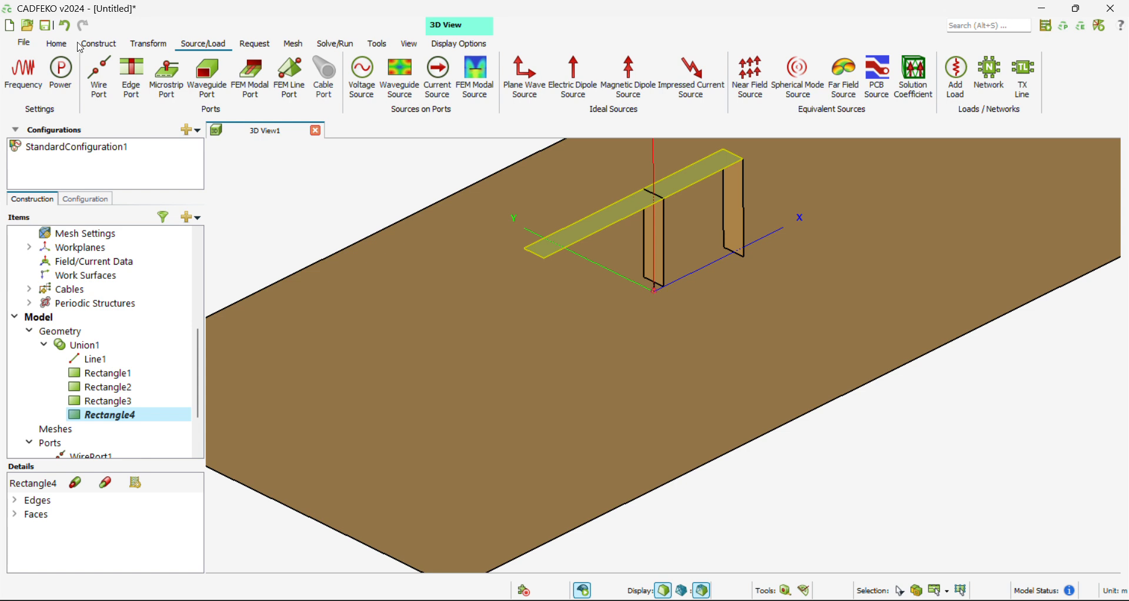
{"action": "left_click", "coordinate": [24, 69]}
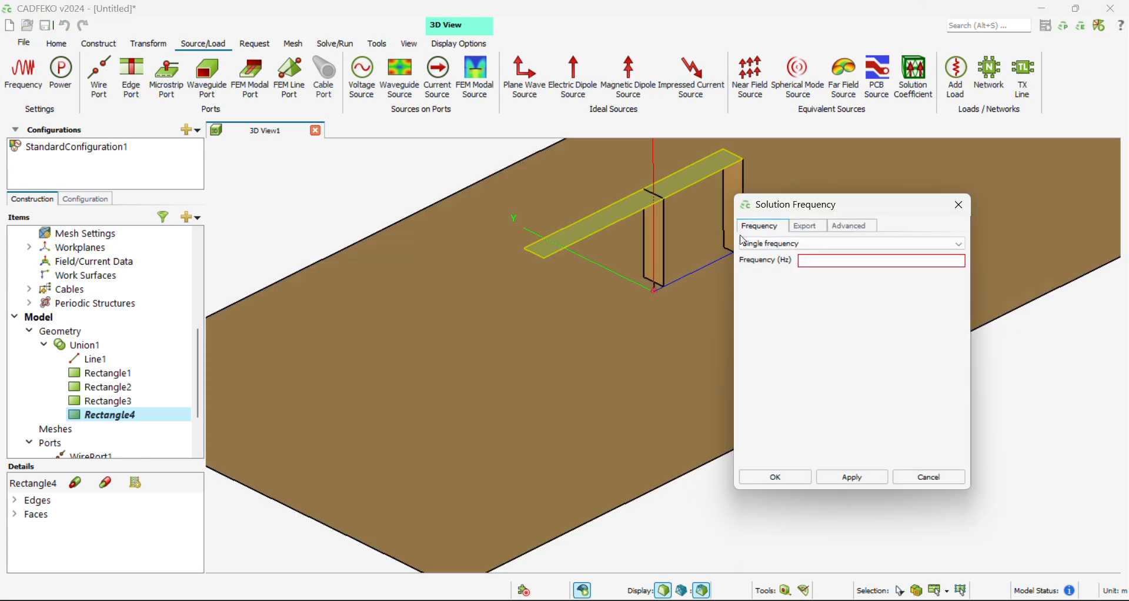
{"action": "left_click", "coordinate": [743, 244]}
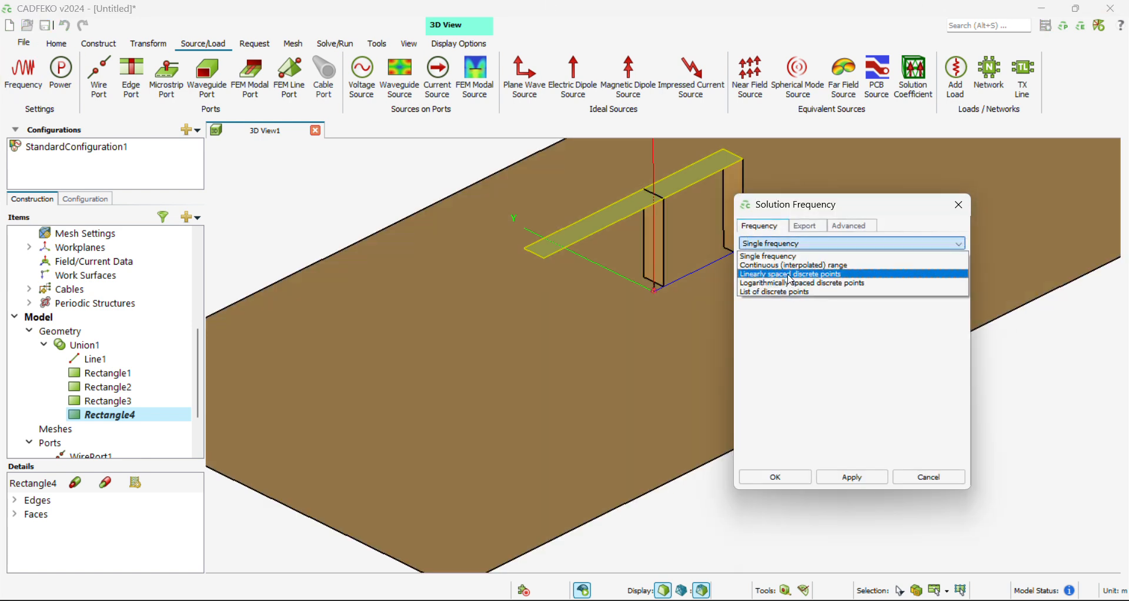
{"action": "left_click", "coordinate": [791, 275]}
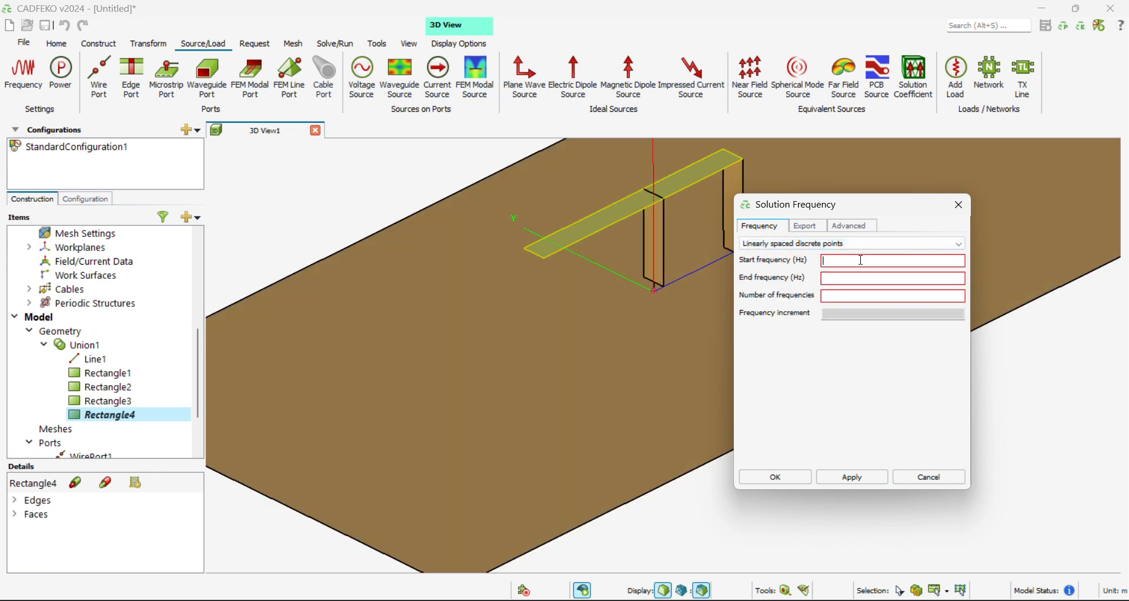
{"action": "type", "text": "1e9"}
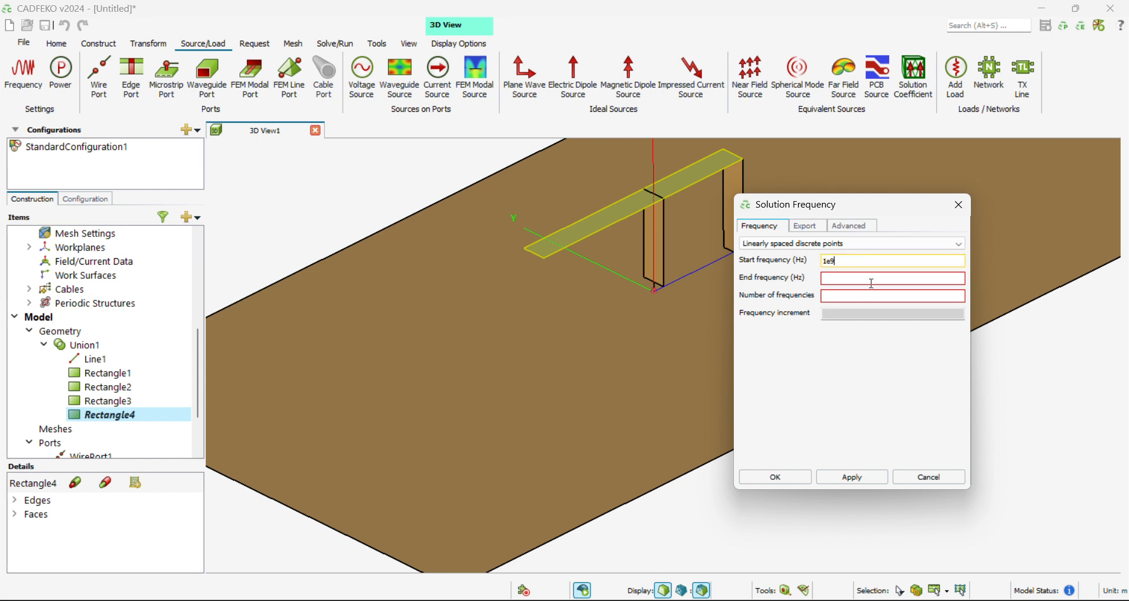
{"action": "left_click", "coordinate": [872, 284]}
{"action": "type", "text": "2e9"}
{"action": "left_click", "coordinate": [850, 298]}
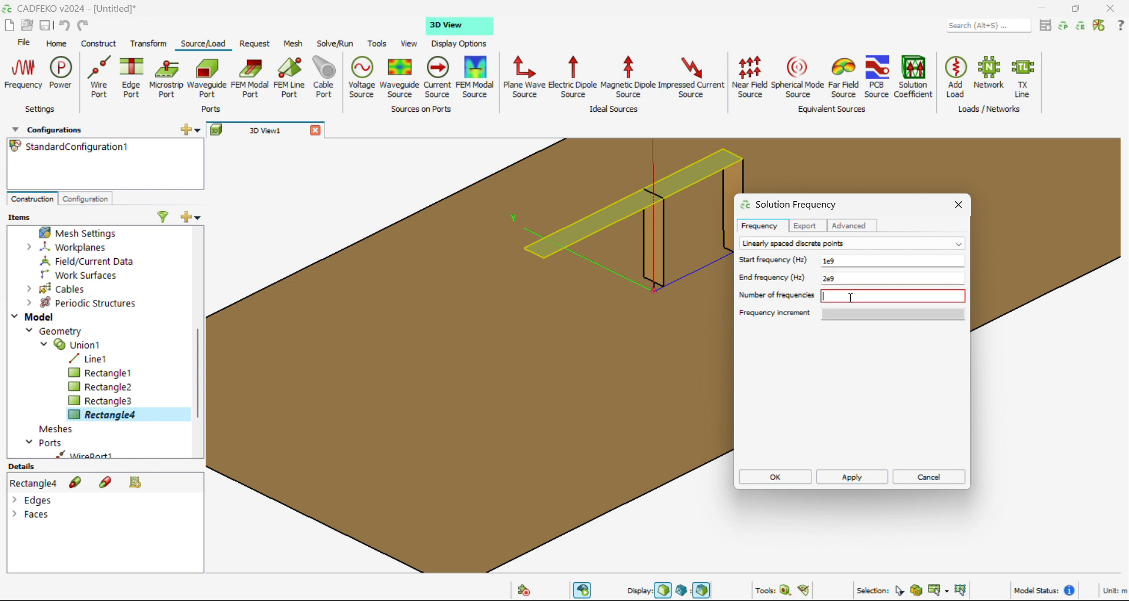
{"action": "type", "text": "51"}
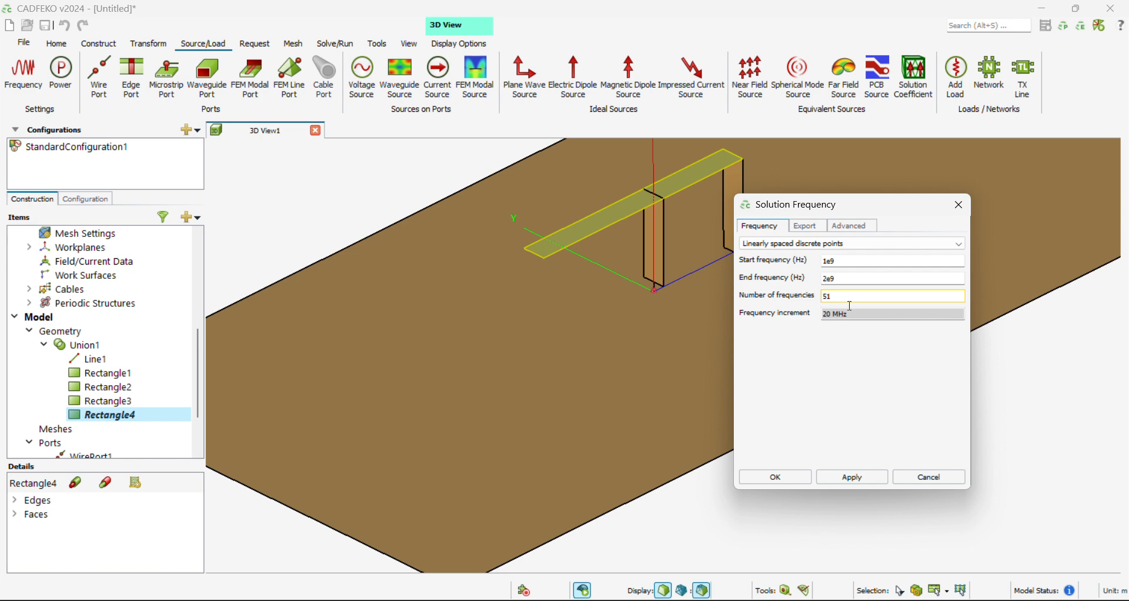
{"action": "left_click", "coordinate": [801, 478]}
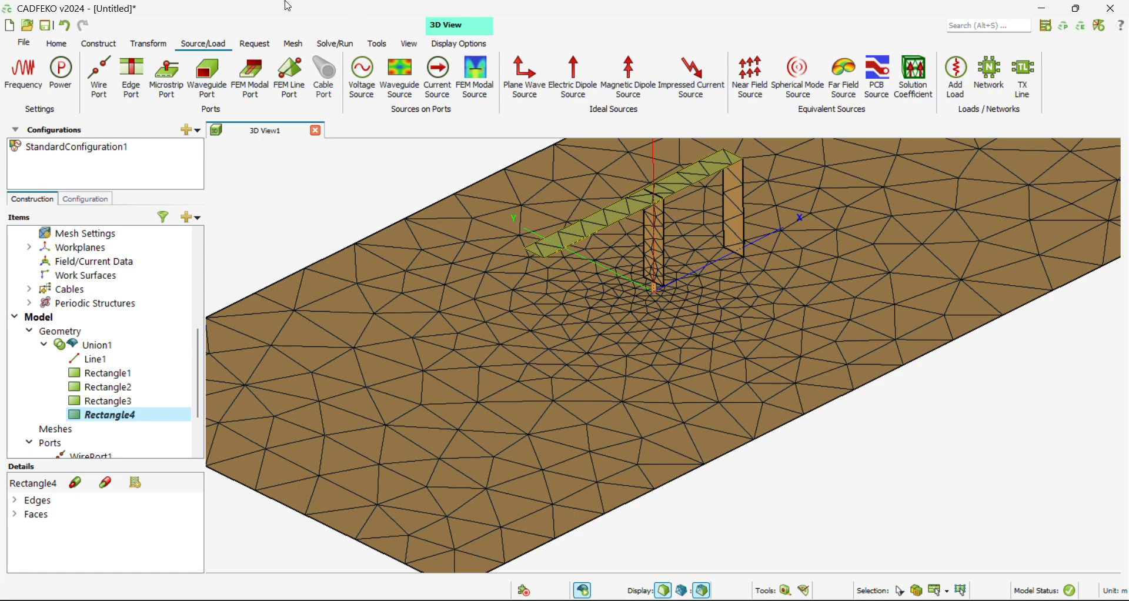
Create a request for all currents with export to the *.out file.
{"action": "left_click", "coordinate": [294, 44]}
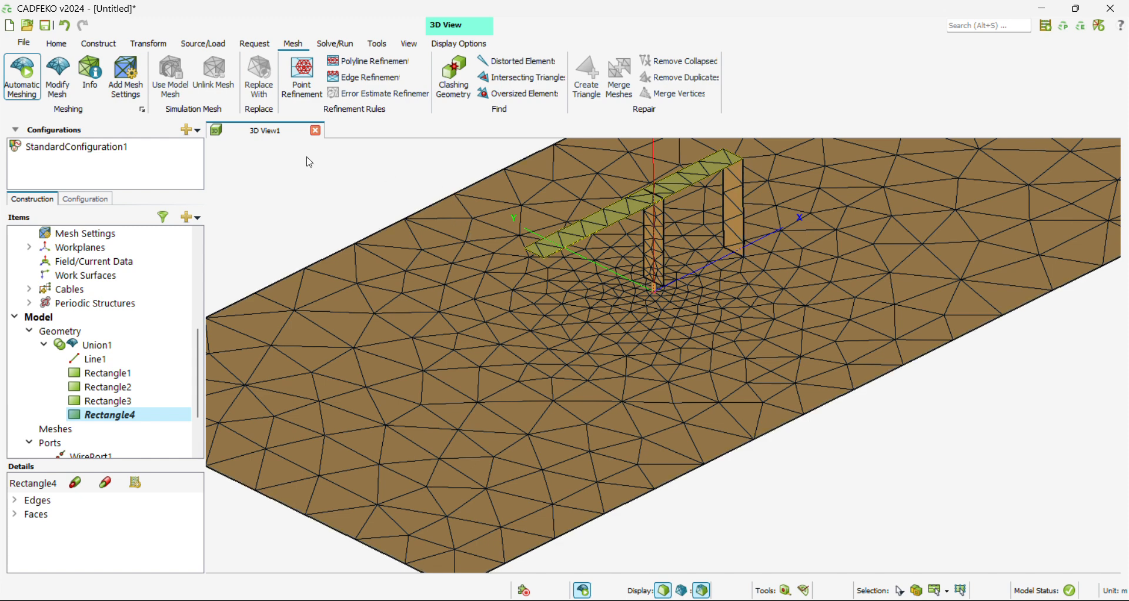
{"action": "left_click", "coordinate": [254, 44]}
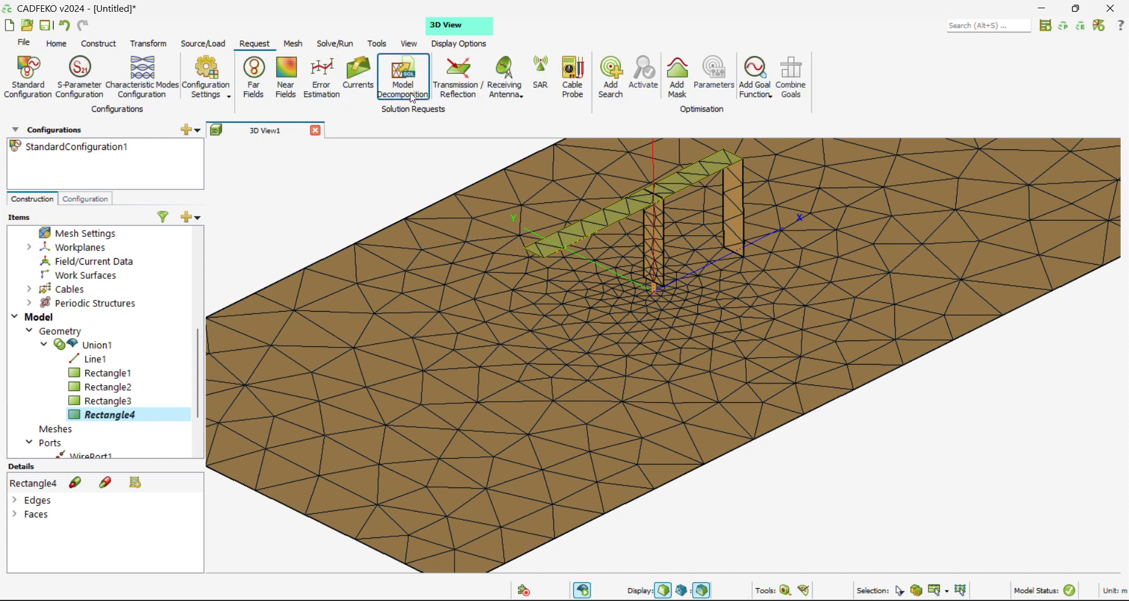
{"action": "left_click", "coordinate": [360, 77]}
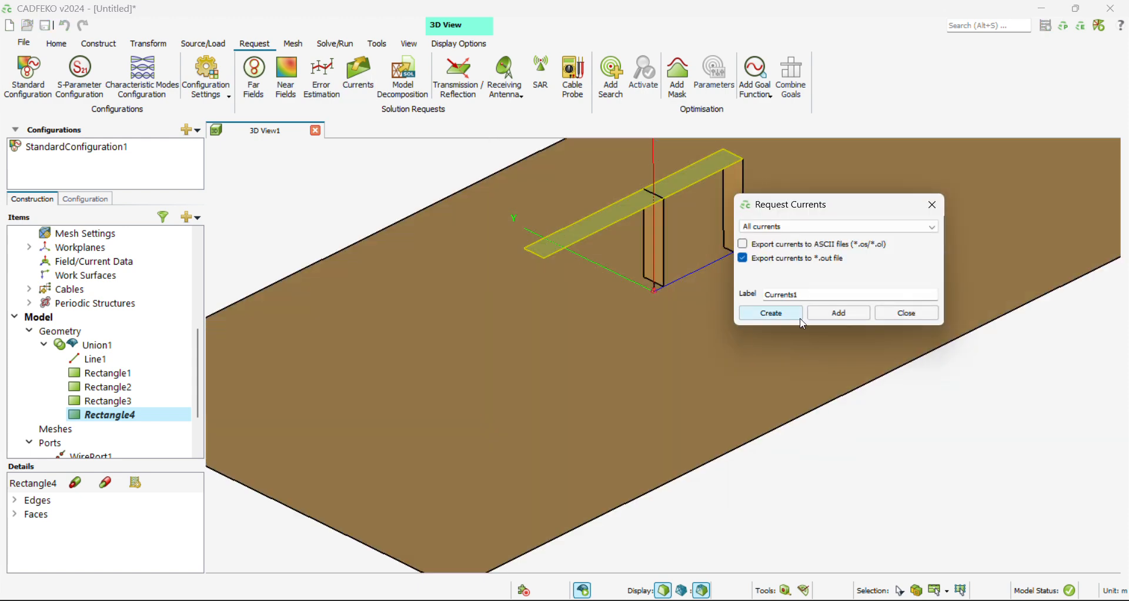
{"action": "left_click", "coordinate": [770, 313]}
Create a spherical far-field request covering the full 3D pattern with 5.0 degree increments.
{"action": "left_click", "coordinate": [254, 76]}
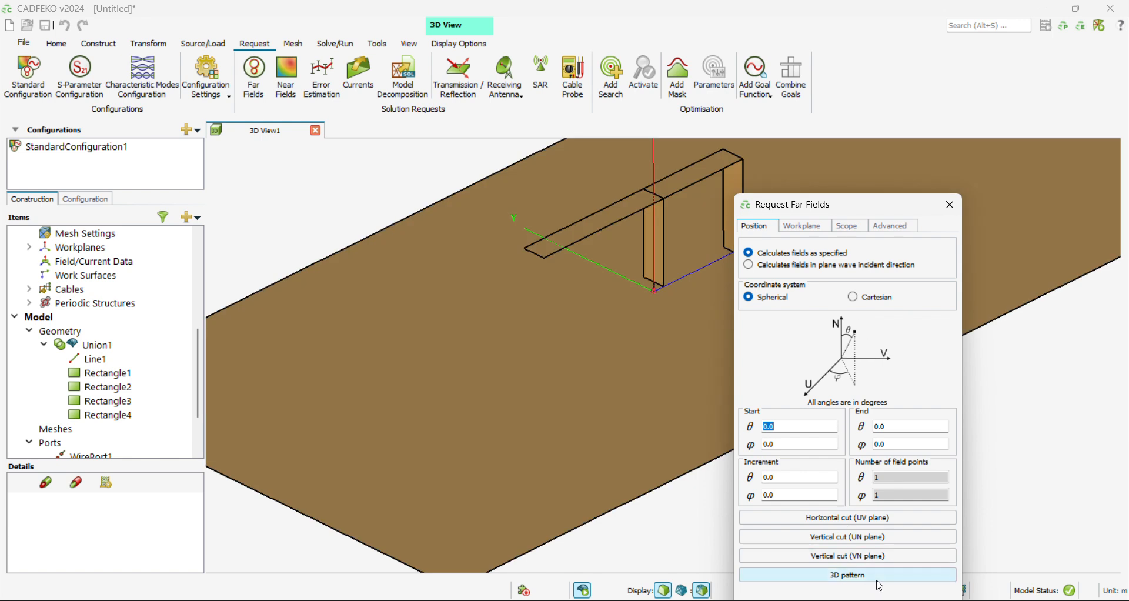
{"action": "left_click", "coordinate": [880, 582]}
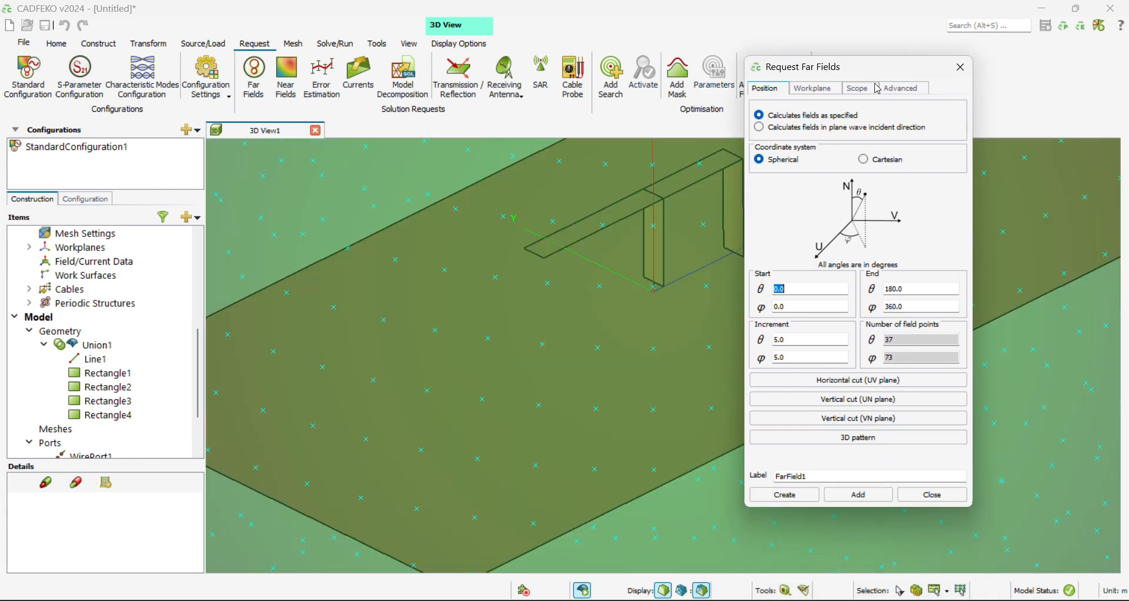
{"action": "left_click", "coordinate": [783, 494]}
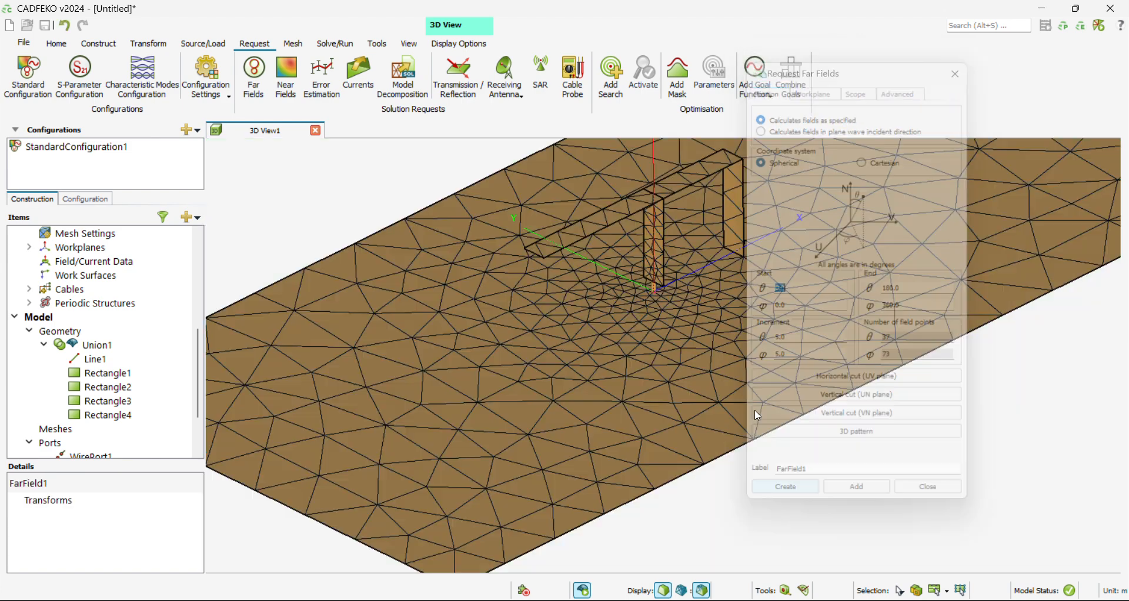
Review the configuration's frequency, source and requests, and examine the far-field sphere around the antenna.
{"action": "left_click", "coordinate": [74, 200]}
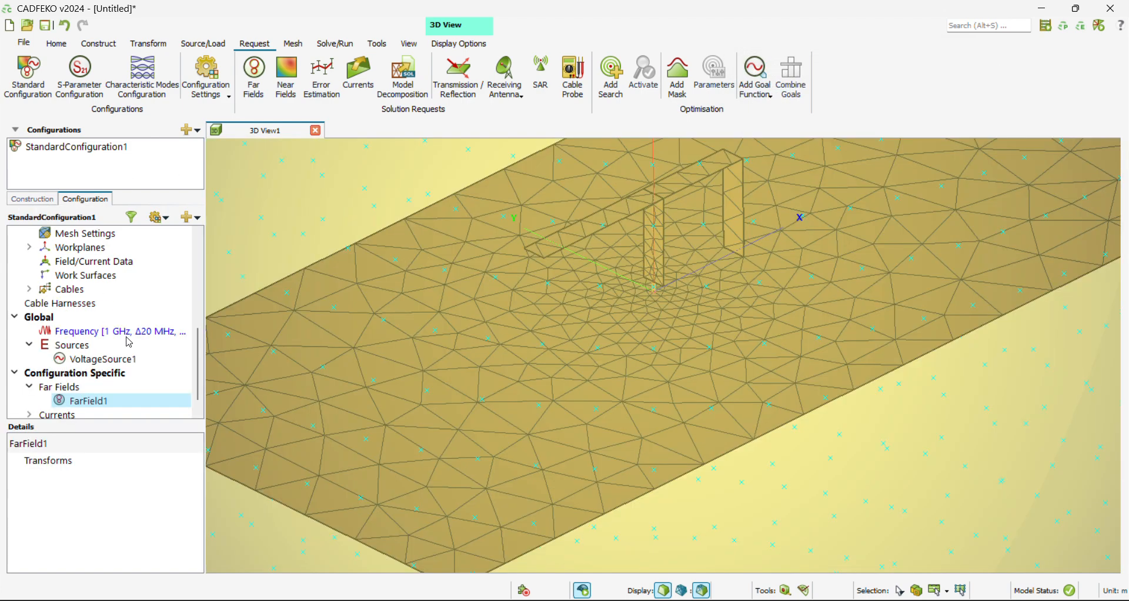
{"action": "scroll", "coordinate": [811, 264], "scroll_direction": "down", "scroll_amount": 5}
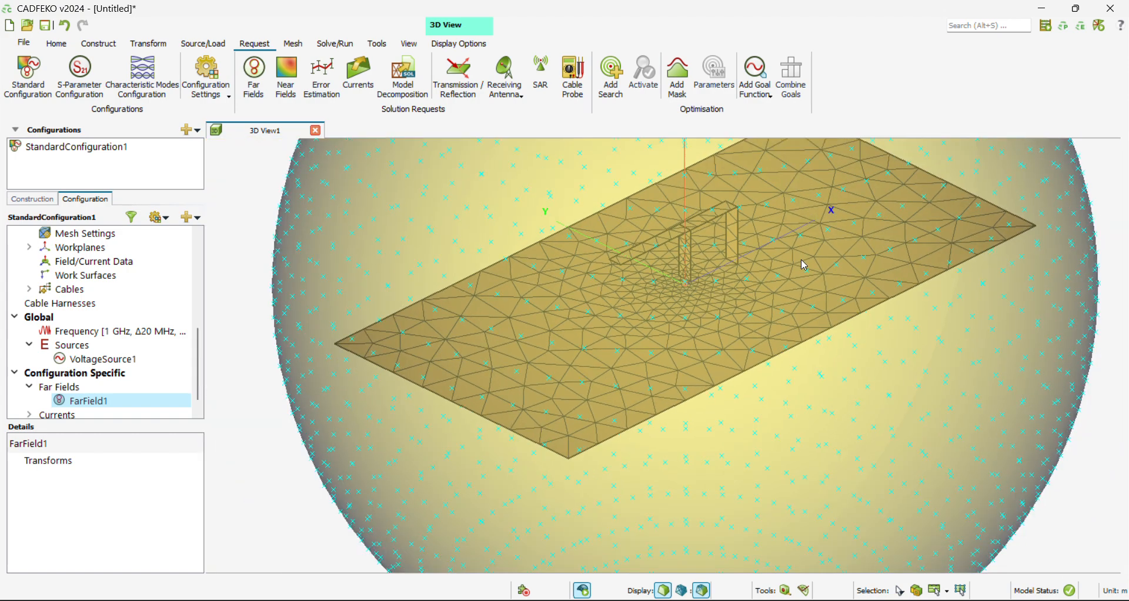
{"action": "scroll", "coordinate": [825, 248], "scroll_direction": "down", "scroll_amount": 2}
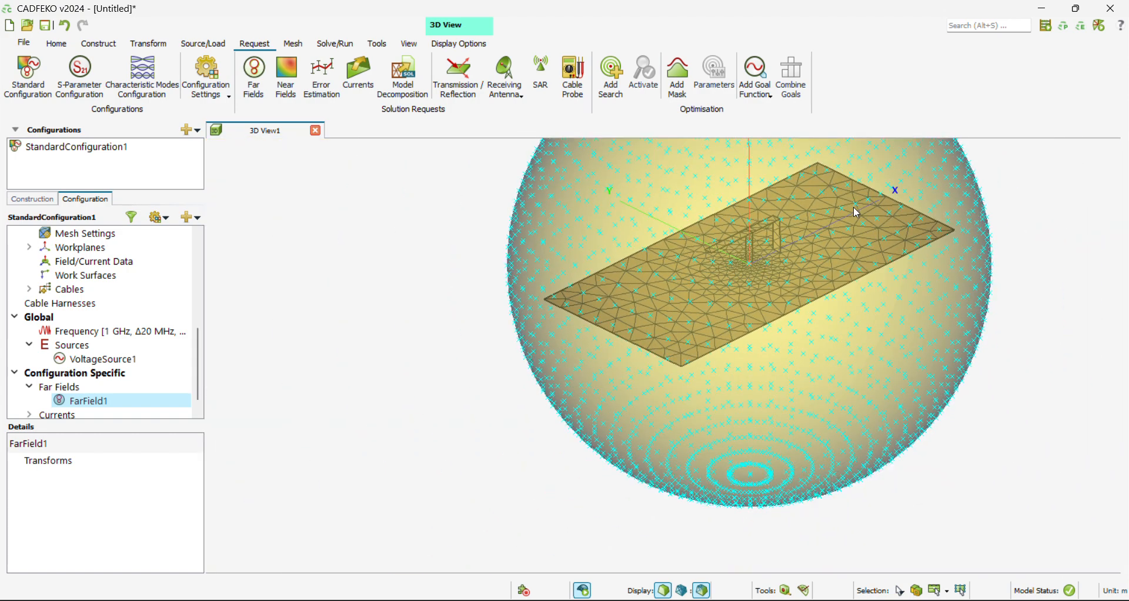
{"action": "middle_click_drag", "start_coordinate": [859, 211], "coordinate": [710, 325]}
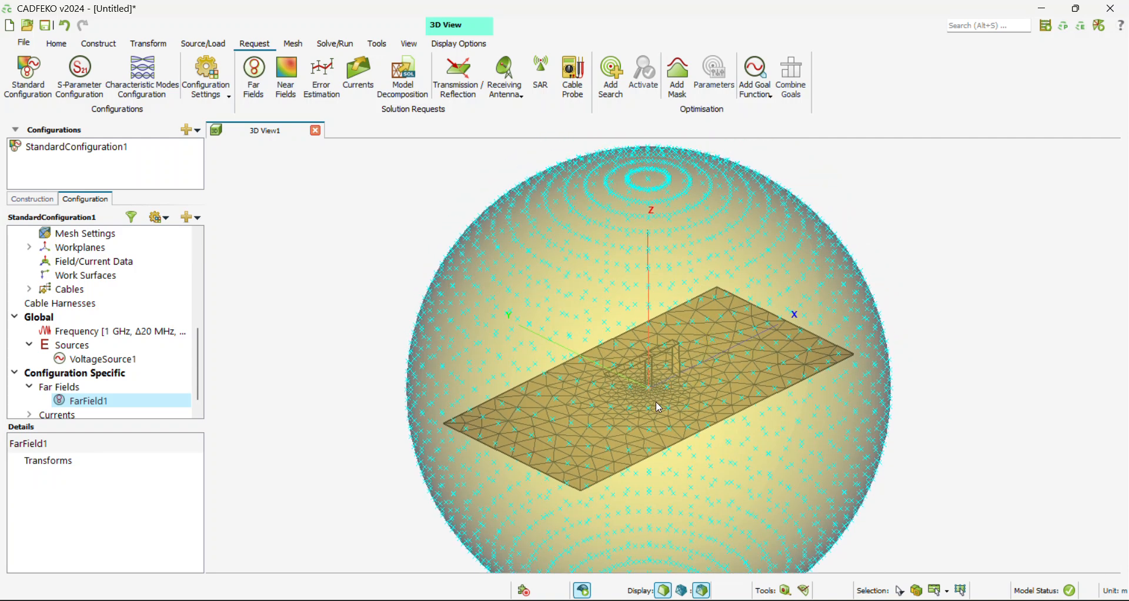
{"action": "left_click", "coordinate": [36, 200]}
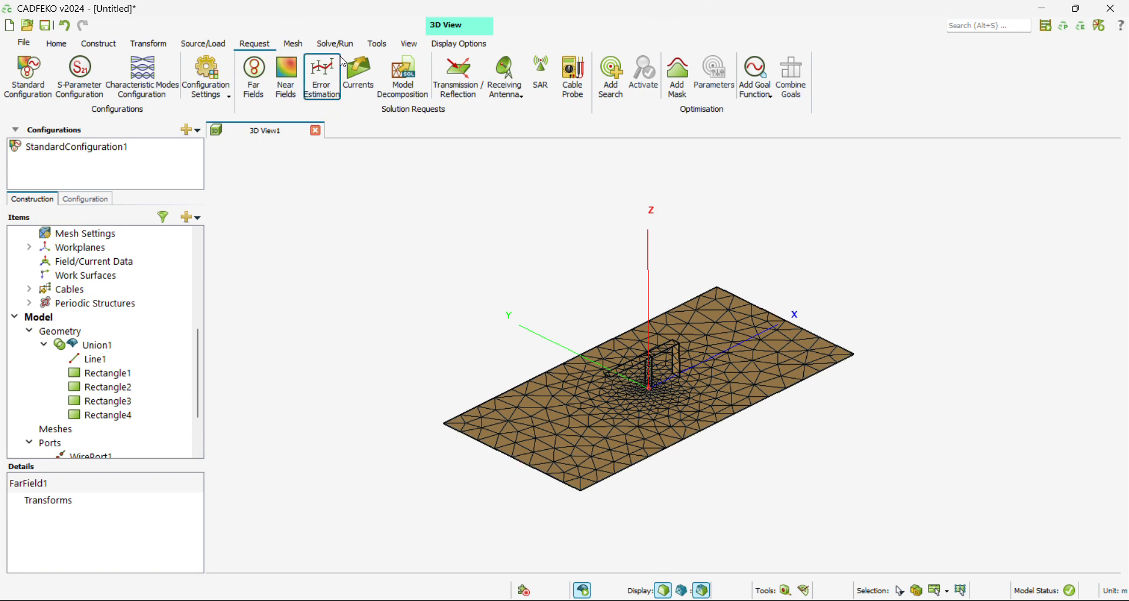
Save the project to the Desktop as a CADFEKO model named PIKO01.
{"action": "left_click", "coordinate": [46, 25]}
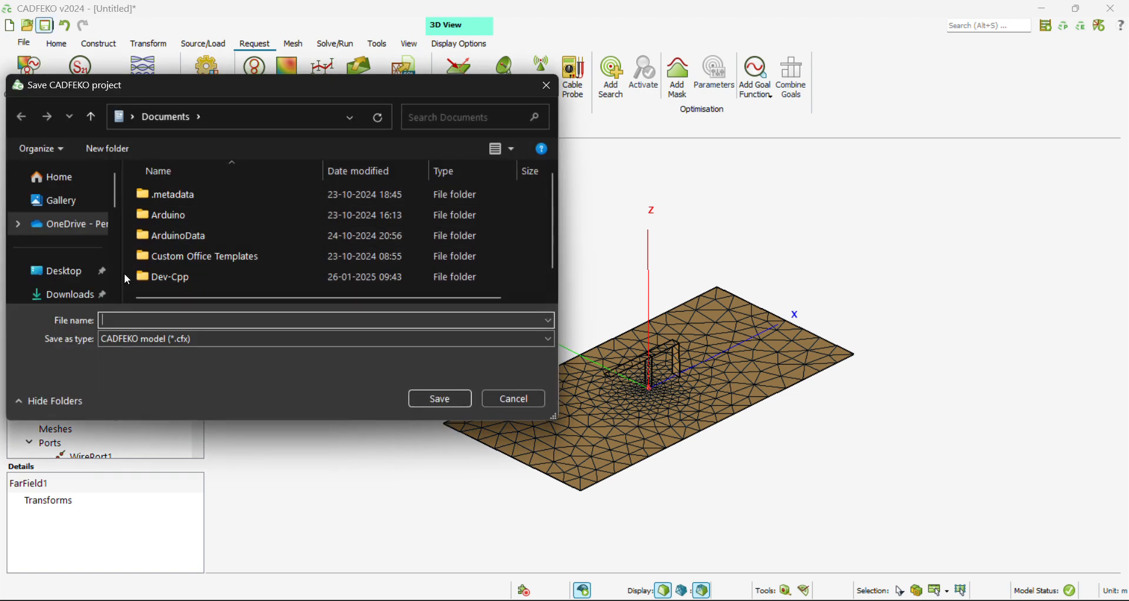
{"action": "left_click", "coordinate": [82, 280]}
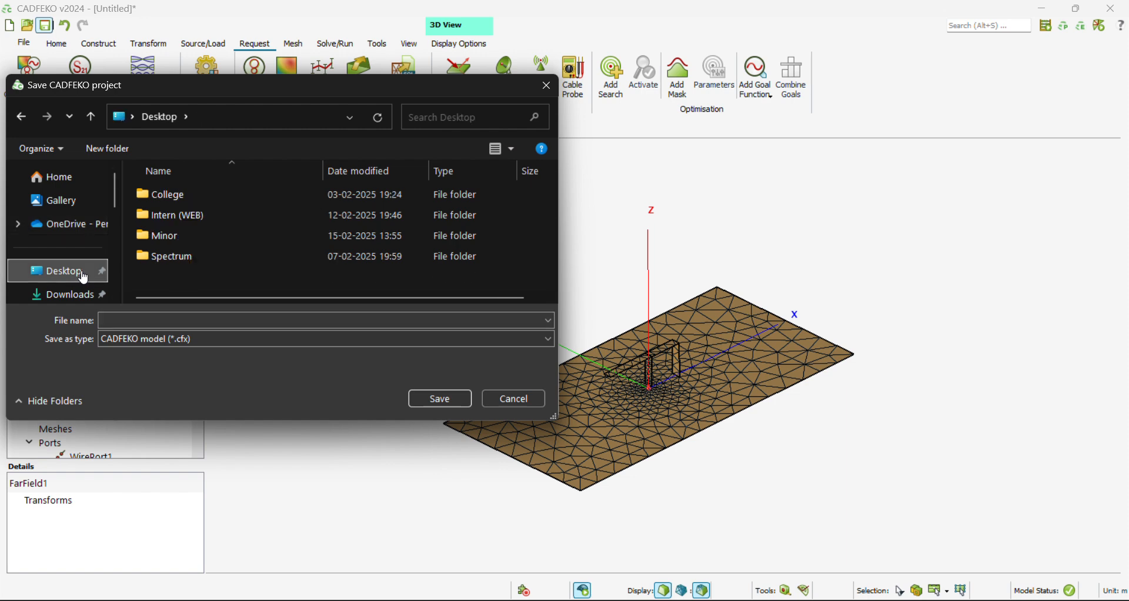
{"action": "left_click", "coordinate": [175, 323]}
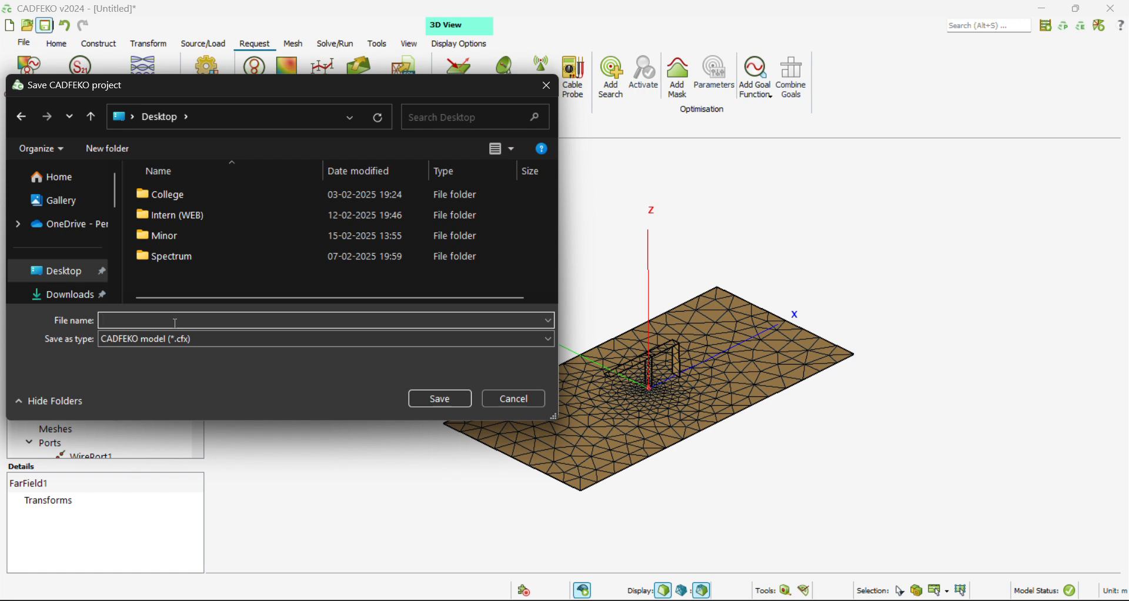
{"action": "type", "text": "P"}
{"action": "type", "text": "IKO01"}
{"action": "left_click", "coordinate": [441, 399]}
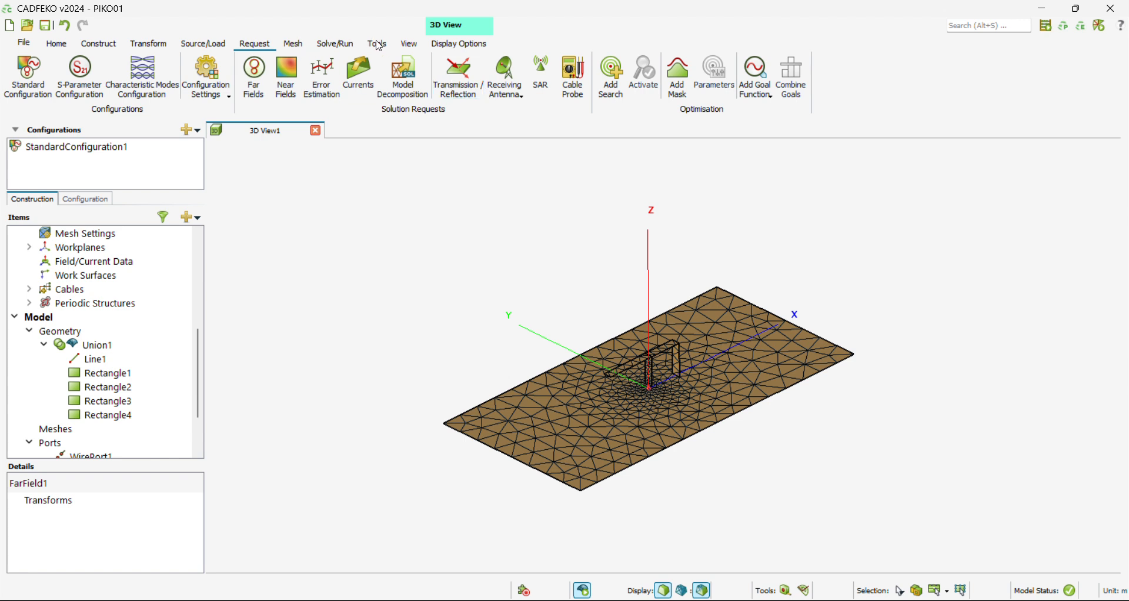
Run the Feko solver on the saved model and dismiss the execution dialog once it finishes.
{"action": "left_click", "coordinate": [335, 43]}
{"action": "left_click", "coordinate": [281, 83]}
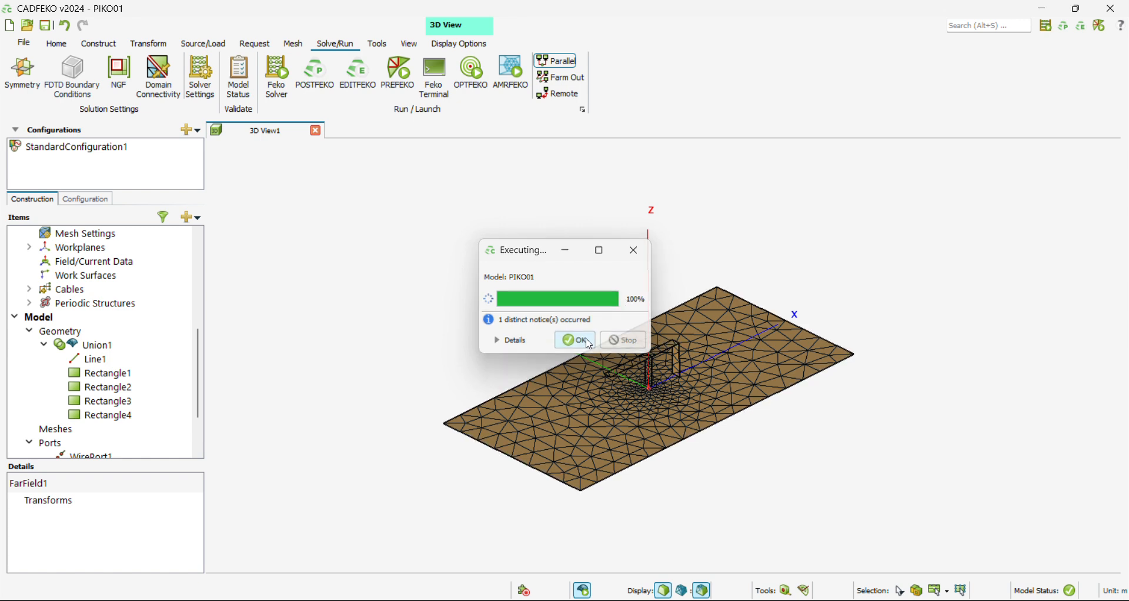
{"action": "left_click", "coordinate": [590, 344]}
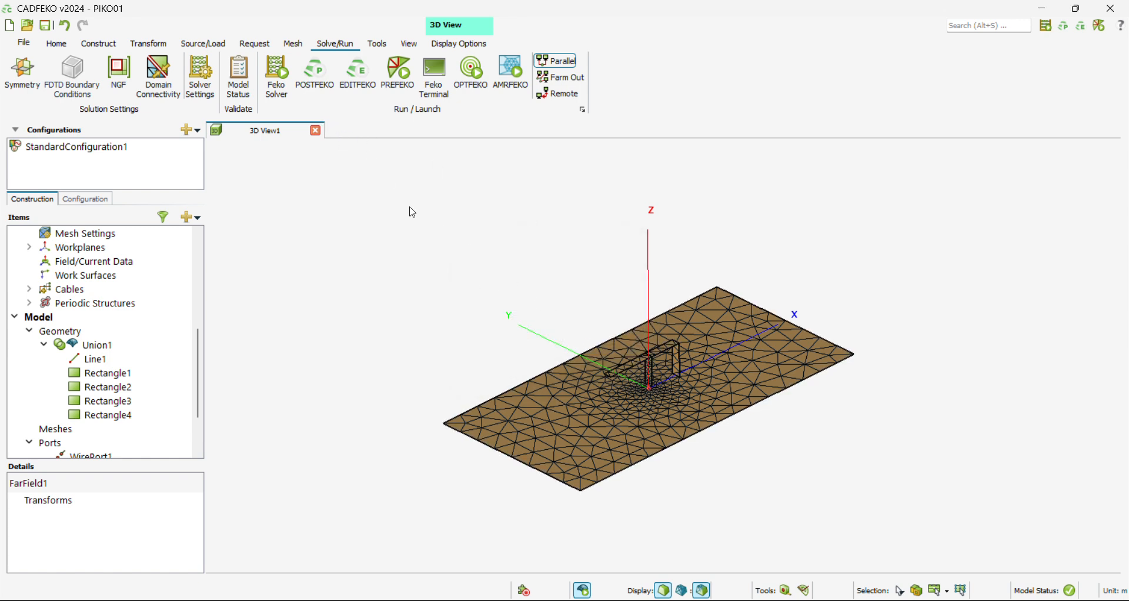
Switch to POSTFEKO with the solved model to display it in a 3D view.
{"action": "left_click", "coordinate": [317, 70]}
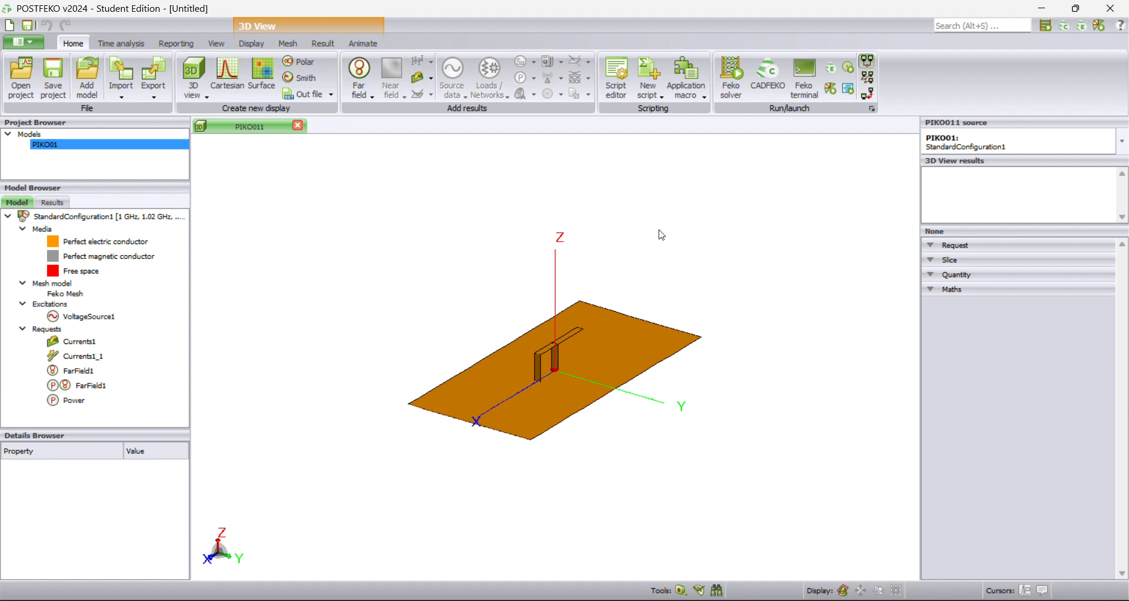
{"action": "scroll", "coordinate": [647, 312], "scroll_direction": "up", "scroll_amount": 1}
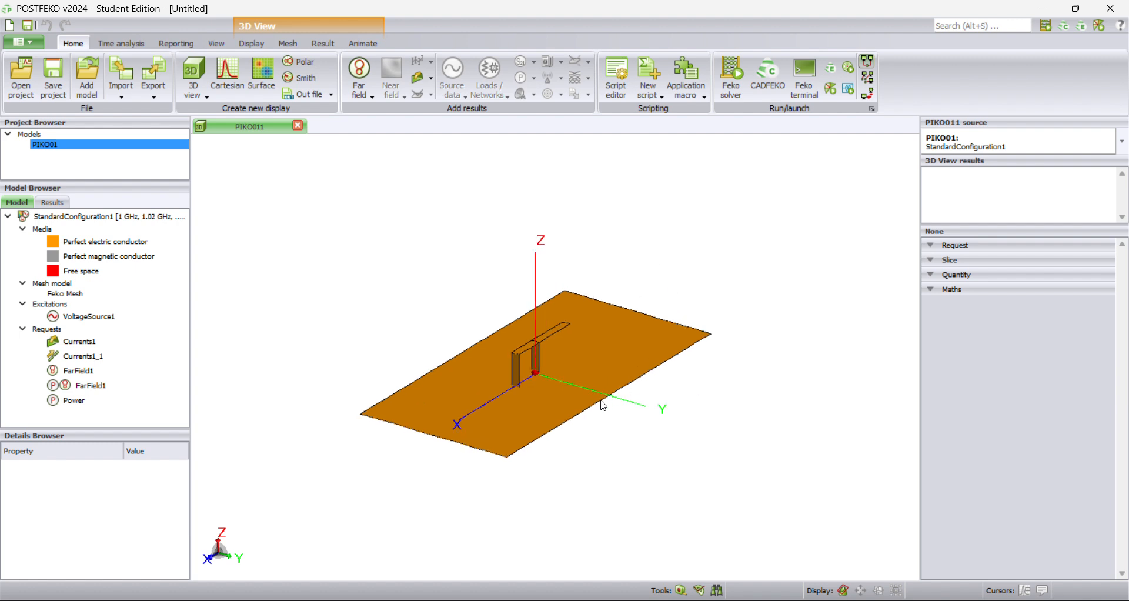
Add the FarField1 request to the 3D view and set its frequency to 1.5 GHz.
{"action": "scroll", "coordinate": [600, 402], "scroll_direction": "up", "scroll_amount": 1}
{"action": "scroll", "coordinate": [541, 398], "scroll_direction": "up", "scroll_amount": 1}
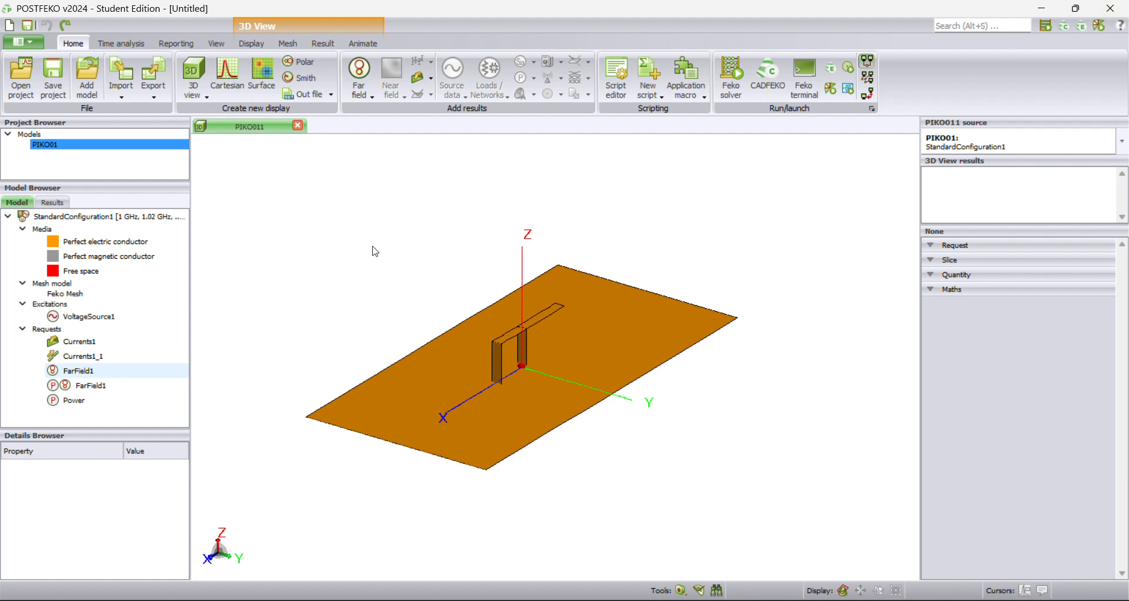
{"action": "double_click", "coordinate": [87, 373]}
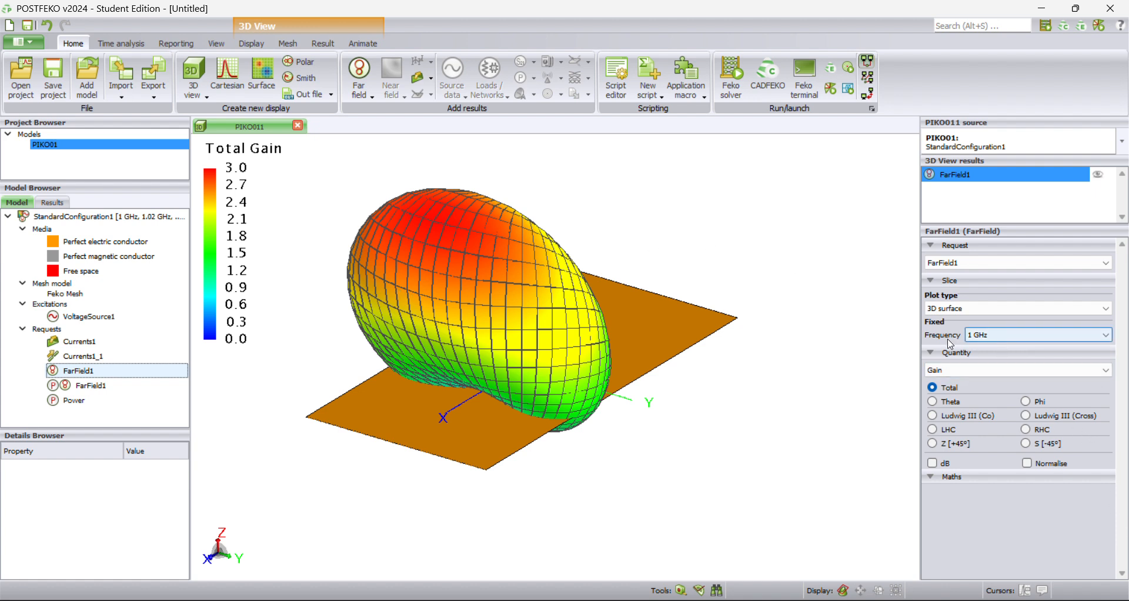
{"action": "left_click", "coordinate": [992, 338]}
{"action": "scroll", "coordinate": [998, 391], "scroll_direction": "down", "scroll_amount": 2}
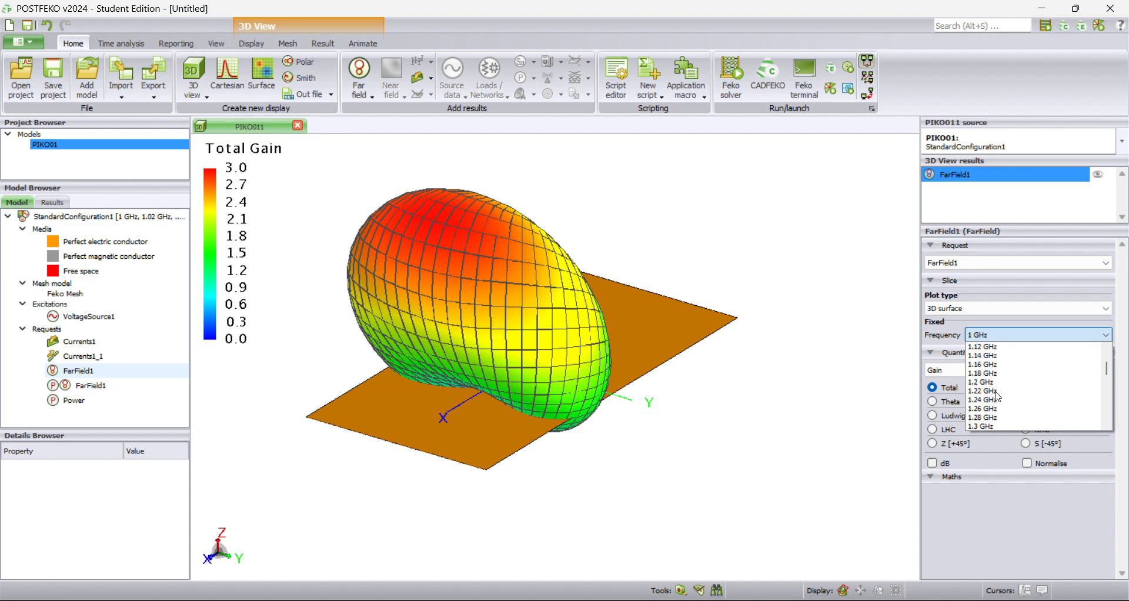
{"action": "scroll", "coordinate": [995, 391], "scroll_direction": "down", "scroll_amount": 5}
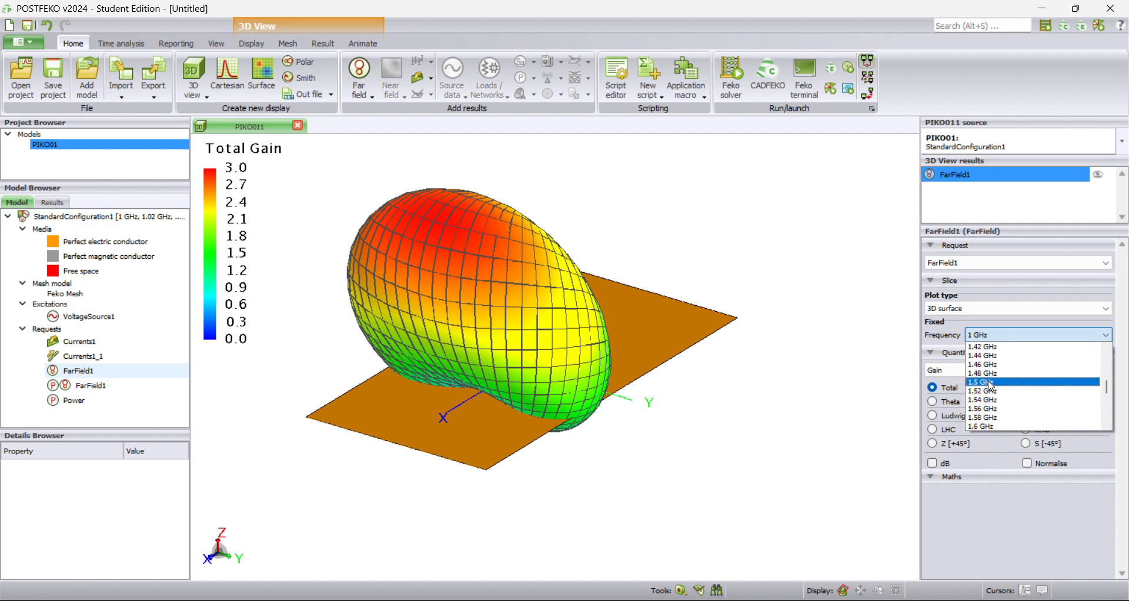
{"action": "left_click", "coordinate": [991, 382]}
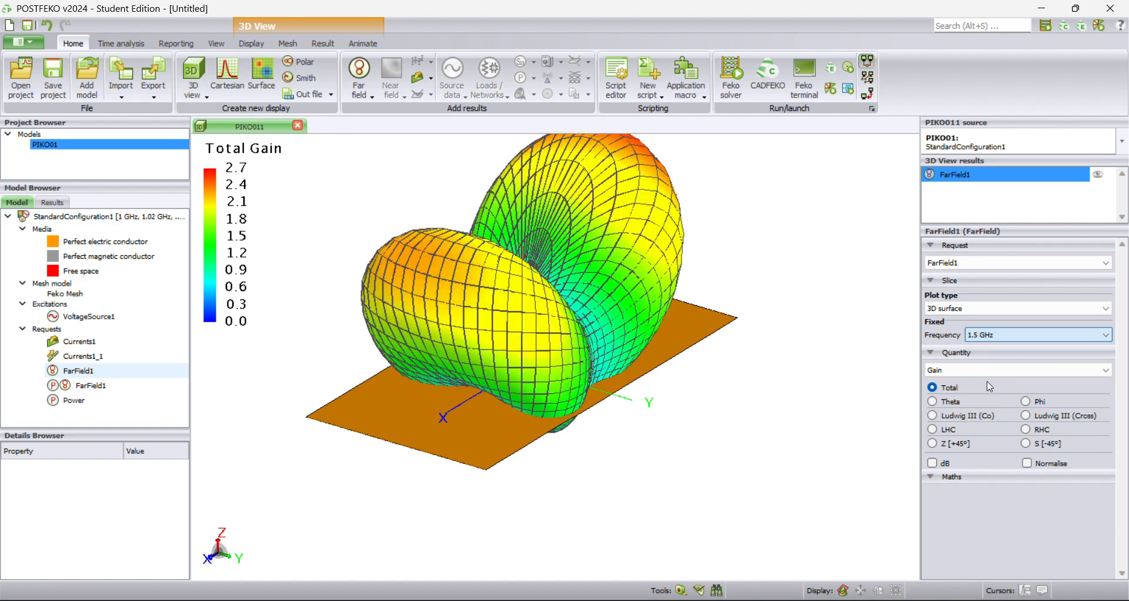
Show the total gain of the far-field pattern in dB and inspect the pattern from several sides.
{"action": "left_click", "coordinate": [932, 463]}
{"action": "left_click_drag", "start_coordinate": [660, 433], "coordinate": [700, 451]}
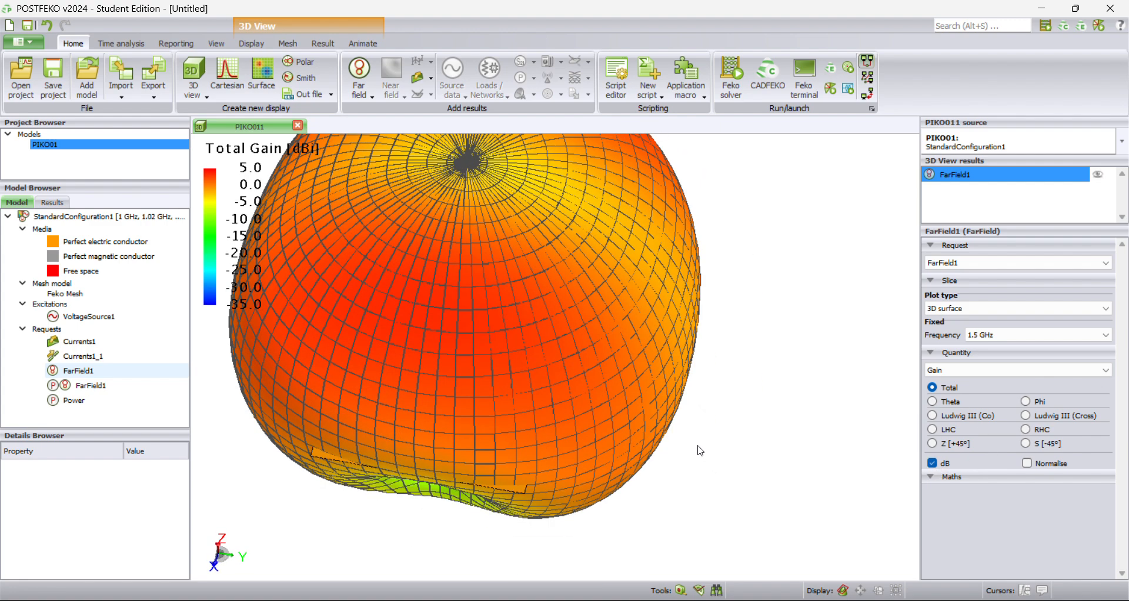
{"action": "scroll", "coordinate": [542, 318], "scroll_direction": "down", "scroll_amount": 3}
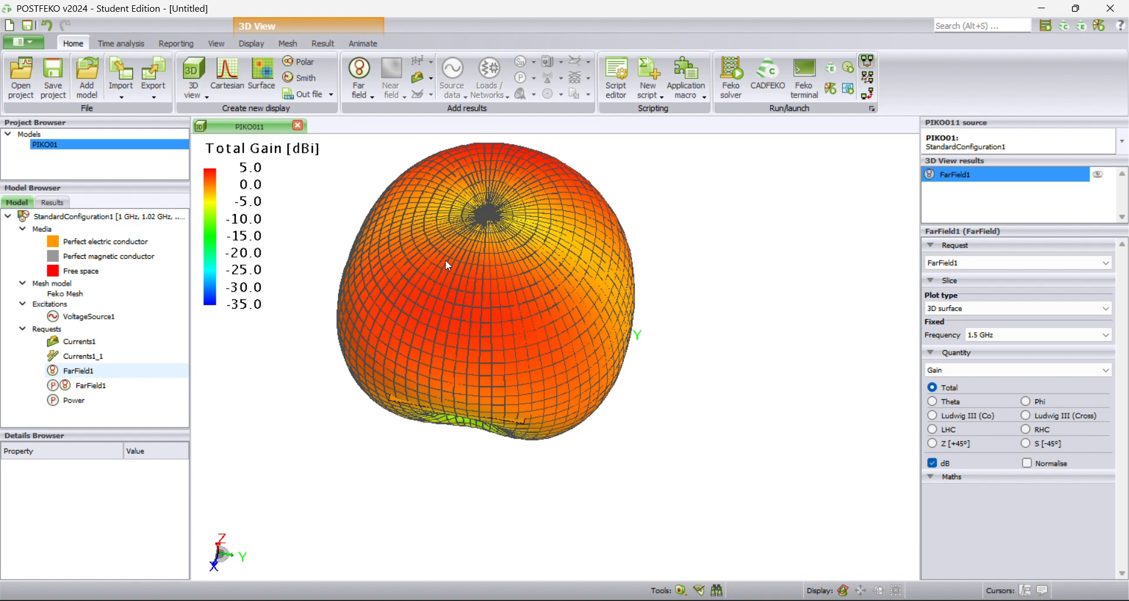
{"action": "mouse_move", "coordinate": [555, 357]}
{"action": "left_mouse_down"}
{"action": "mouse_move", "coordinate": [598, 284]}
{"action": "mouse_move", "coordinate": [667, 216]}
{"action": "mouse_move", "coordinate": [444, 342]}
{"action": "mouse_move", "coordinate": [408, 416]}
{"action": "mouse_move", "coordinate": [474, 430]}
{"action": "mouse_move", "coordinate": [390, 433]}
{"action": "mouse_move", "coordinate": [516, 380]}
{"action": "mouse_move", "coordinate": [549, 479]}
{"action": "mouse_move", "coordinate": [594, 378]}
{"action": "mouse_move", "coordinate": [599, 395]}
{"action": "mouse_move", "coordinate": [562, 371]}
{"action": "mouse_move", "coordinate": [637, 437]}
{"action": "mouse_move", "coordinate": [755, 422]}
{"action": "mouse_move", "coordinate": [680, 443]}
{"action": "mouse_move", "coordinate": [515, 441]}
{"action": "mouse_move", "coordinate": [512, 393]}
{"action": "mouse_move", "coordinate": [648, 426]}
{"action": "mouse_move", "coordinate": [620, 407]}
{"action": "left_mouse_up"}
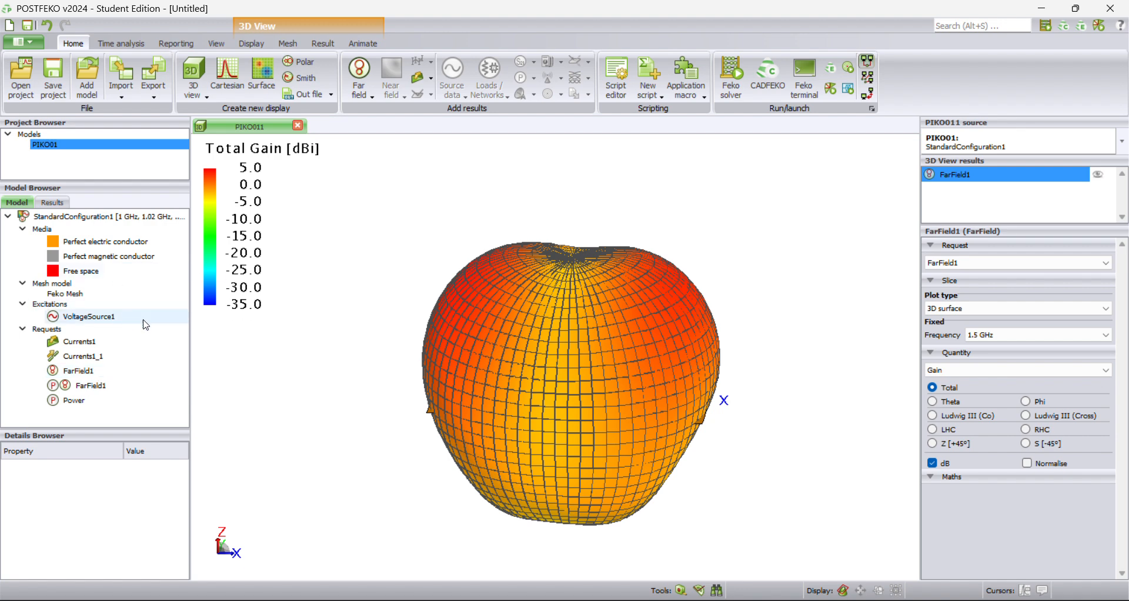
Create a Cartesian graph and plot VoltageSource1's reflection coefficient magnitude on it in dB.
{"action": "left_click_drag", "start_coordinate": [144, 320], "coordinate": [265, 355]}
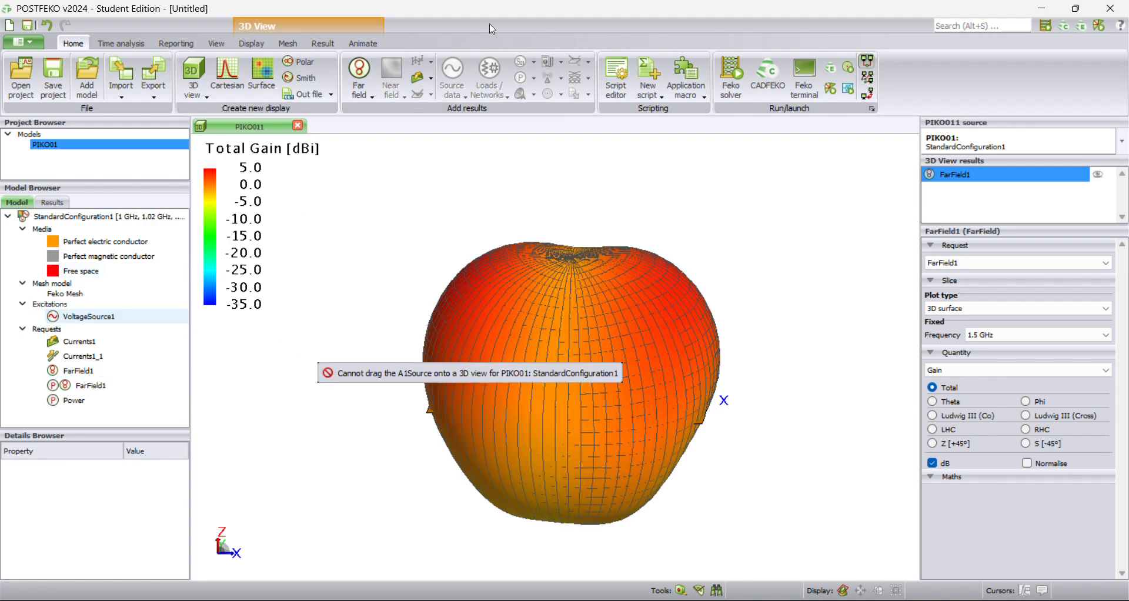
{"action": "left_click", "coordinate": [239, 73]}
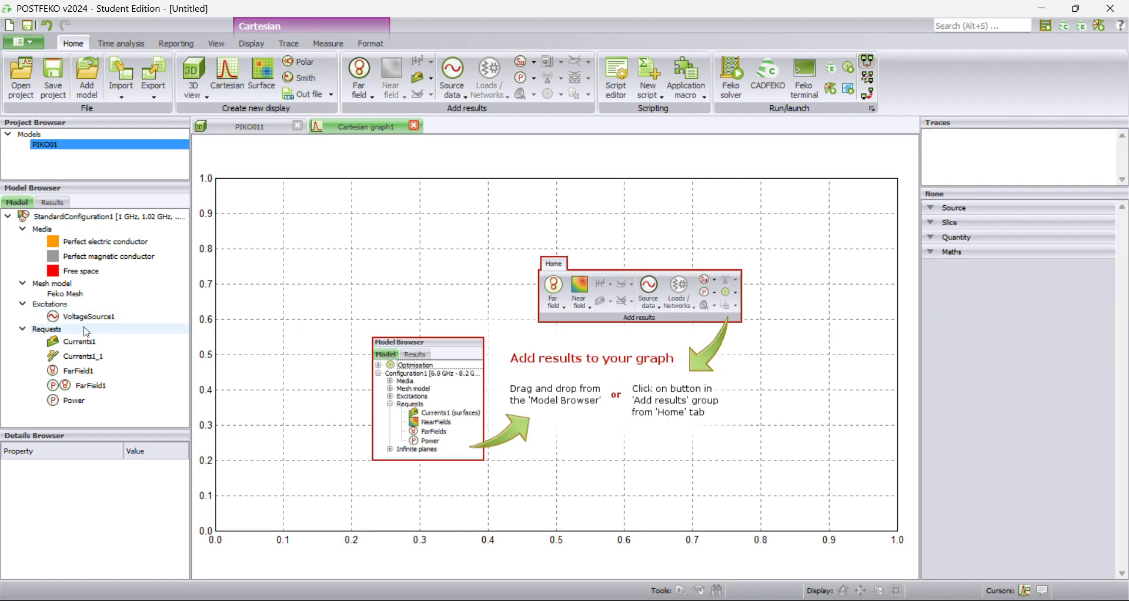
{"action": "left_click_drag", "start_coordinate": [88, 316], "coordinate": [357, 303]}
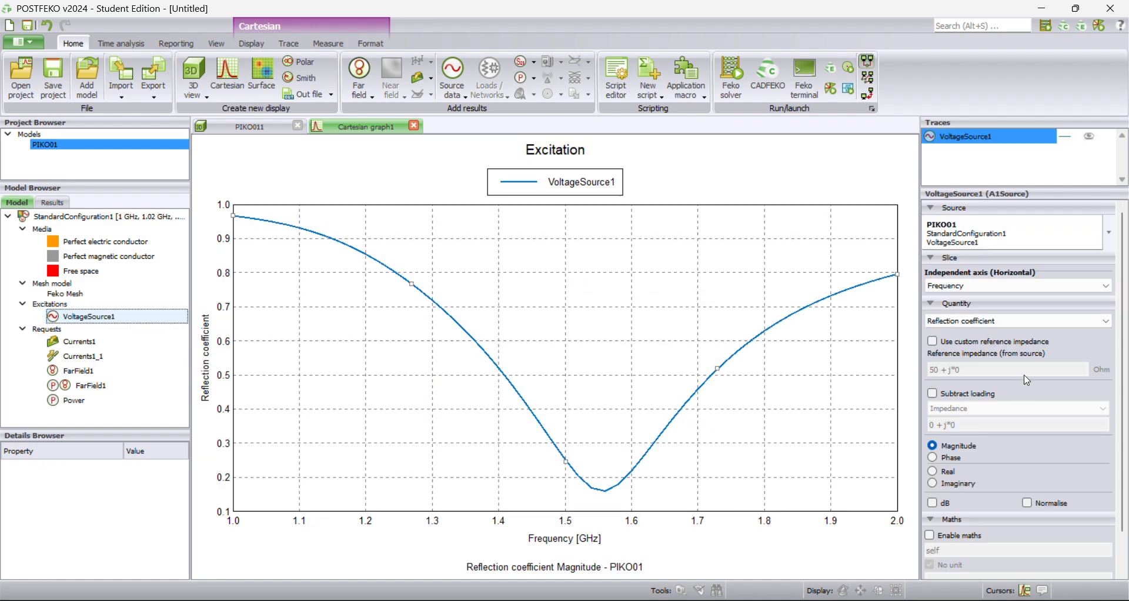
{"action": "left_click", "coordinate": [933, 503]}
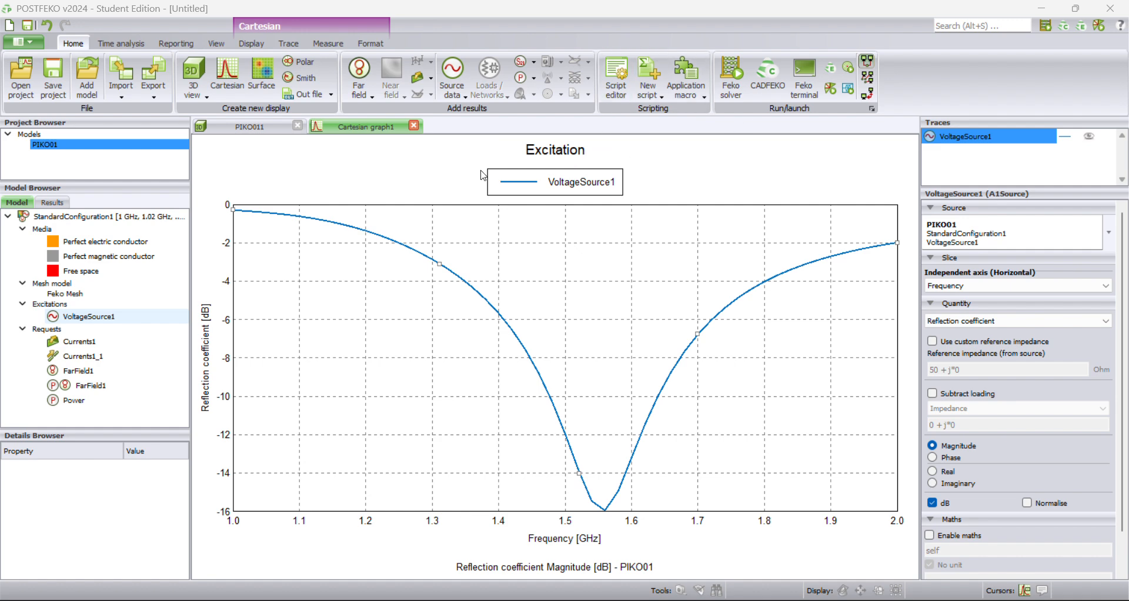
Return to the PIKO011 3D view, hide the FarField1 result and add the Currents1_1 wire currents.
{"action": "left_click", "coordinate": [249, 127]}
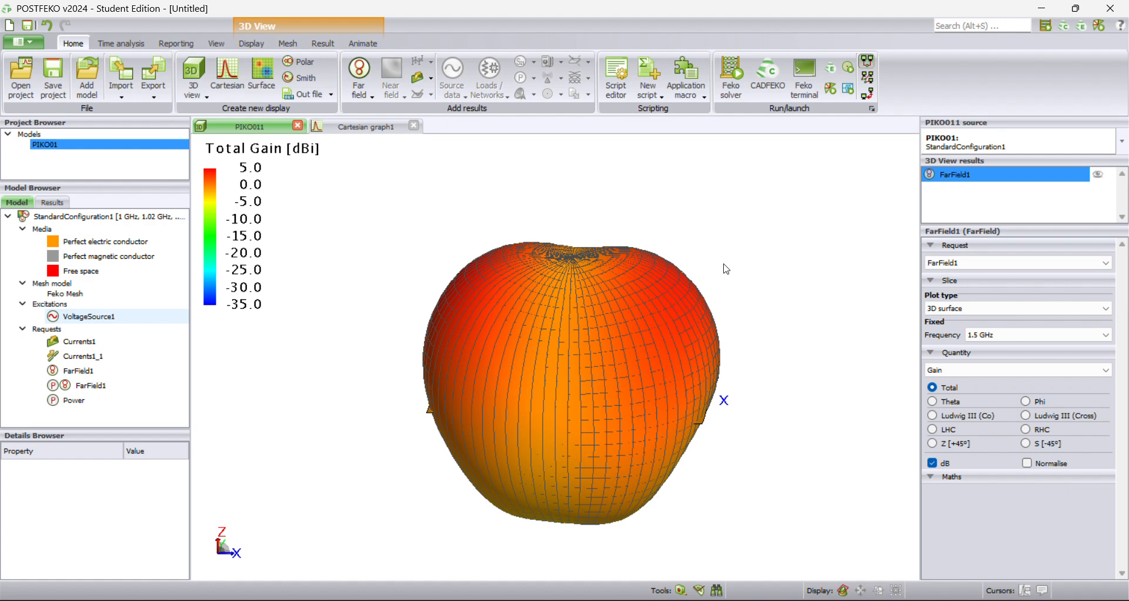
{"action": "left_click", "coordinate": [89, 343]}
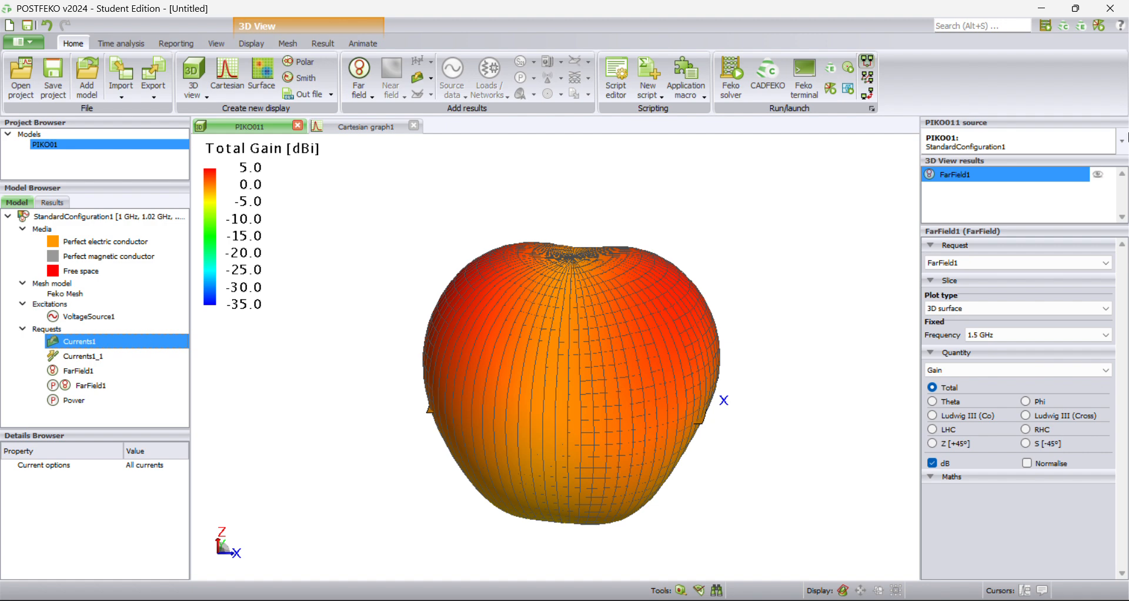
{"action": "left_click", "coordinate": [1097, 174]}
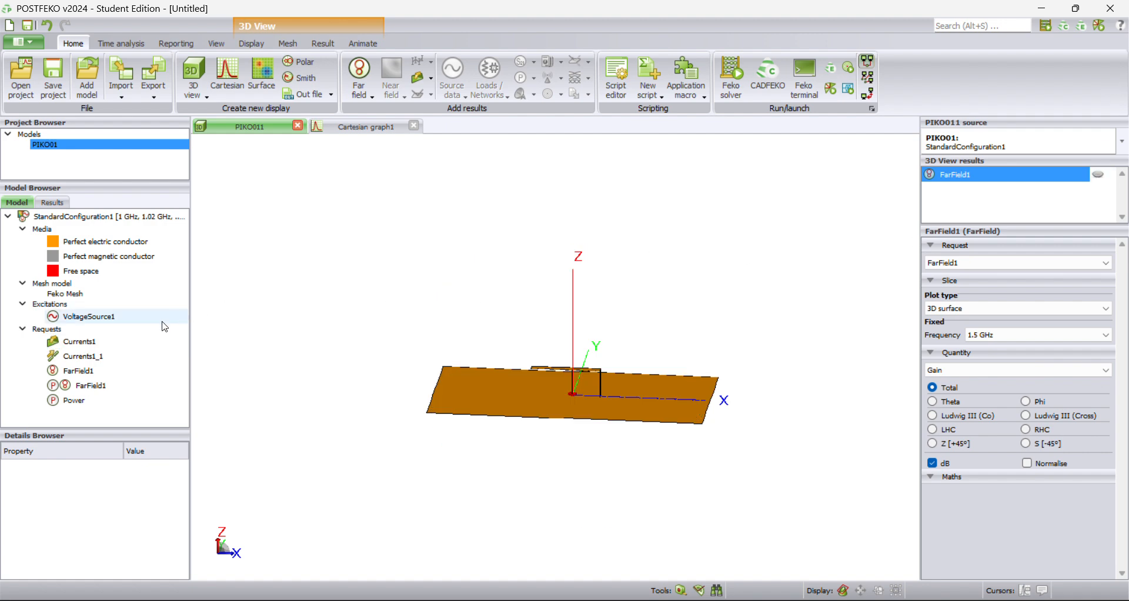
{"action": "left_click_drag", "start_coordinate": [99, 348], "coordinate": [462, 420]}
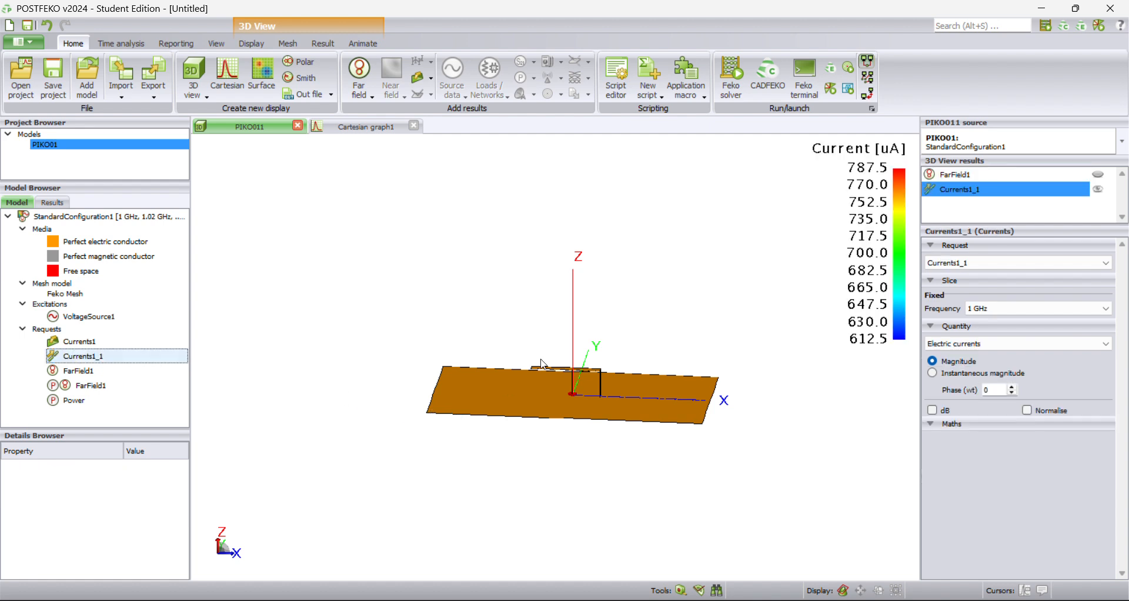
Play a phase animation of the Currents1_1 result, stop it, and try the dB scale for the current.
{"action": "left_click", "coordinate": [347, 47]}
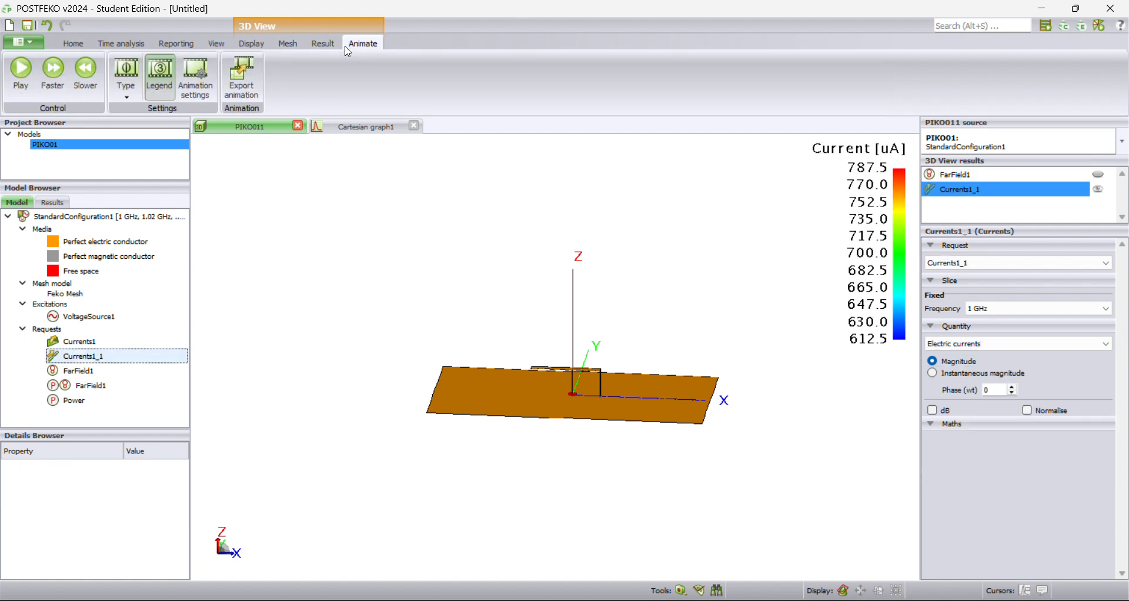
{"action": "left_click", "coordinate": [126, 82]}
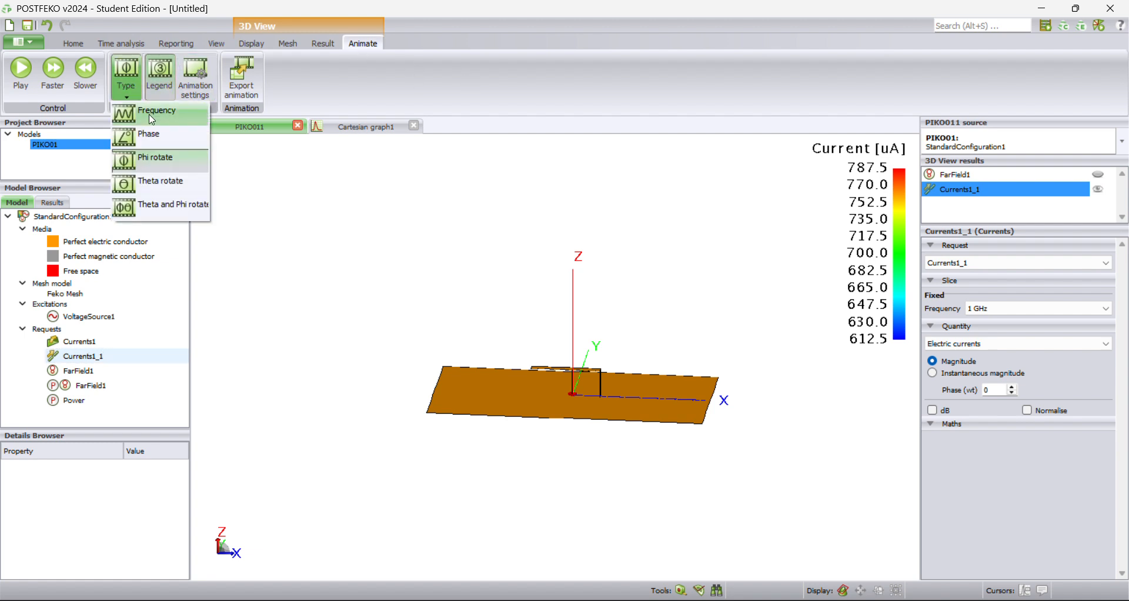
{"action": "left_click", "coordinate": [154, 135]}
{"action": "left_click", "coordinate": [28, 80]}
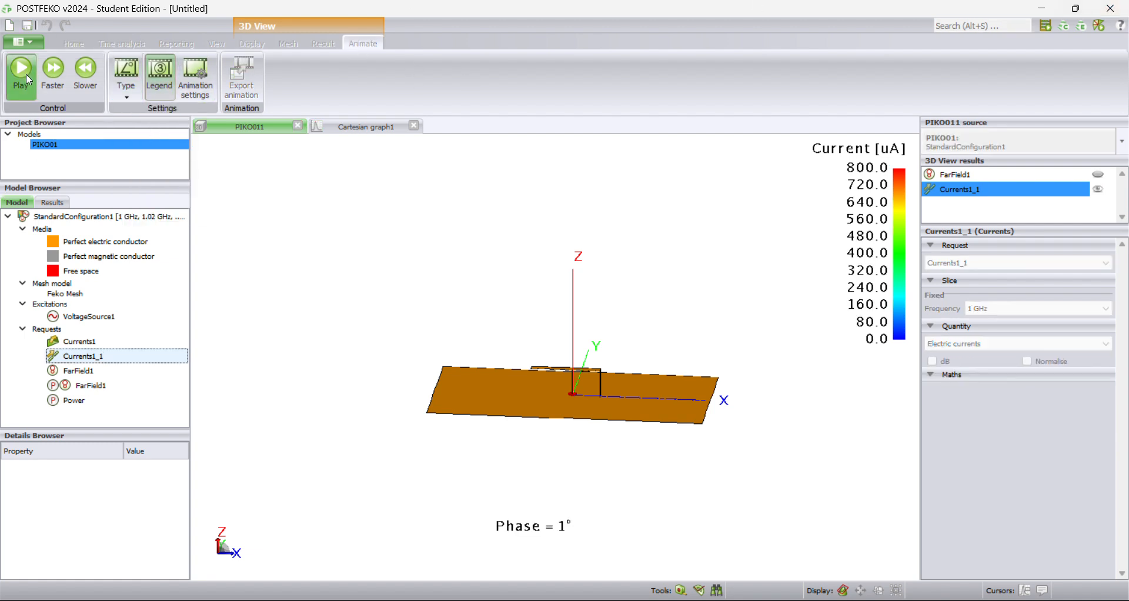
{"action": "left_click_drag", "start_coordinate": [725, 365], "coordinate": [752, 405]}
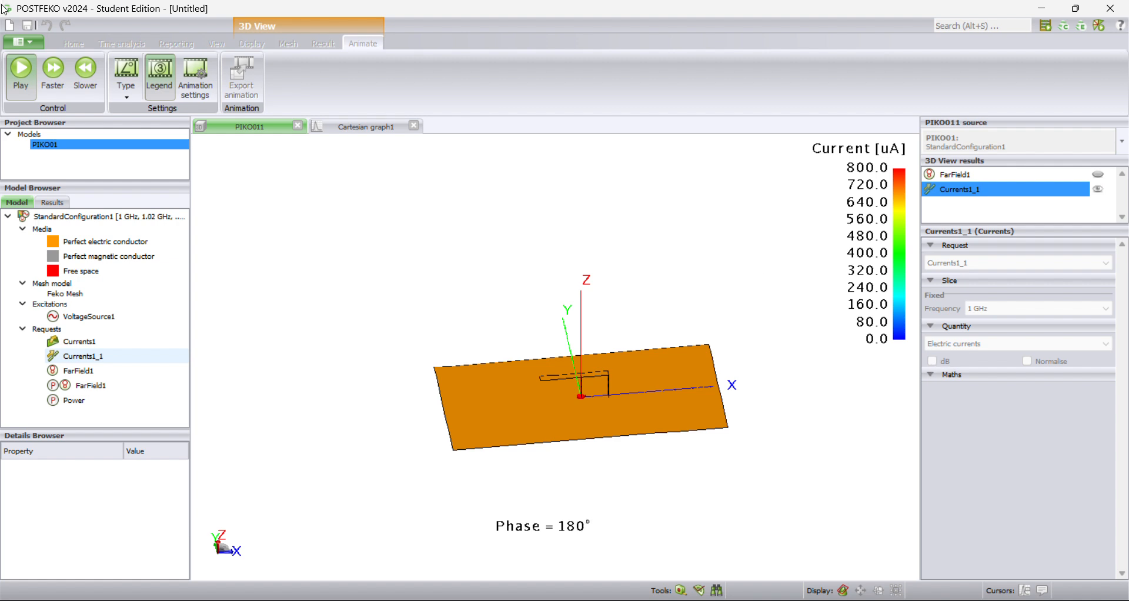
{"action": "left_click", "coordinate": [21, 70]}
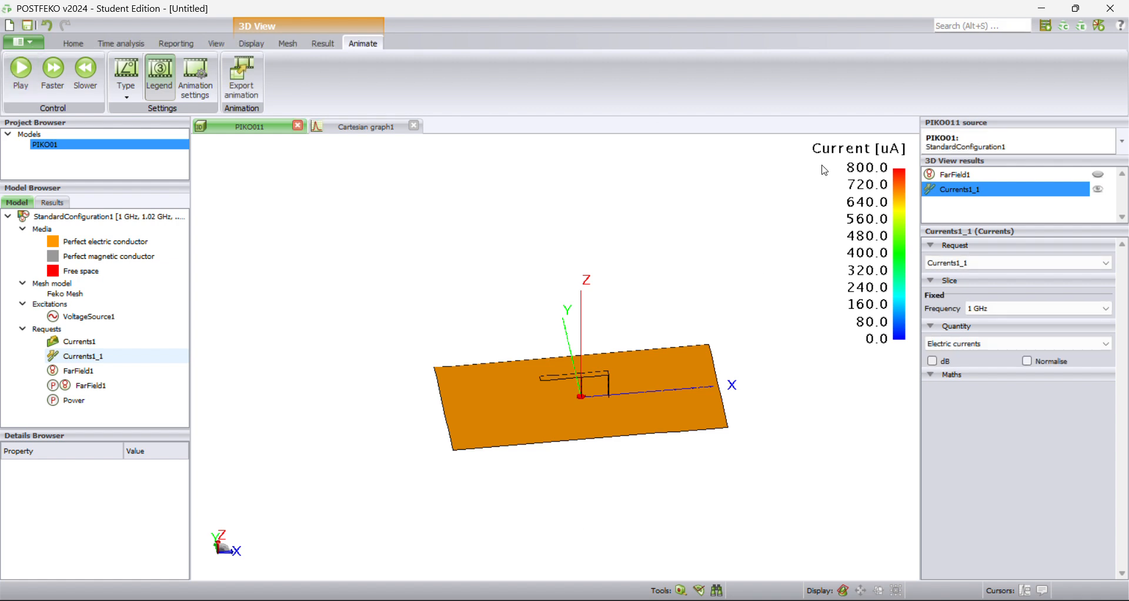
{"action": "left_click", "coordinate": [931, 361]}
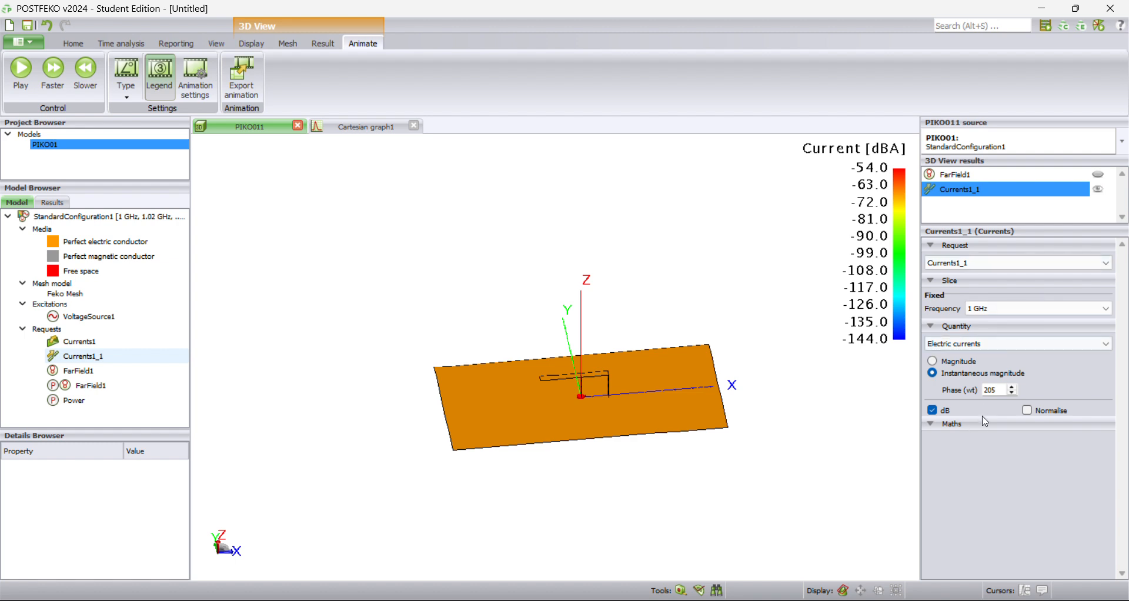
{"action": "left_click", "coordinate": [932, 410]}
Add the Currents1 surface currents to the 3D view and delete the Currents1_1 result from it.
{"action": "left_click", "coordinate": [90, 346]}
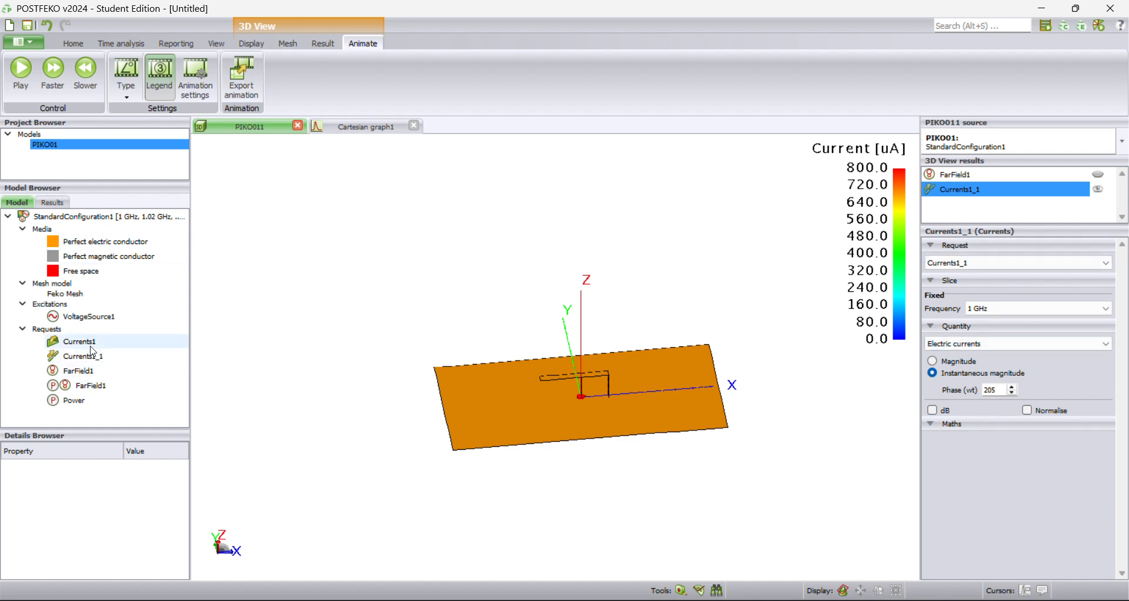
{"action": "left_click_drag", "start_coordinate": [97, 341], "coordinate": [435, 385]}
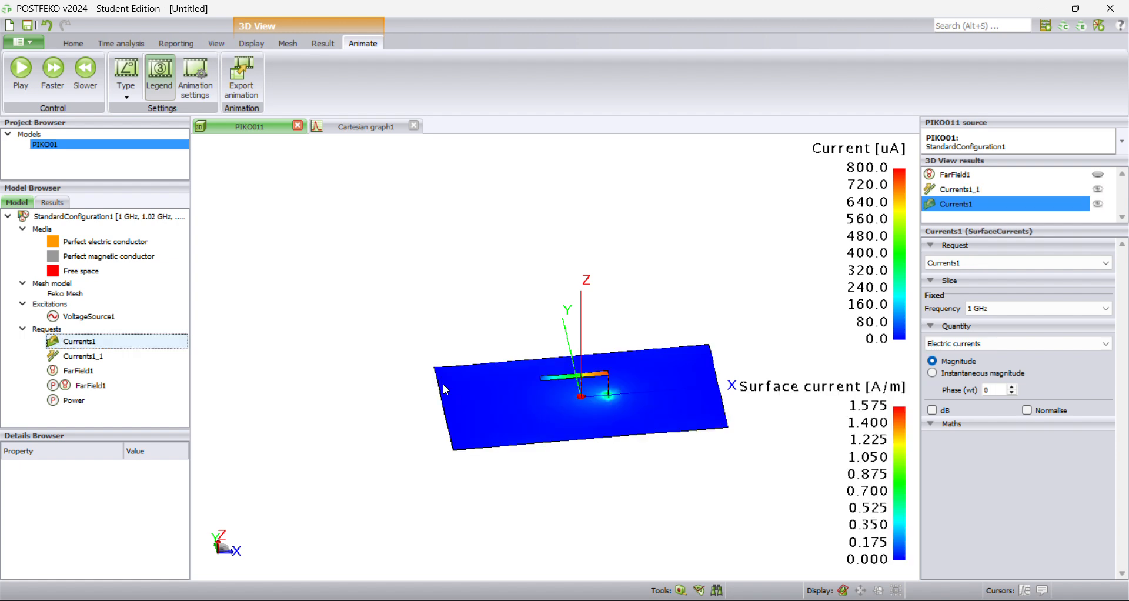
{"action": "left_click", "coordinate": [967, 188]}
{"action": "right_click", "coordinate": [967, 188]}
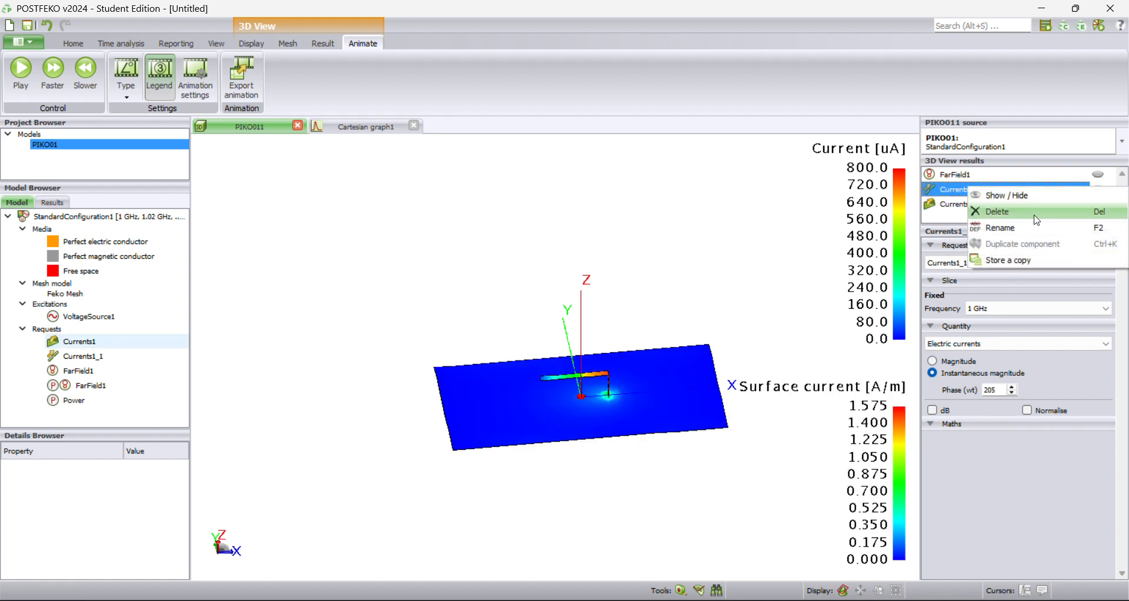
{"action": "left_click", "coordinate": [1035, 216]}
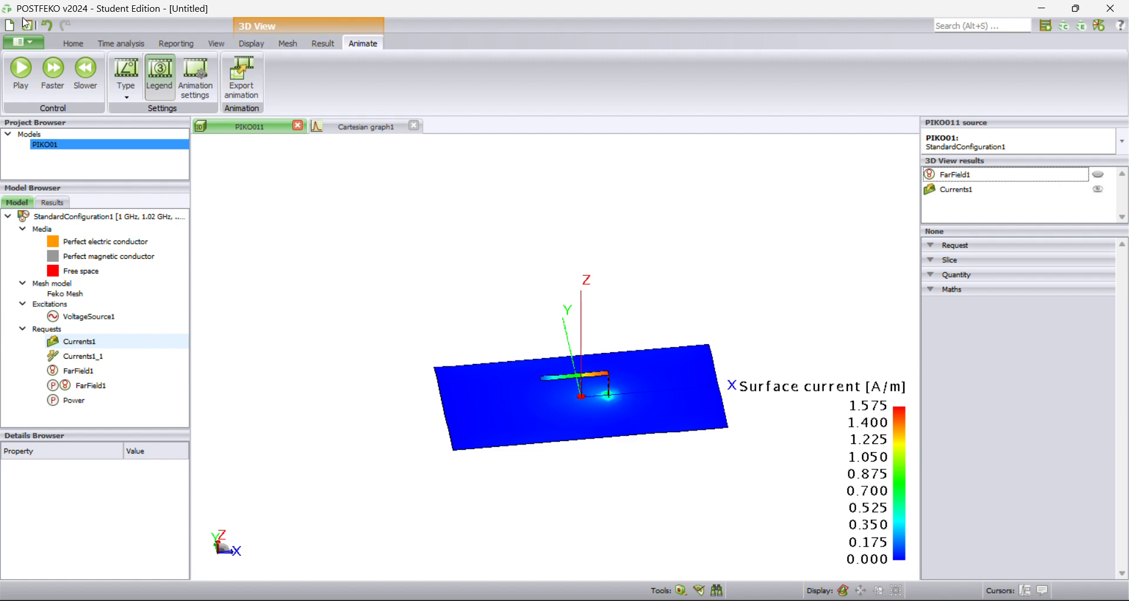
Play the surface currents as a phase animation, examine them from several angles, and stop the animation.
{"action": "left_click", "coordinate": [125, 82]}
{"action": "left_click", "coordinate": [151, 135]}
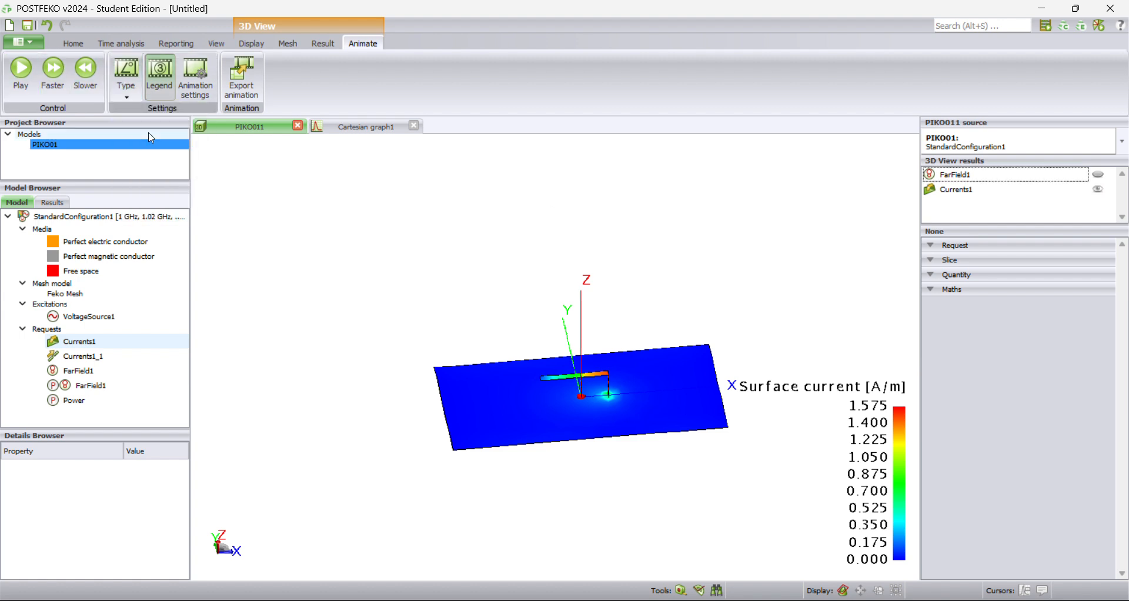
{"action": "left_click", "coordinate": [20, 72]}
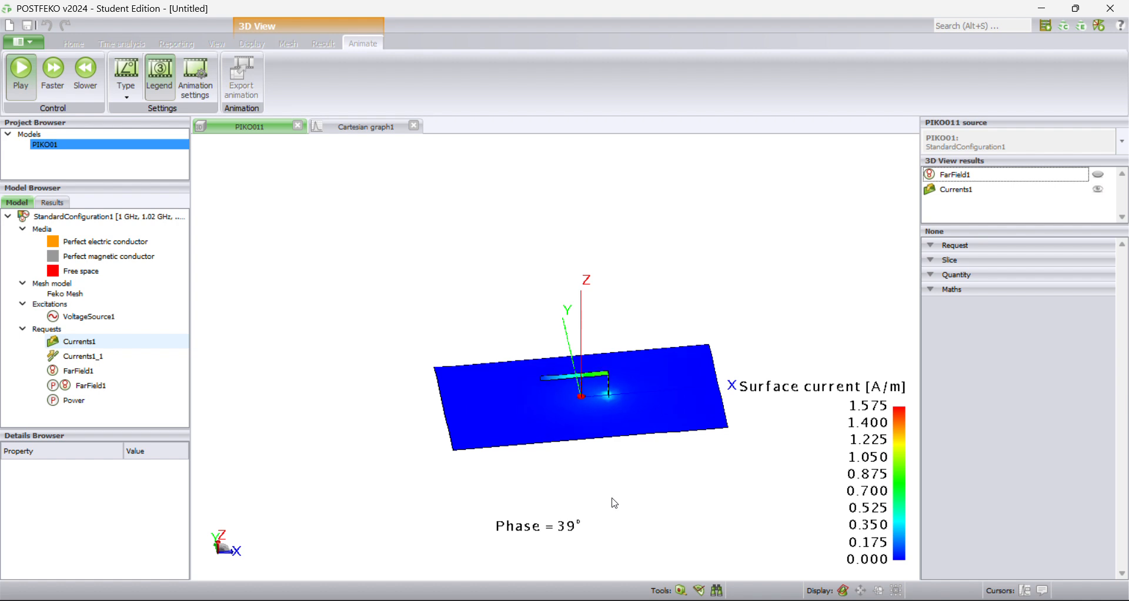
{"action": "left_click_drag", "start_coordinate": [614, 503], "coordinate": [737, 305]}
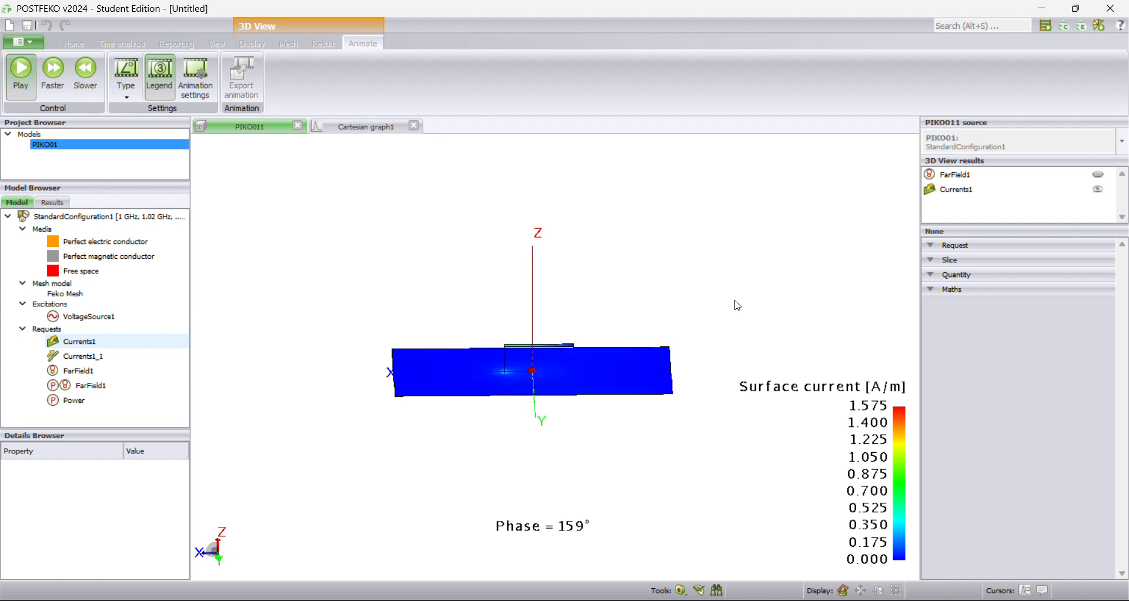
{"action": "left_click_drag", "start_coordinate": [490, 390], "coordinate": [612, 434]}
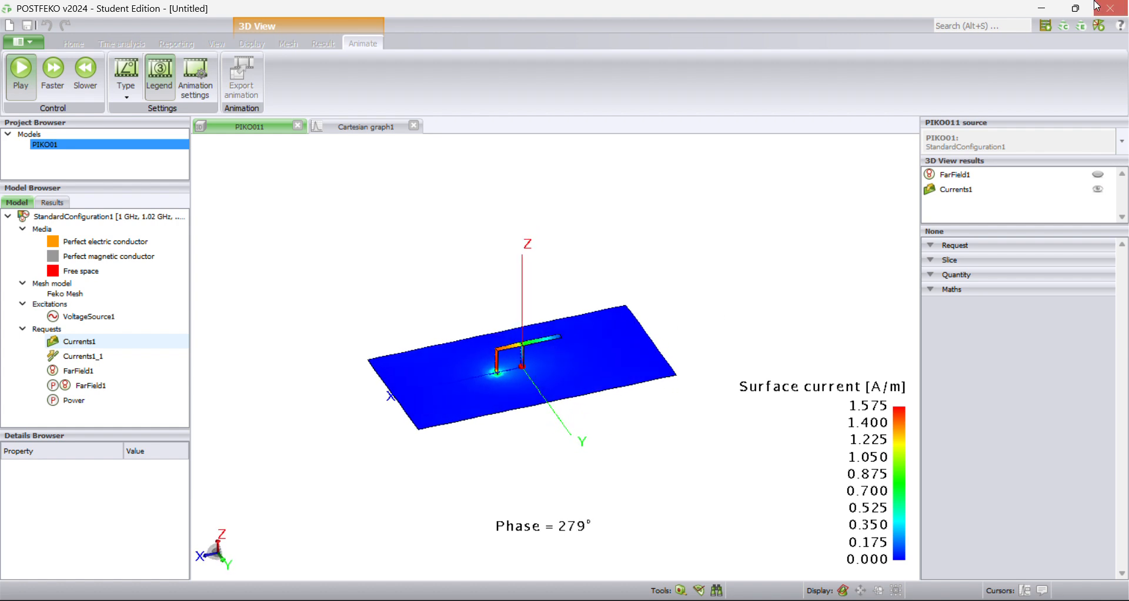
{"action": "left_click", "coordinate": [21, 72]}
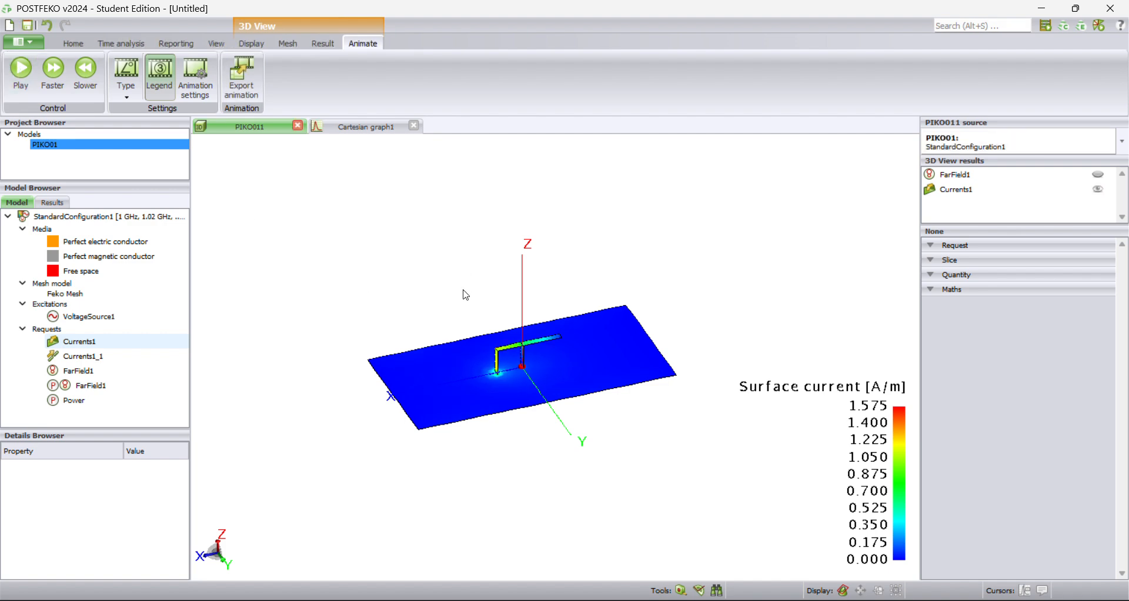
Close the Cartesian graph and the 3D view, and switch back to the PIKO01 model in CADFEKO.
{"action": "left_click", "coordinate": [366, 127]}
{"action": "left_click", "coordinate": [257, 127]}
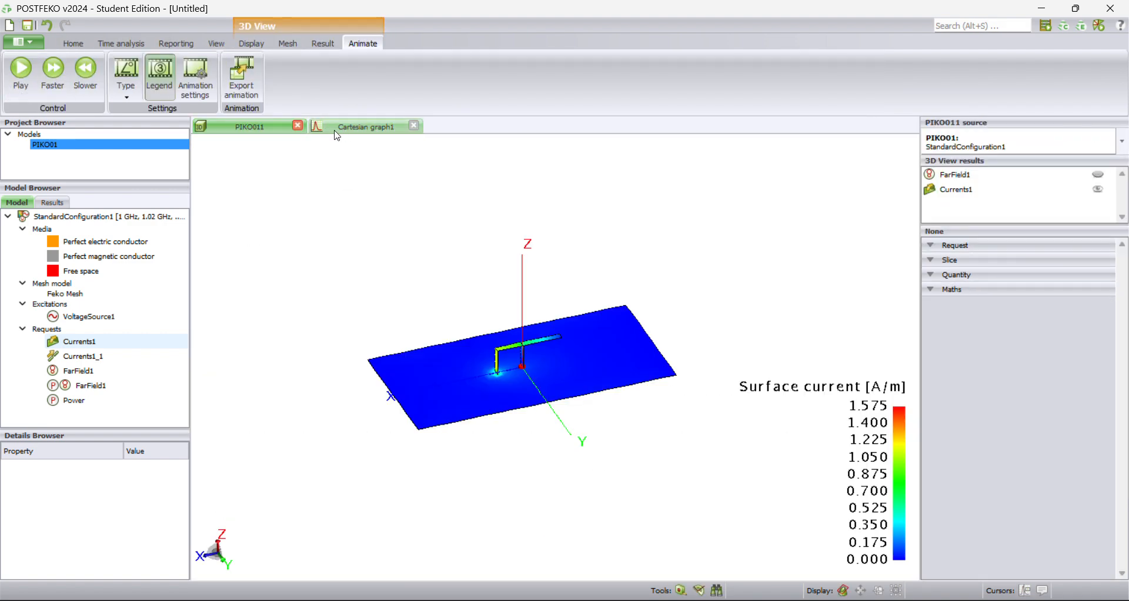
{"action": "left_click", "coordinate": [413, 125]}
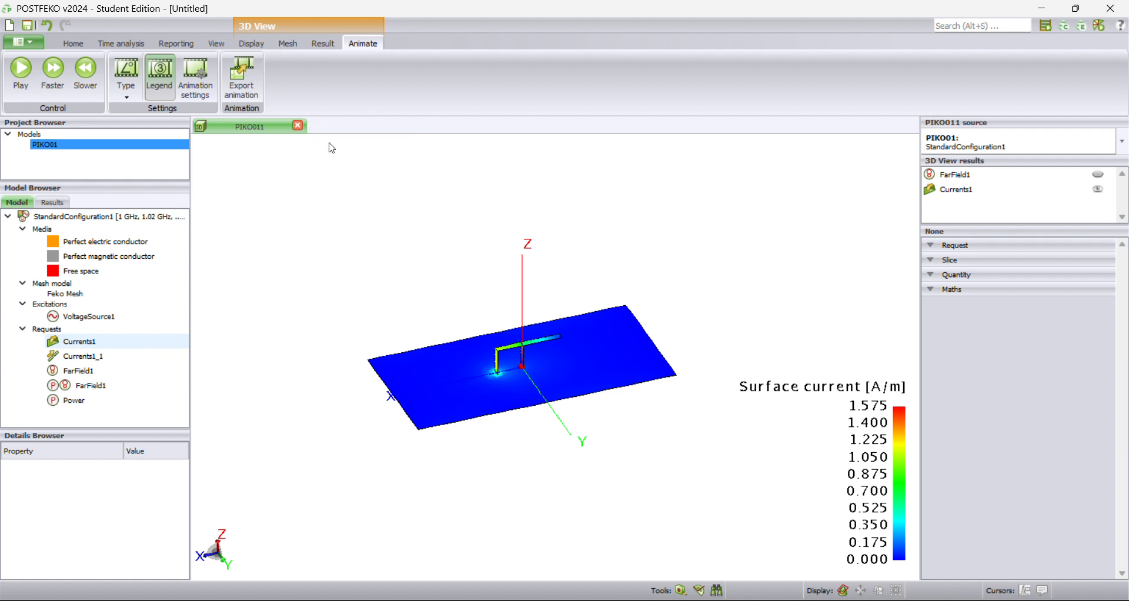
{"action": "left_click", "coordinate": [297, 126]}
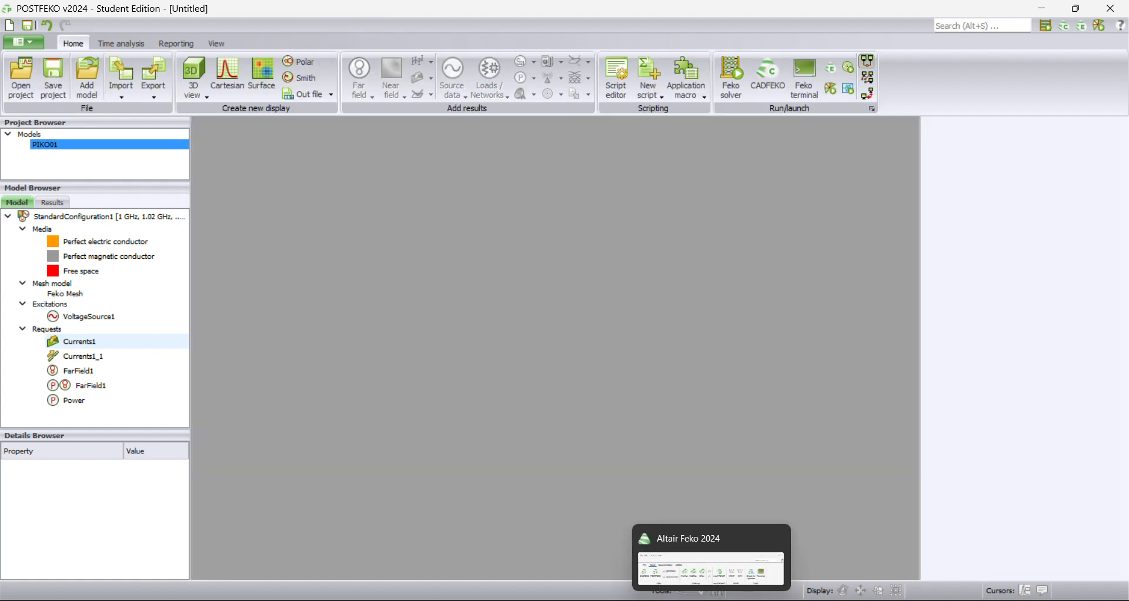
{"action": "mouse_move", "coordinate": [743, 600]}
{"action": "left_click", "coordinate": [729, 556]}
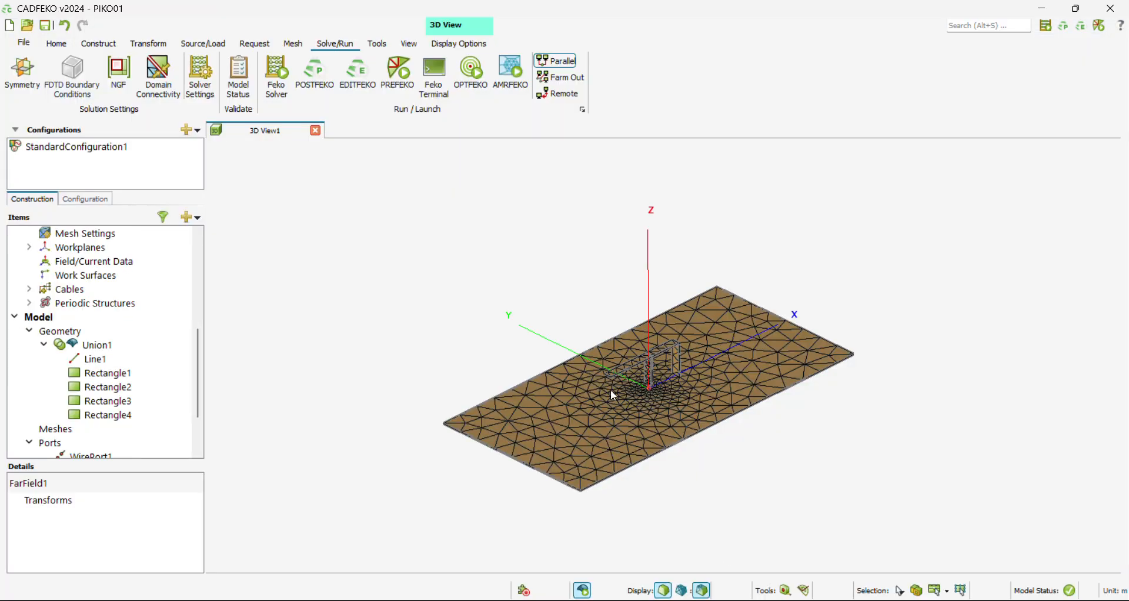